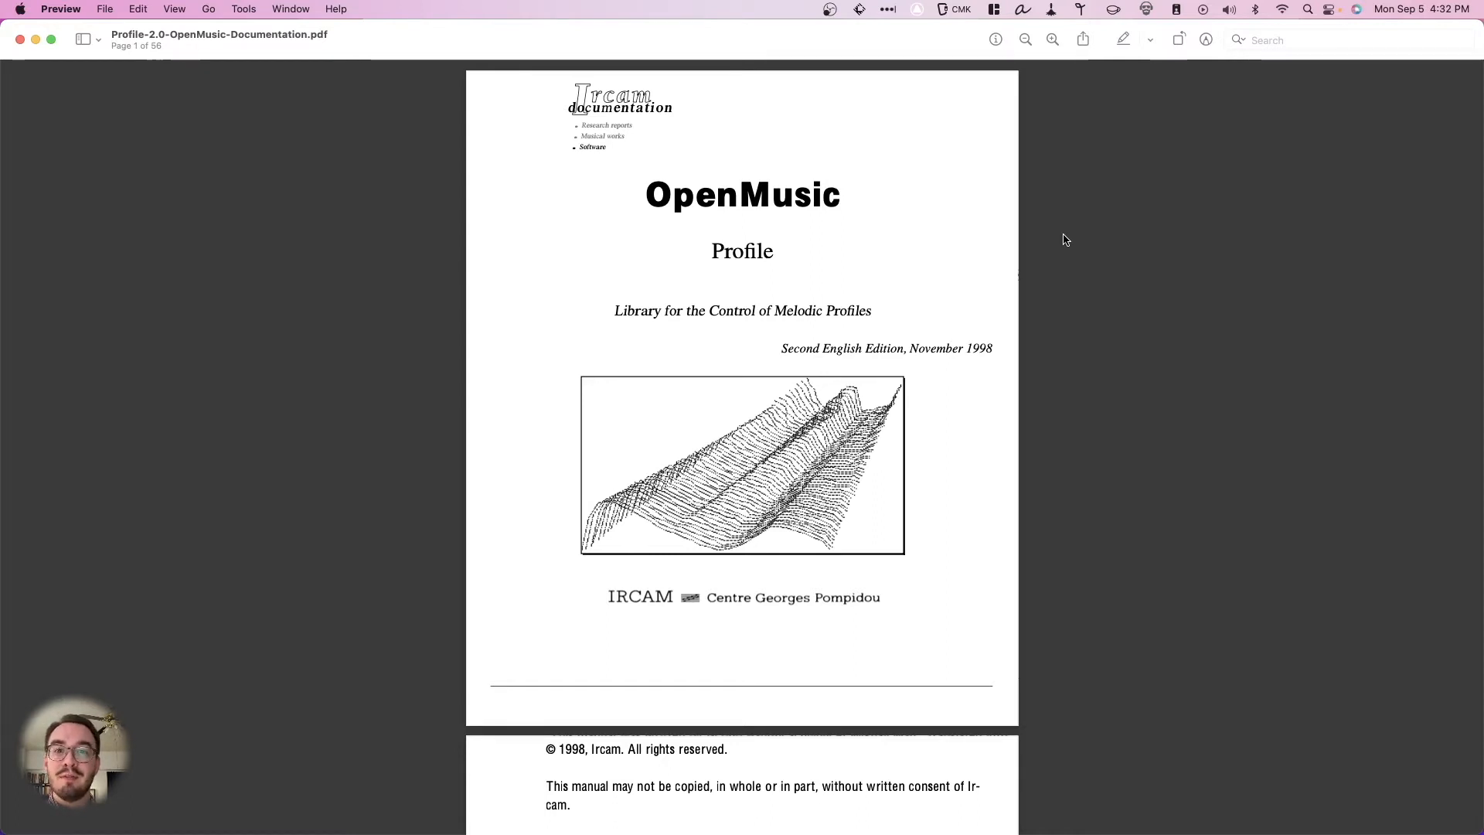
- Read the Profile library documentation from the title page through the Résumé's six sections and the notion of profile
{"action": "scroll", "coordinate": [1063, 325], "scroll_direction": "down", "scroll_amount": 6}
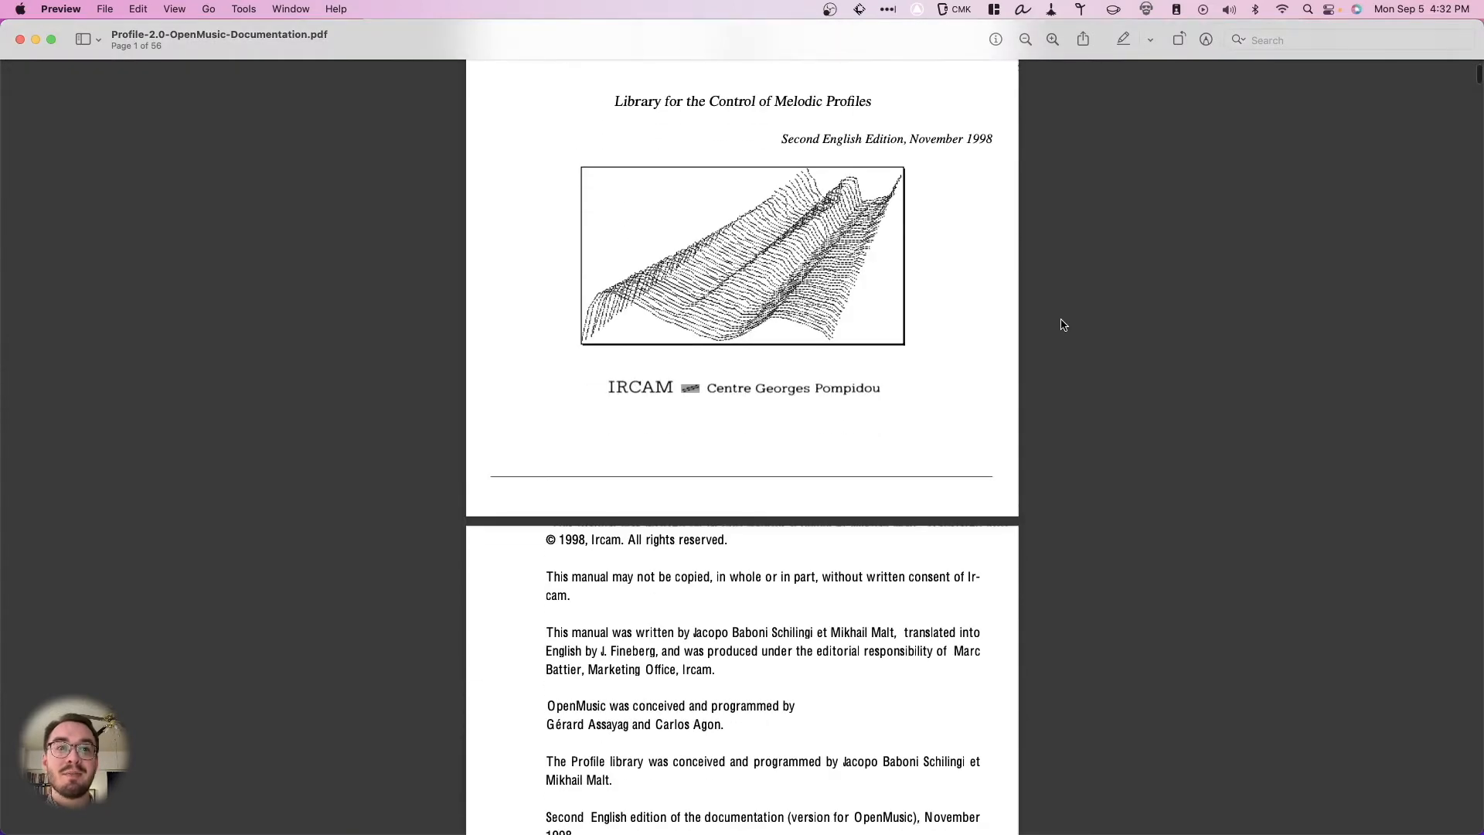
{"action": "scroll", "coordinate": [1063, 324], "scroll_direction": "down", "scroll_amount": 20}
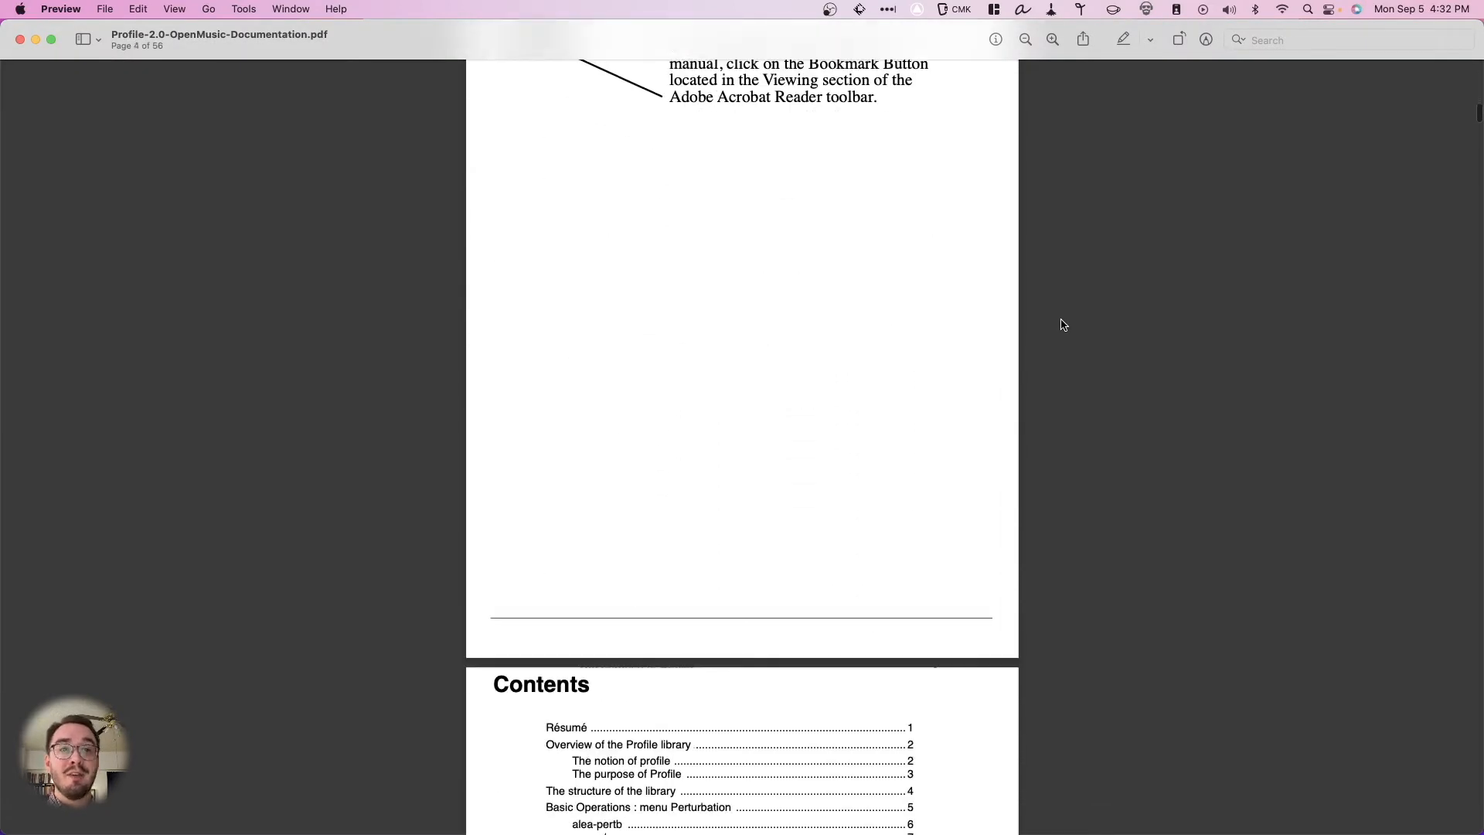
{"action": "scroll", "coordinate": [1063, 325], "scroll_direction": "down", "scroll_amount": 20}
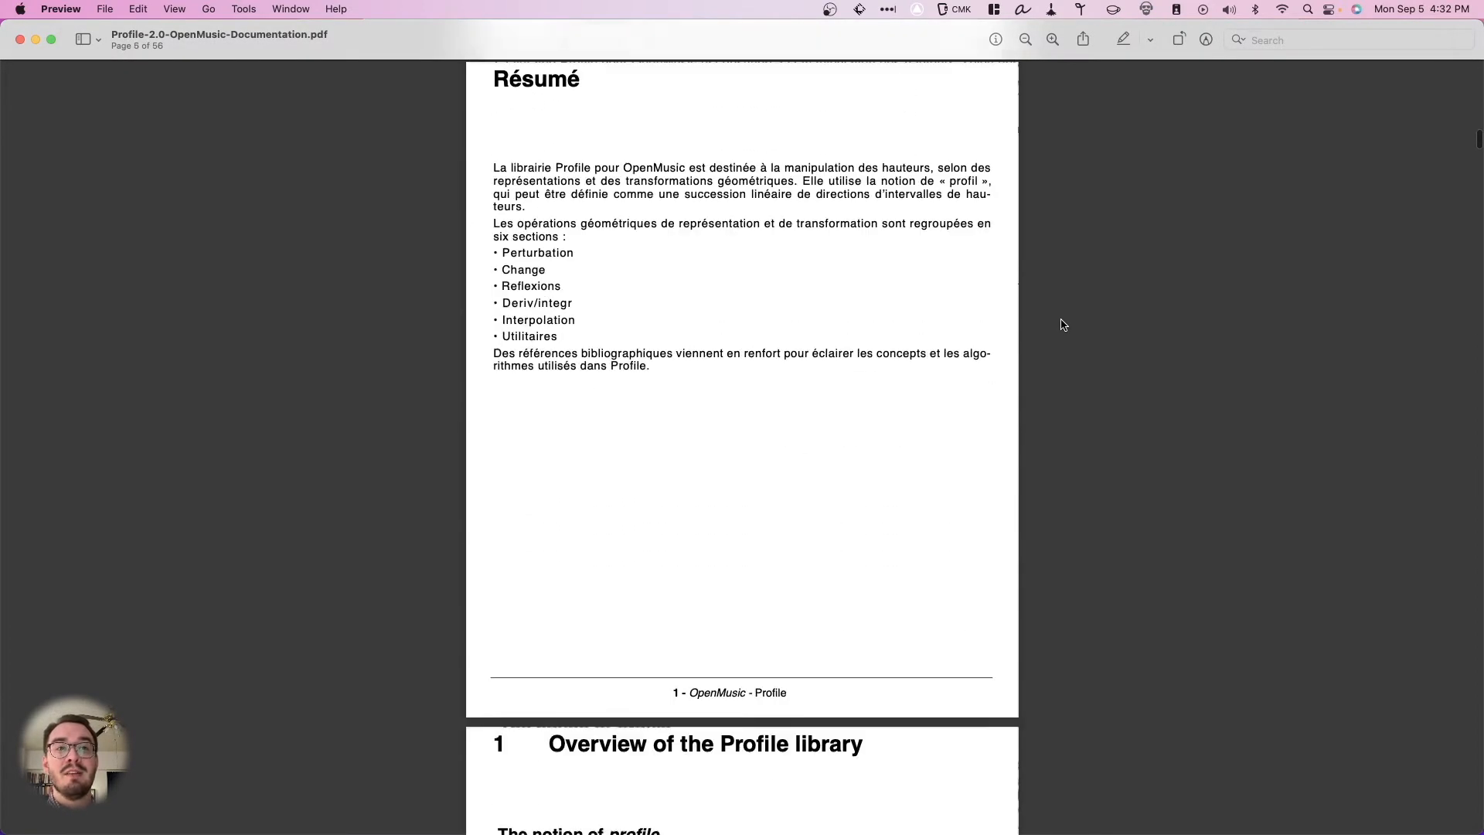
{"action": "scroll", "coordinate": [1063, 324], "scroll_direction": "down", "scroll_amount": 3}
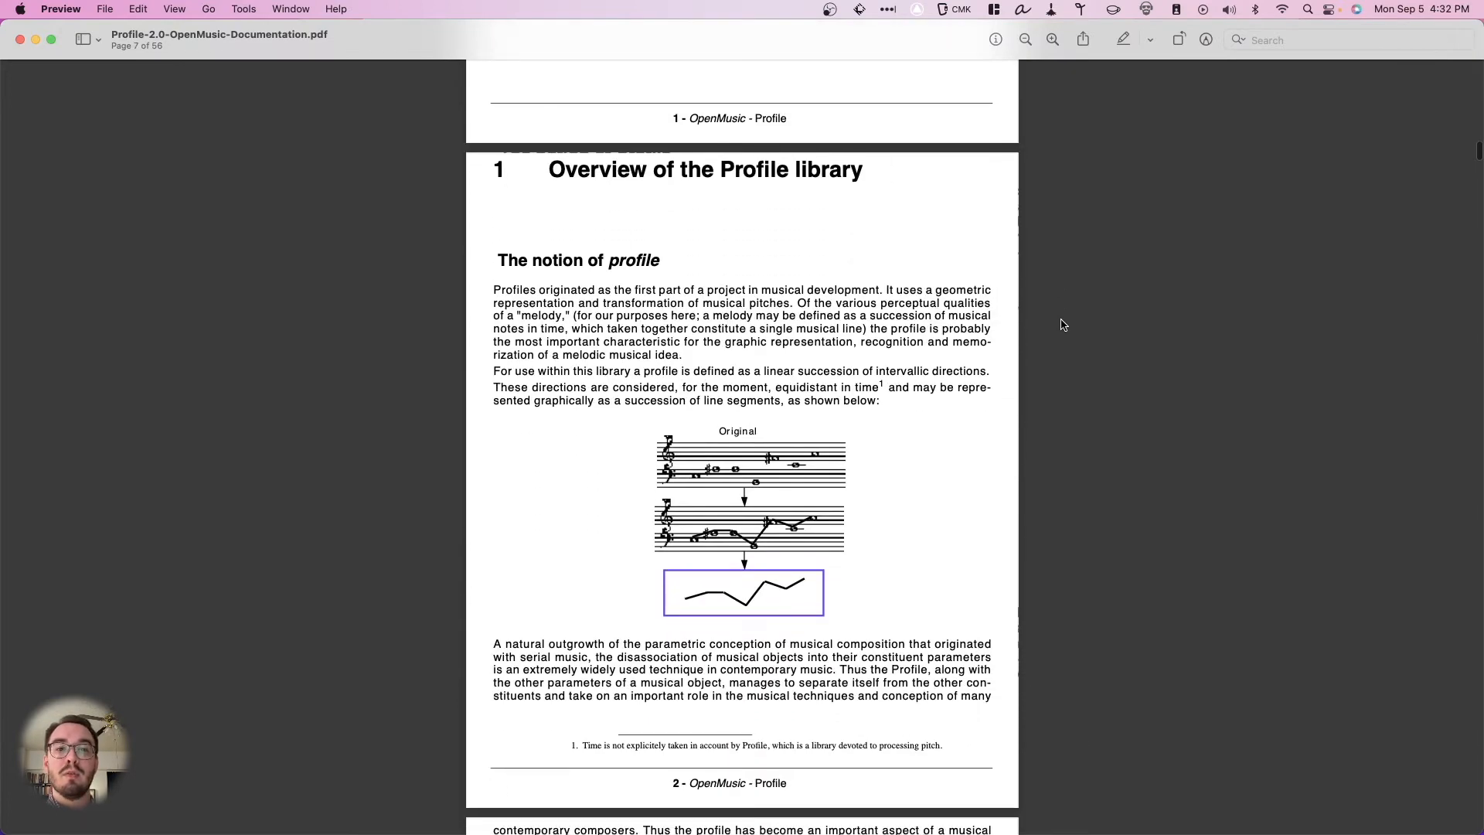
{"action": "scroll", "coordinate": [1063, 324], "scroll_direction": "up", "scroll_amount": 8}
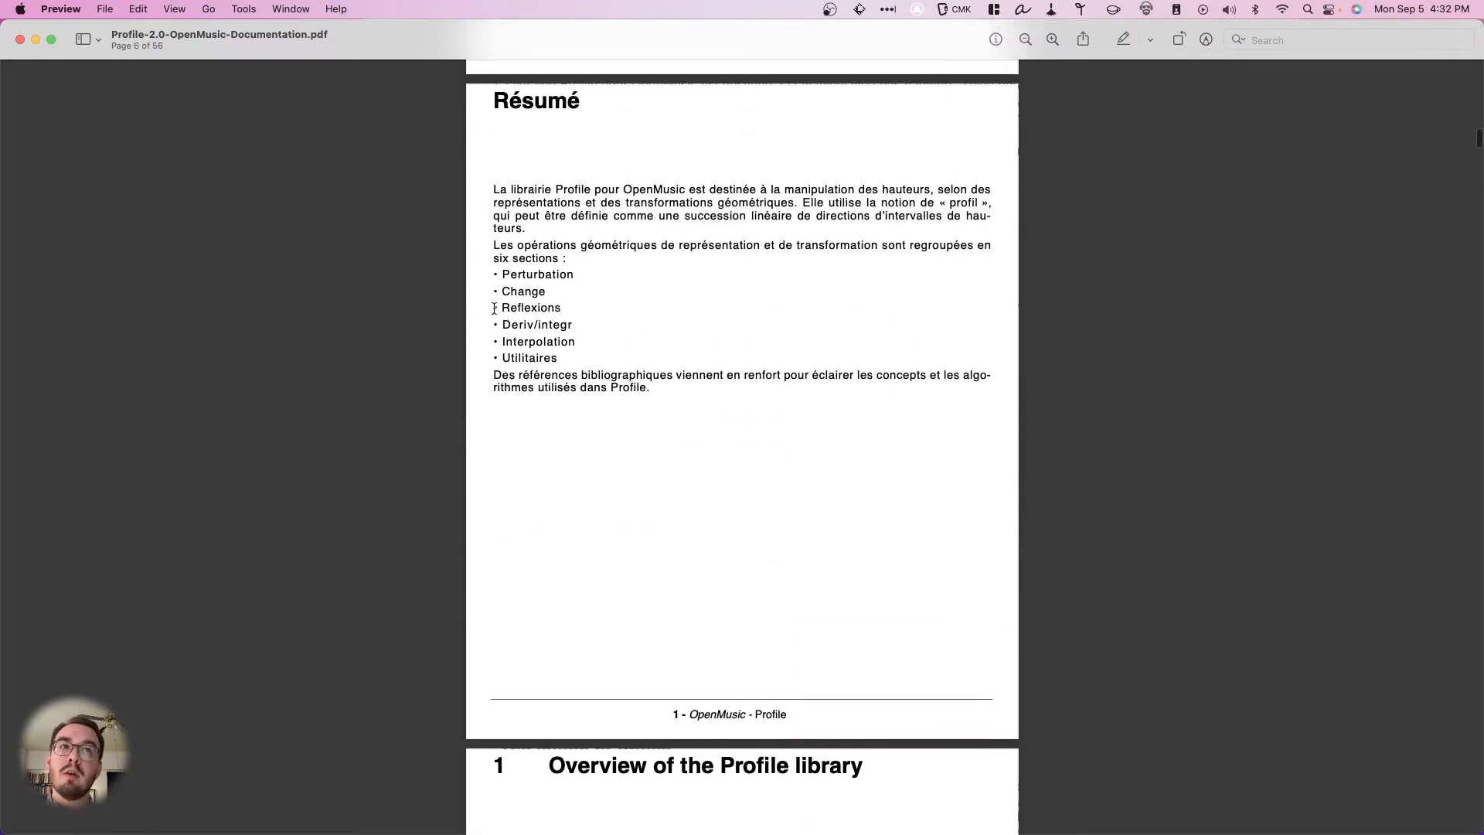
{"action": "scroll", "coordinate": [496, 264], "scroll_direction": "up", "scroll_amount": 5}
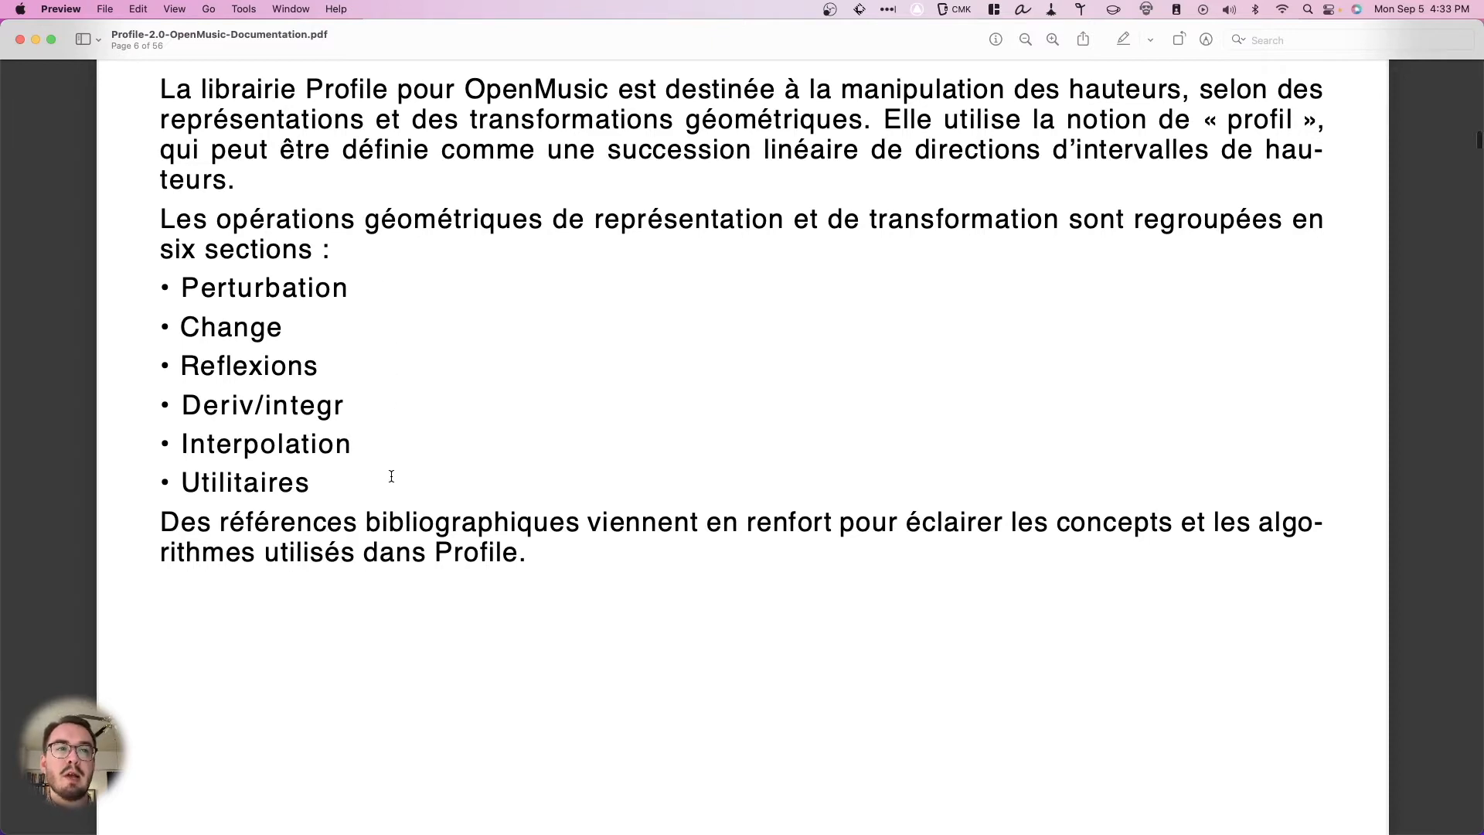
{"action": "scroll", "coordinate": [391, 476], "scroll_direction": "down", "scroll_amount": 3}
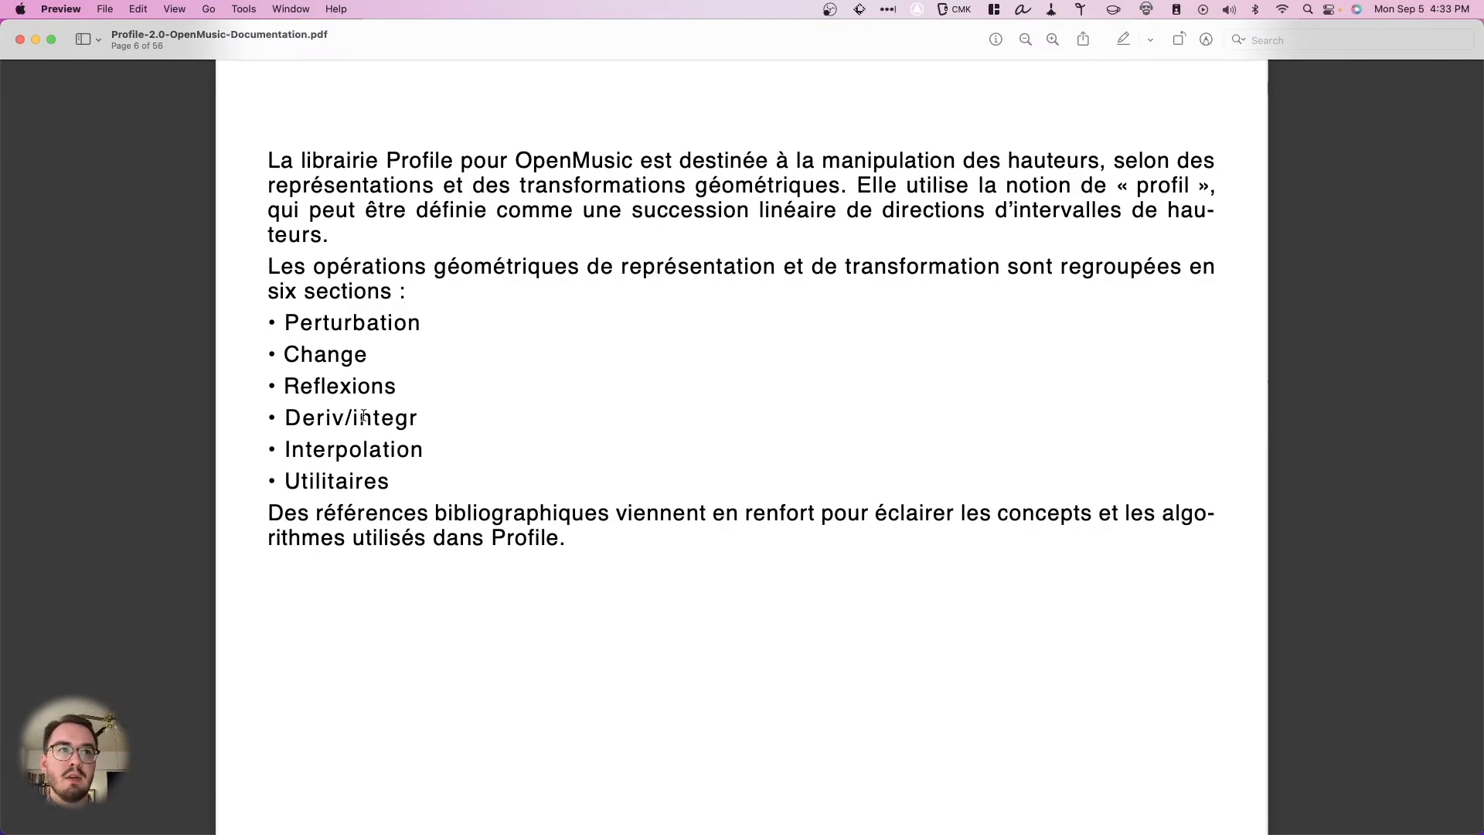
{"action": "scroll", "coordinate": [515, 419], "scroll_direction": "down", "scroll_amount": 10}
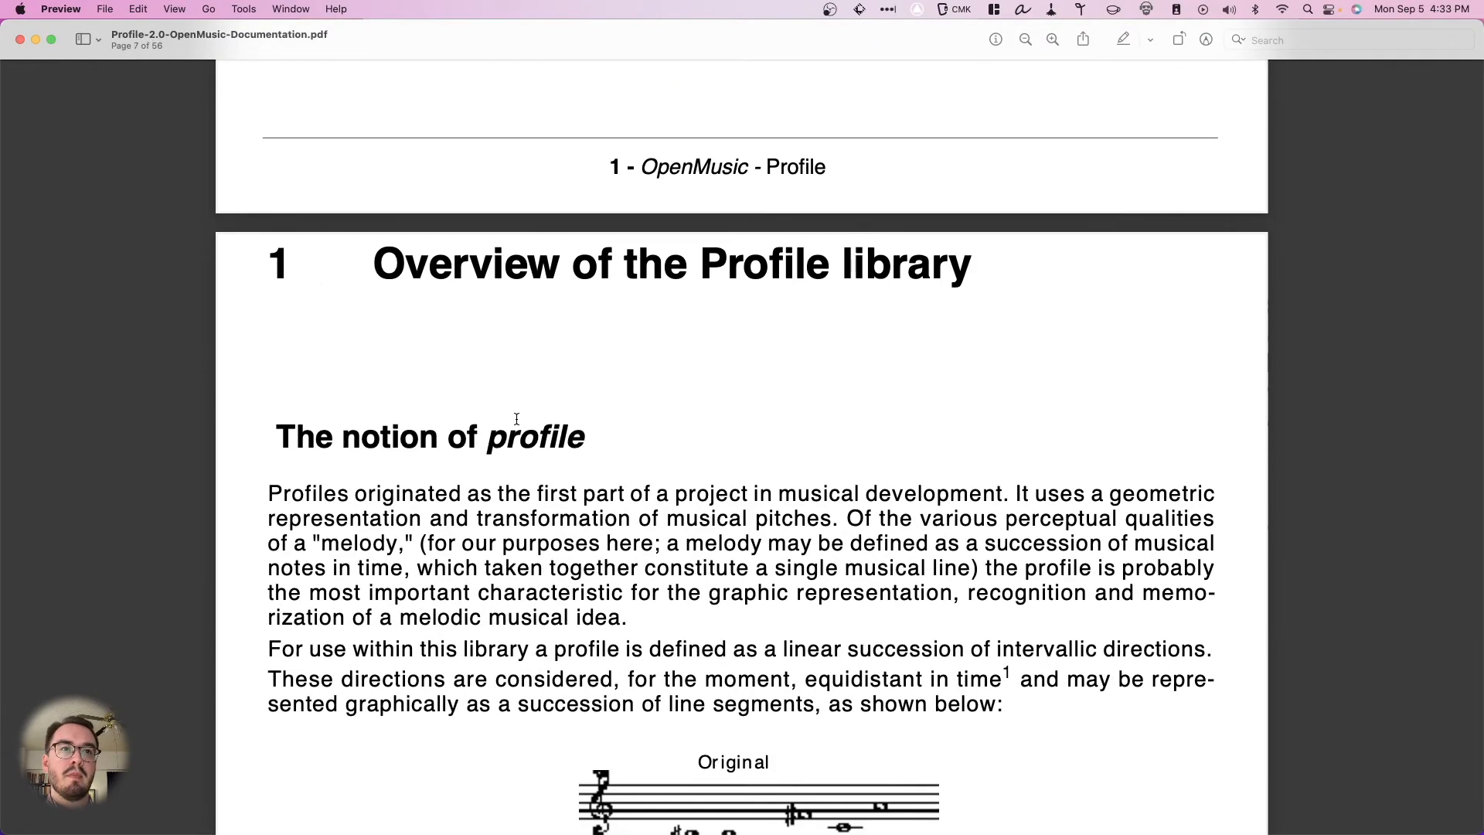
{"action": "scroll", "coordinate": [517, 418], "scroll_direction": "down", "scroll_amount": 3}
{"action": "scroll", "coordinate": [522, 418], "scroll_direction": "down", "scroll_amount": 5}
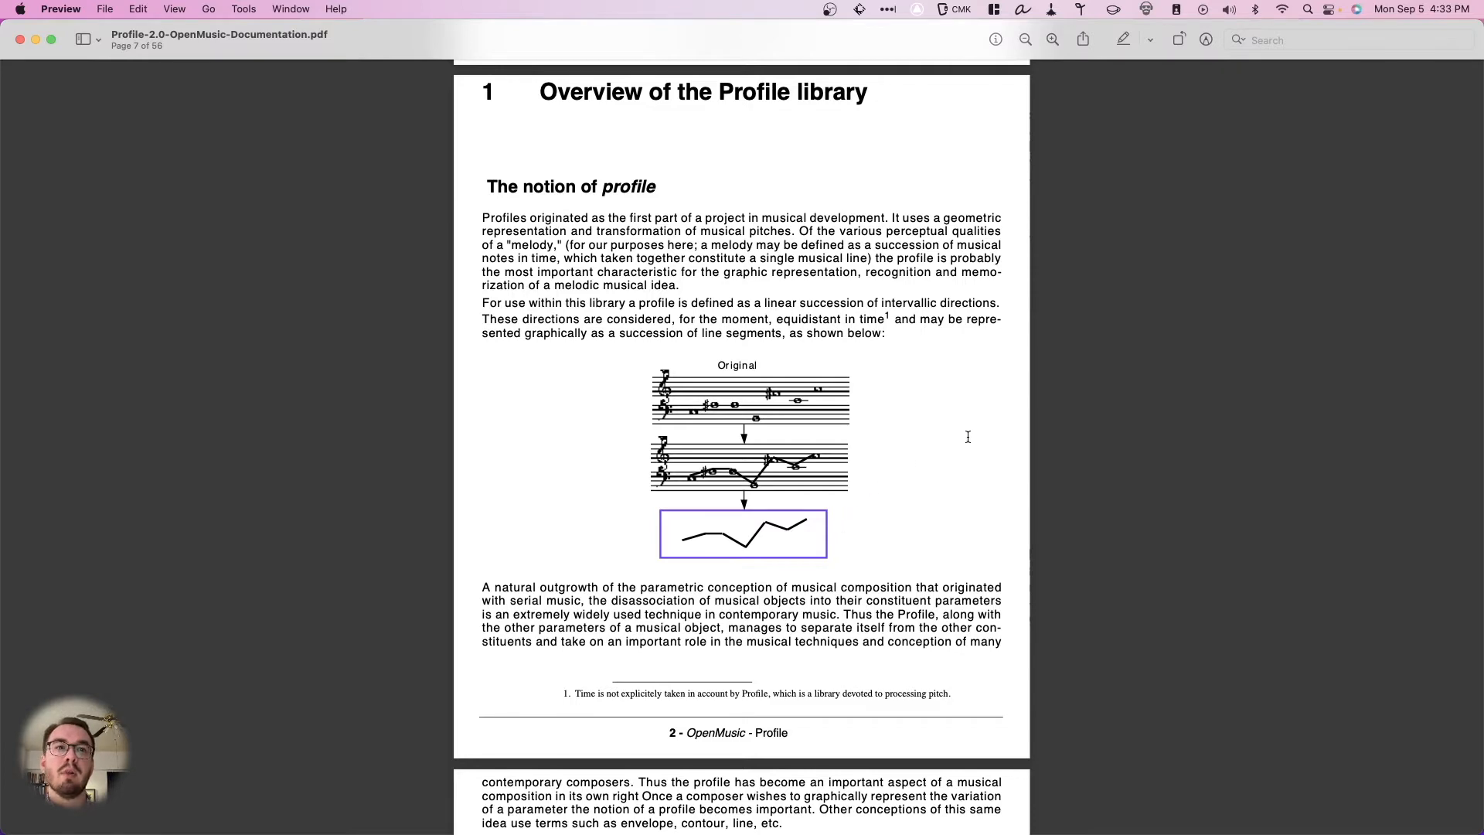
- Examine the library's purpose, its function structure diagram, and the reference pages for alea-pertb and control-pertb
{"action": "scroll", "coordinate": [1031, 446], "scroll_direction": "down", "scroll_amount": 10}
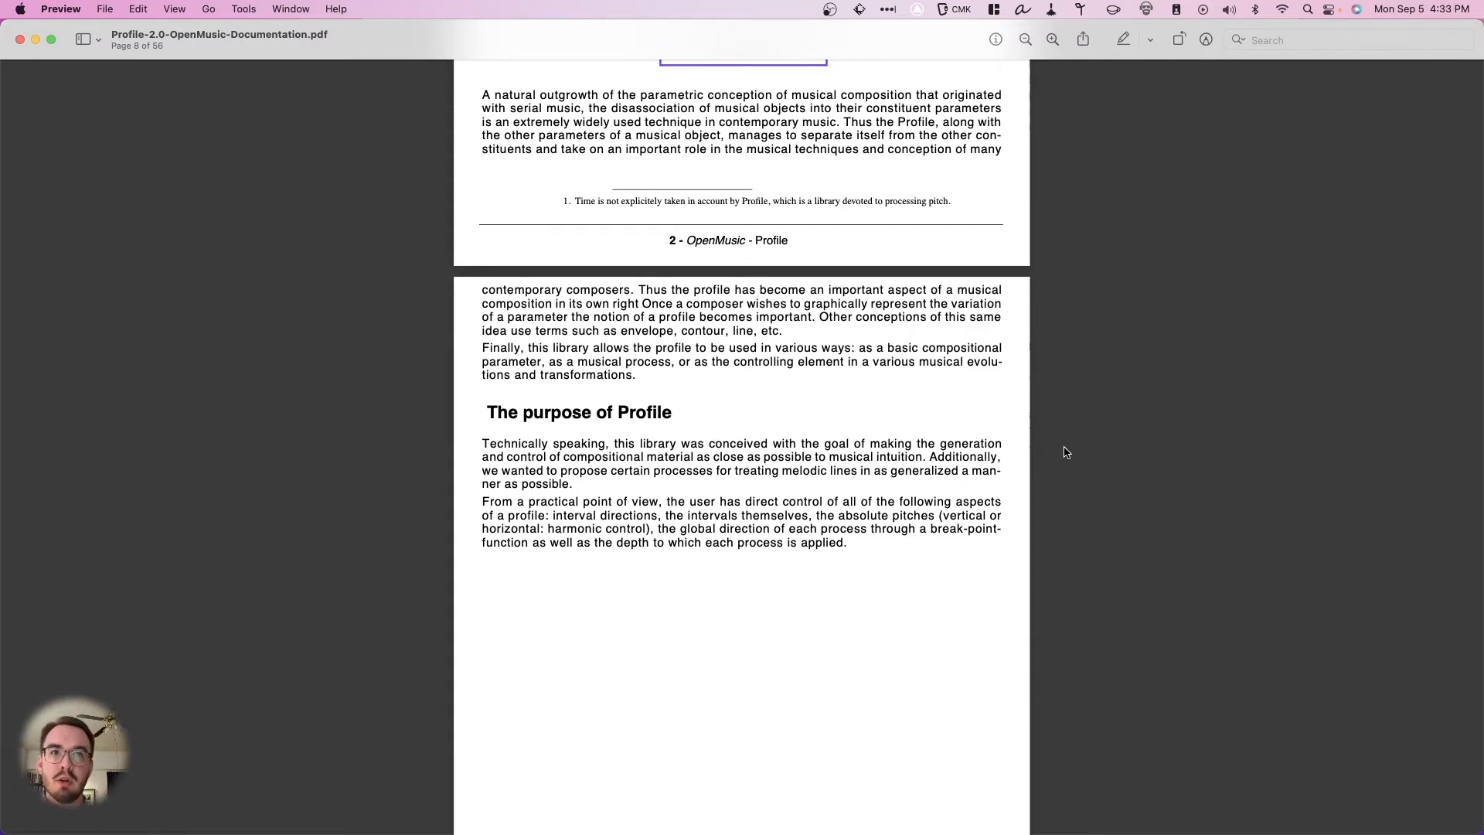
{"action": "scroll", "coordinate": [1066, 452], "scroll_direction": "down", "scroll_amount": 15}
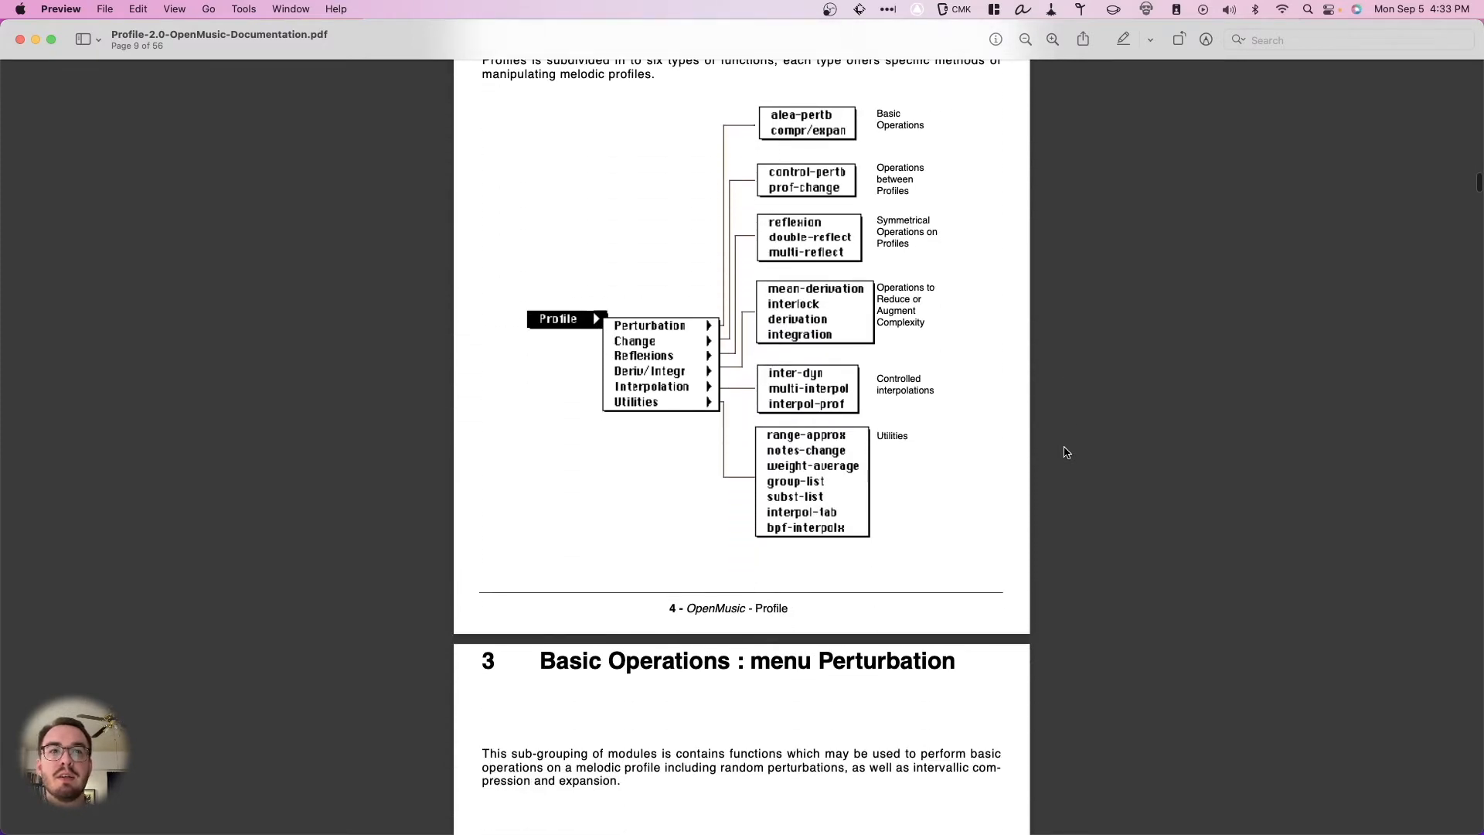
{"action": "scroll", "coordinate": [1066, 453], "scroll_direction": "down", "scroll_amount": 10}
{"action": "scroll", "coordinate": [1066, 453], "scroll_direction": "down", "scroll_amount": 7}
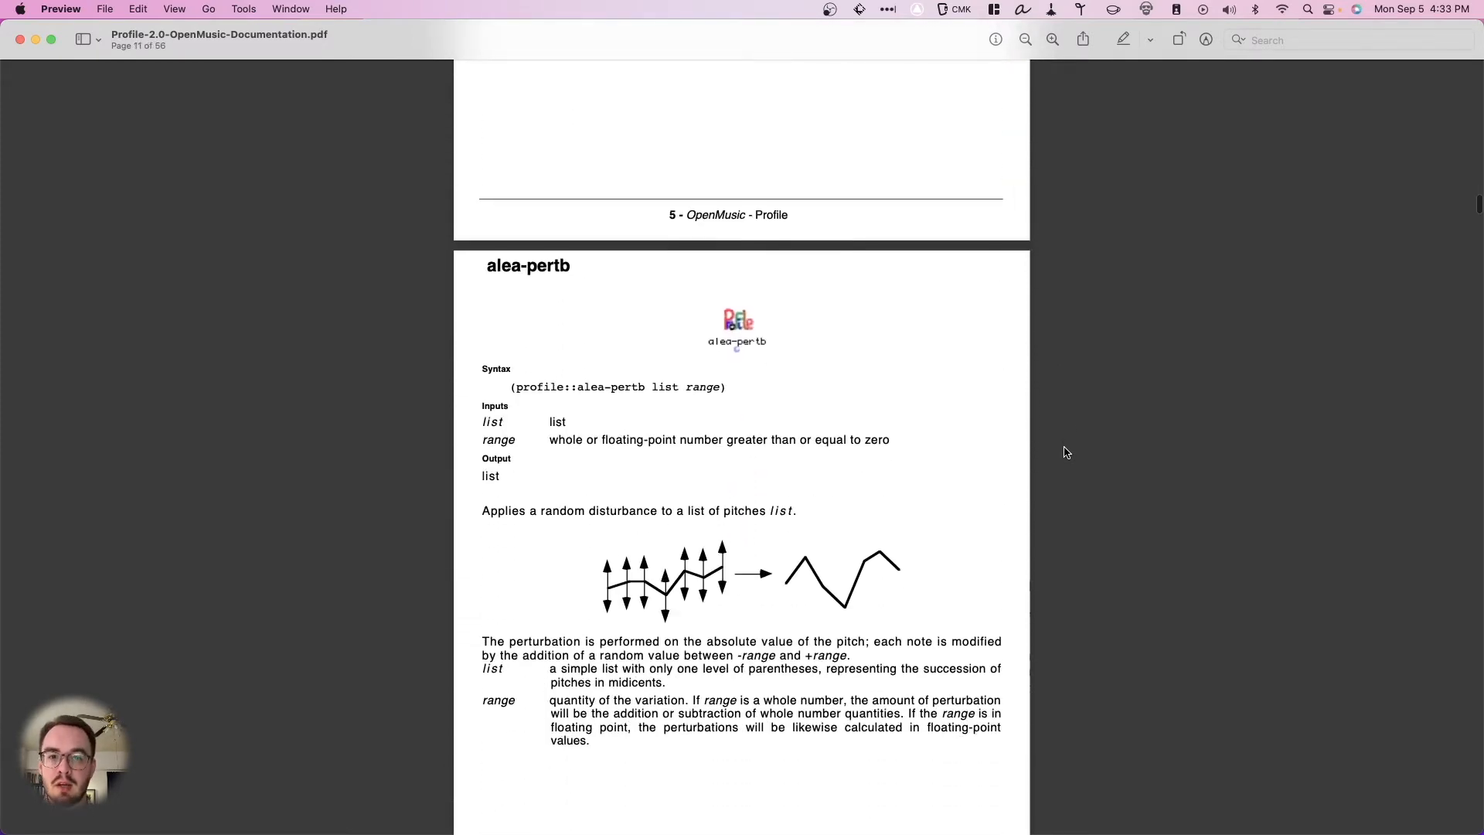
{"action": "scroll", "coordinate": [1066, 452], "scroll_direction": "down", "scroll_amount": 1}
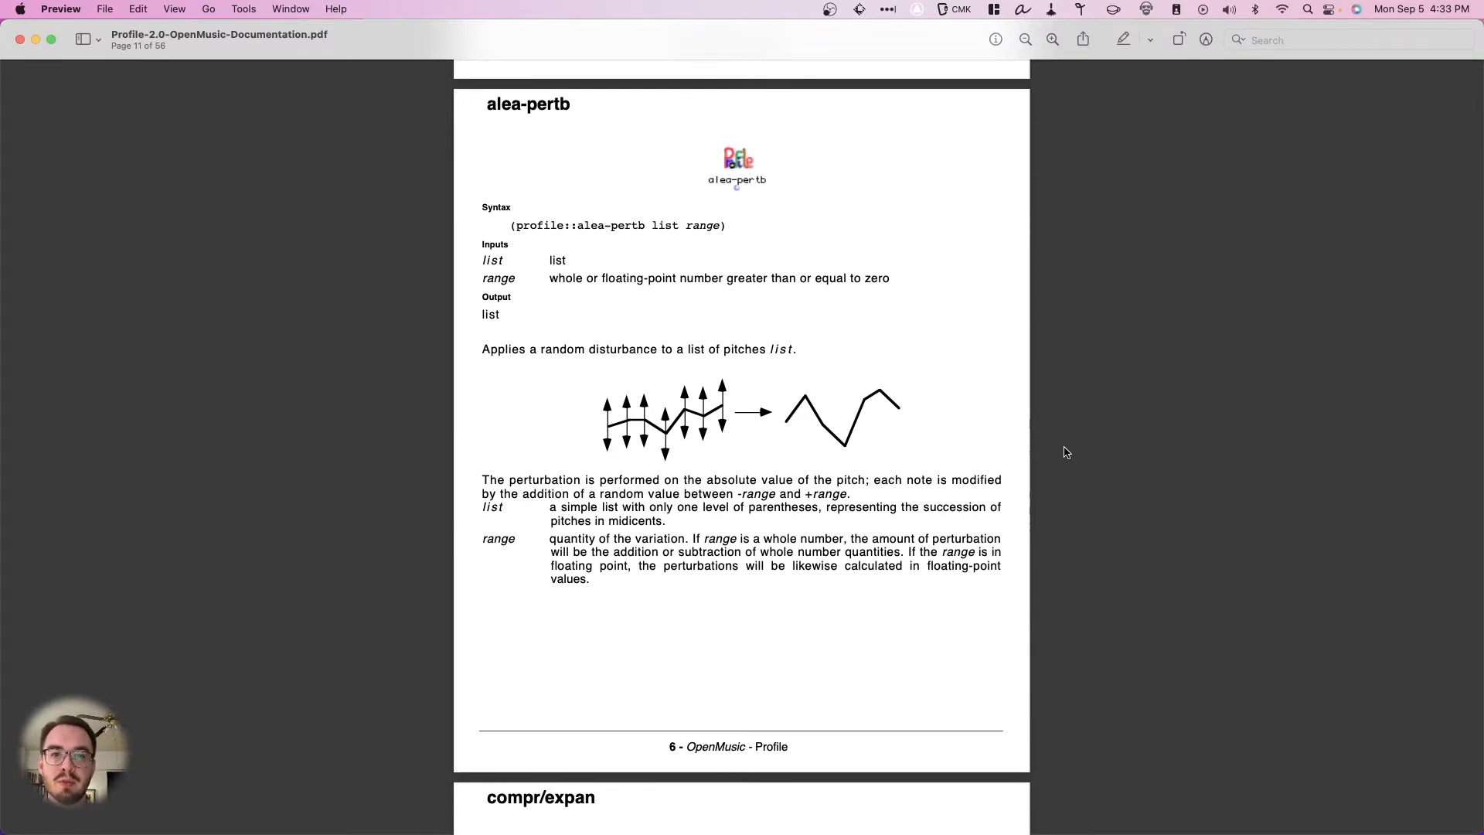
{"action": "scroll", "coordinate": [1066, 452], "scroll_direction": "down", "scroll_amount": 20}
{"action": "scroll", "coordinate": [1066, 452], "scroll_direction": "down", "scroll_amount": 15}
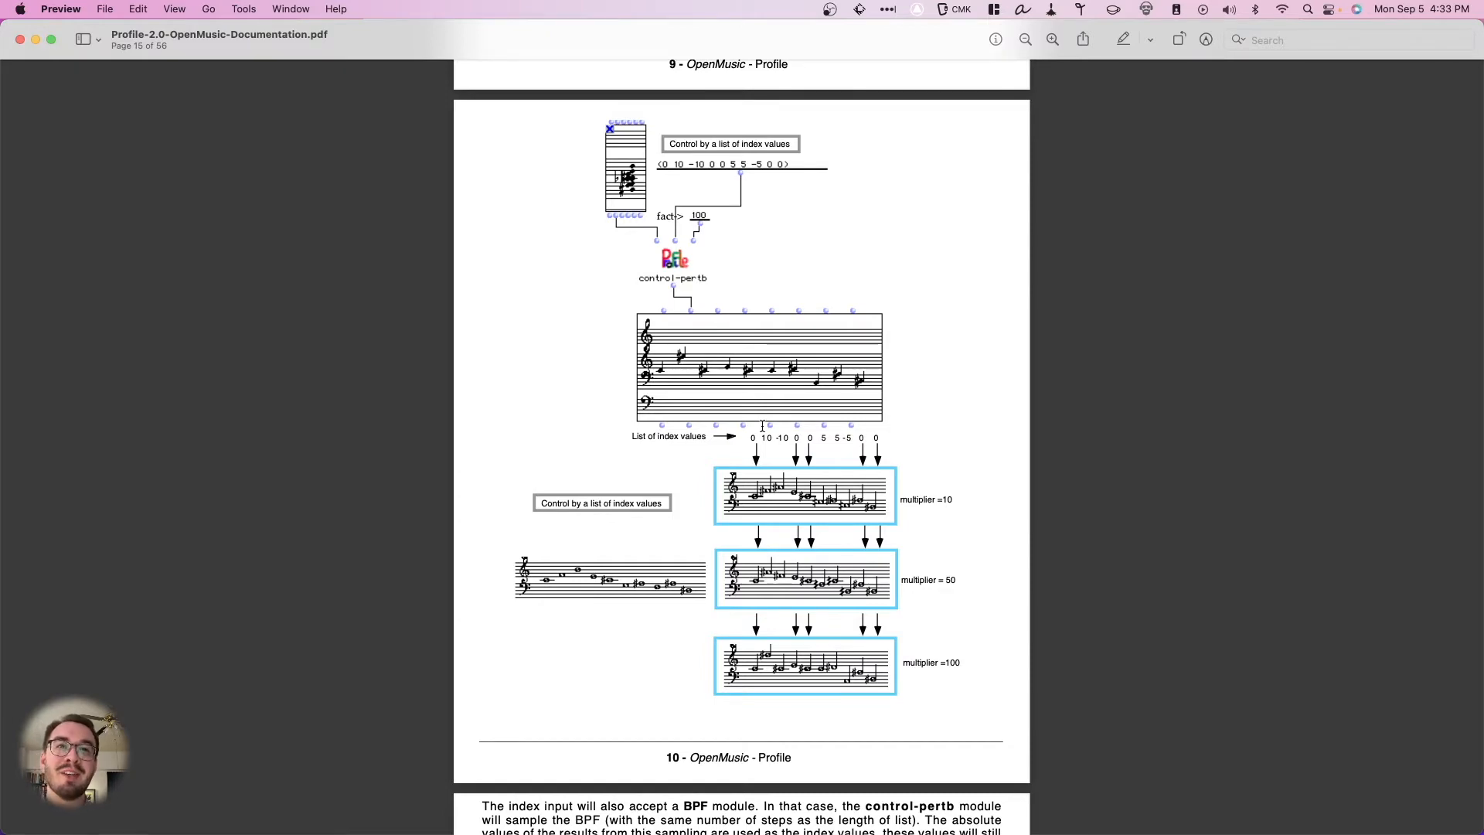
{"action": "scroll", "coordinate": [1009, 295], "scroll_direction": "down", "scroll_amount": 10}
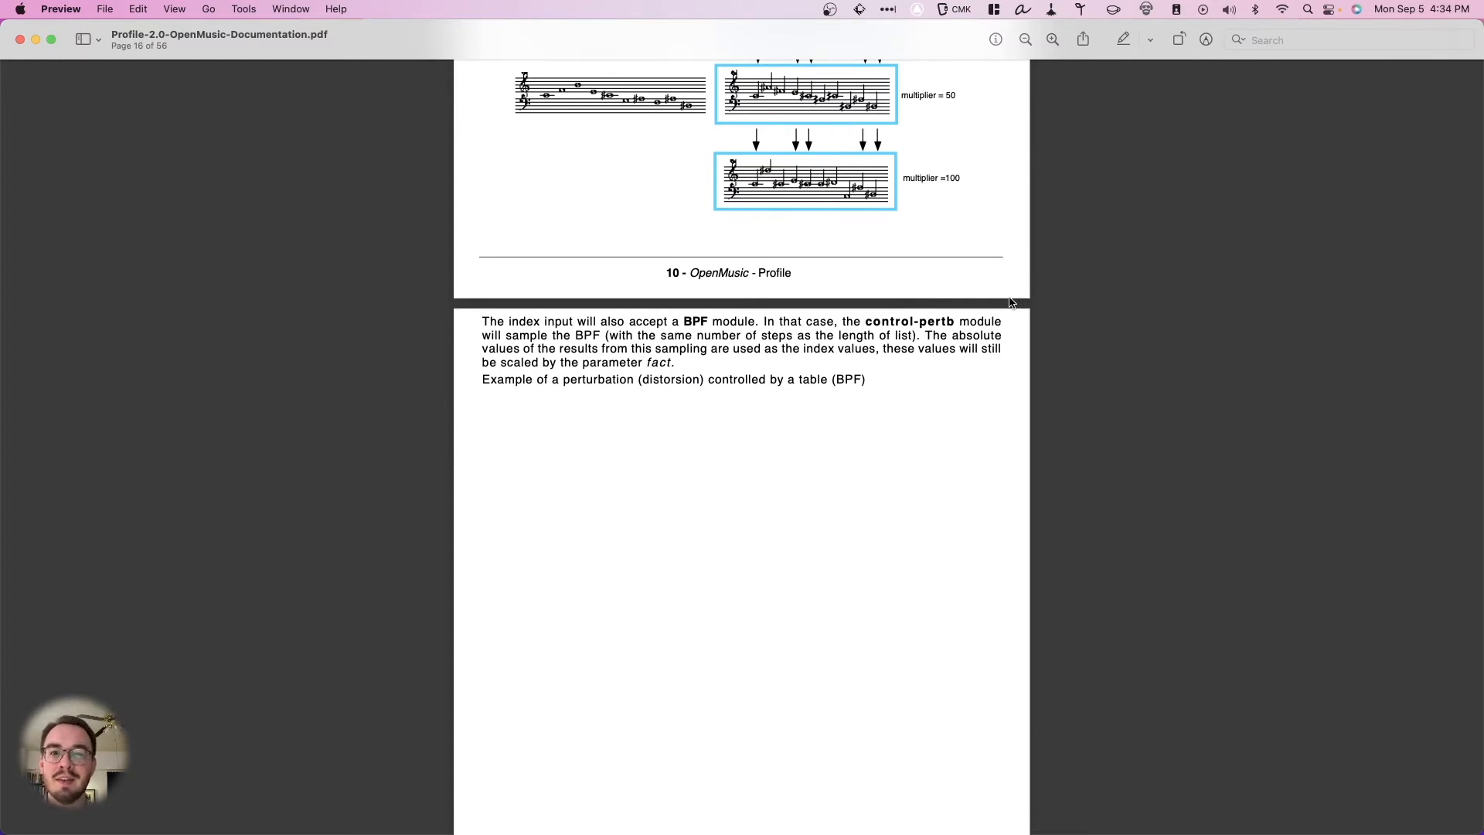
- Switch to Obsidian and review the OM Profile Library Notes from the summary through the mean-derivation and interlock sections
{"action": "key", "text": "super+Tab"}
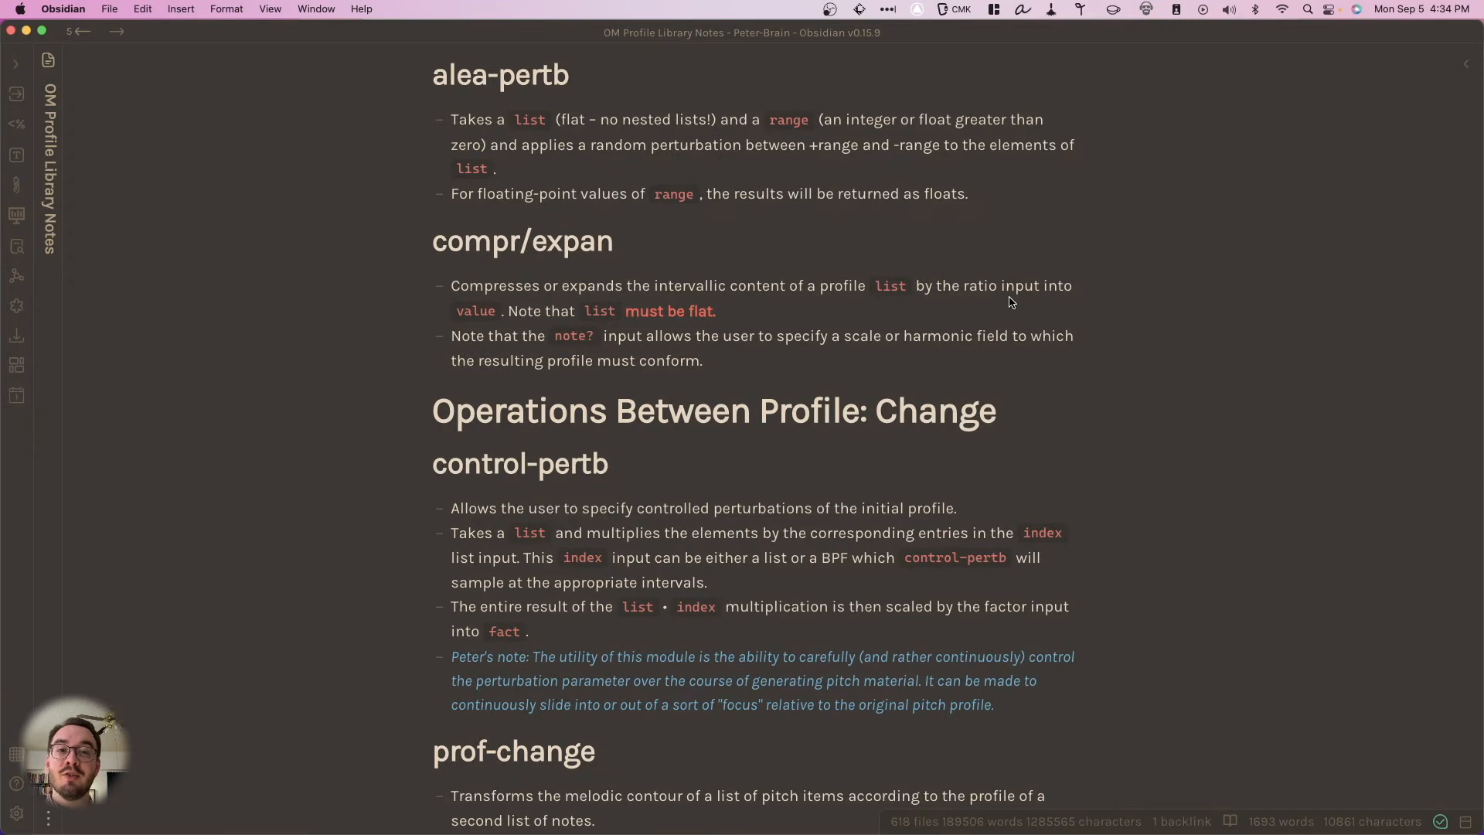
{"action": "scroll", "coordinate": [1012, 301], "scroll_direction": "up", "scroll_amount": 15}
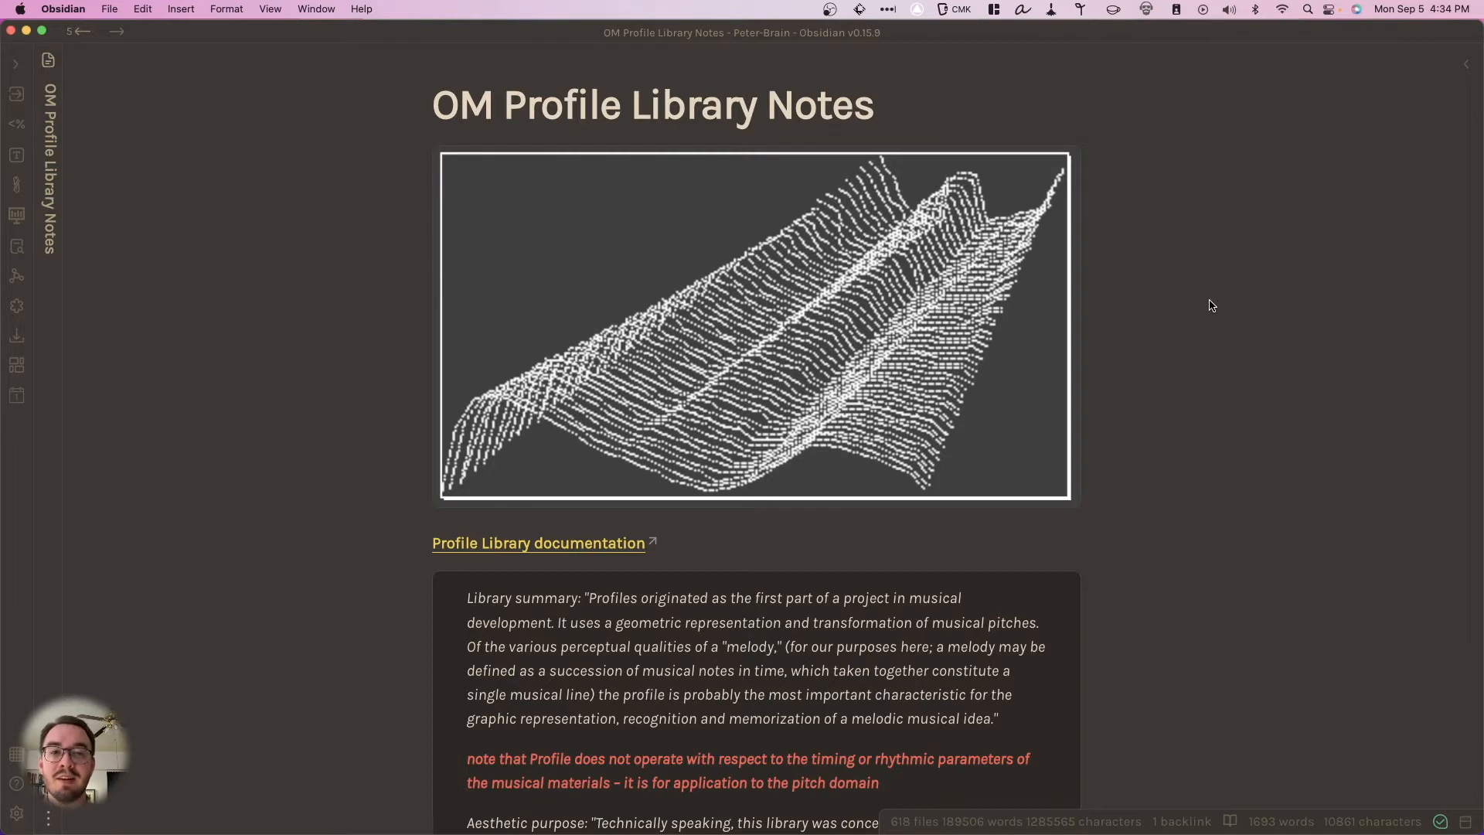
{"action": "scroll", "coordinate": [1172, 352], "scroll_direction": "down", "scroll_amount": 6}
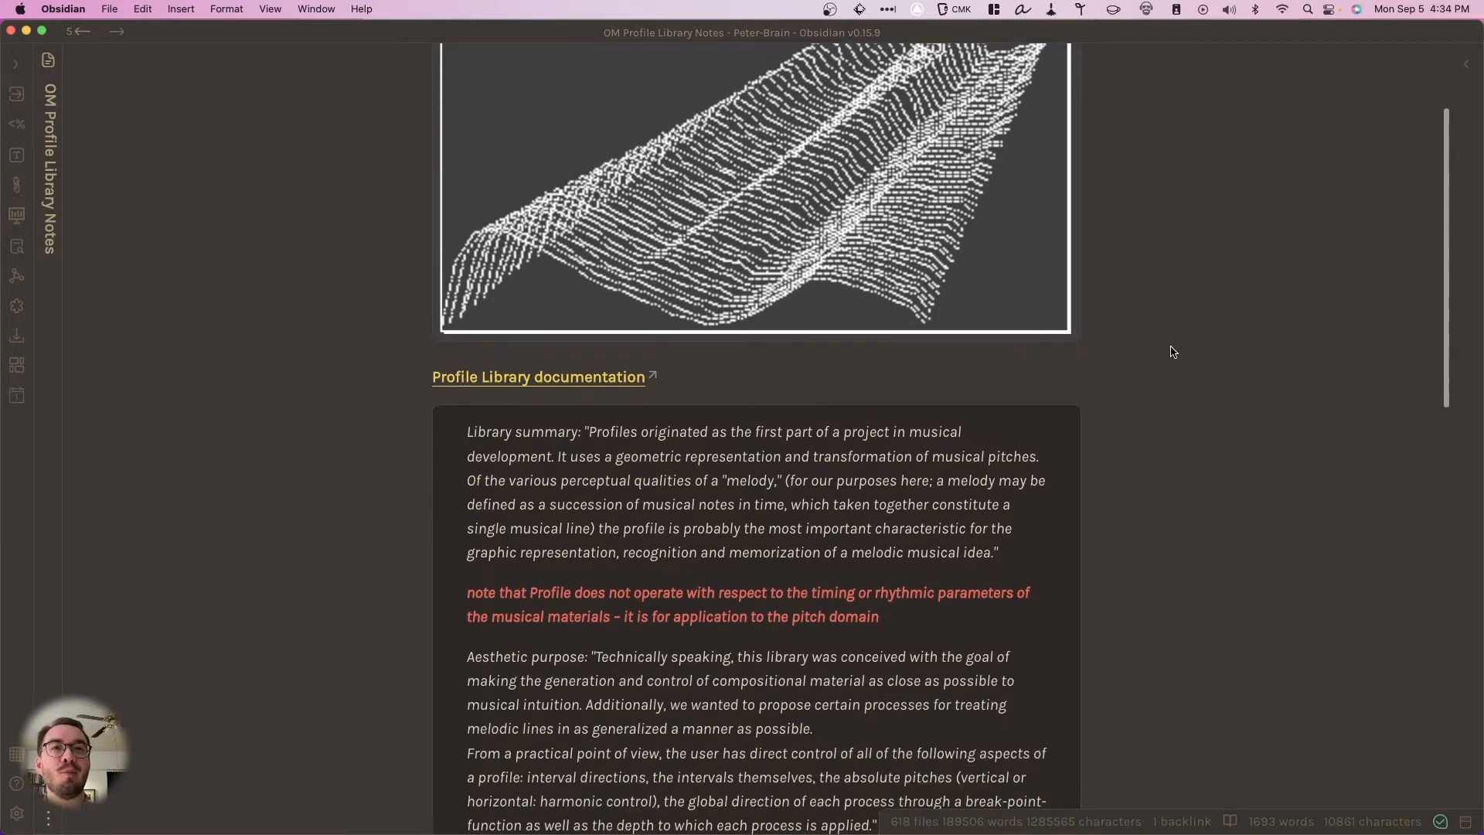
{"action": "scroll", "coordinate": [1172, 352], "scroll_direction": "down", "scroll_amount": 5}
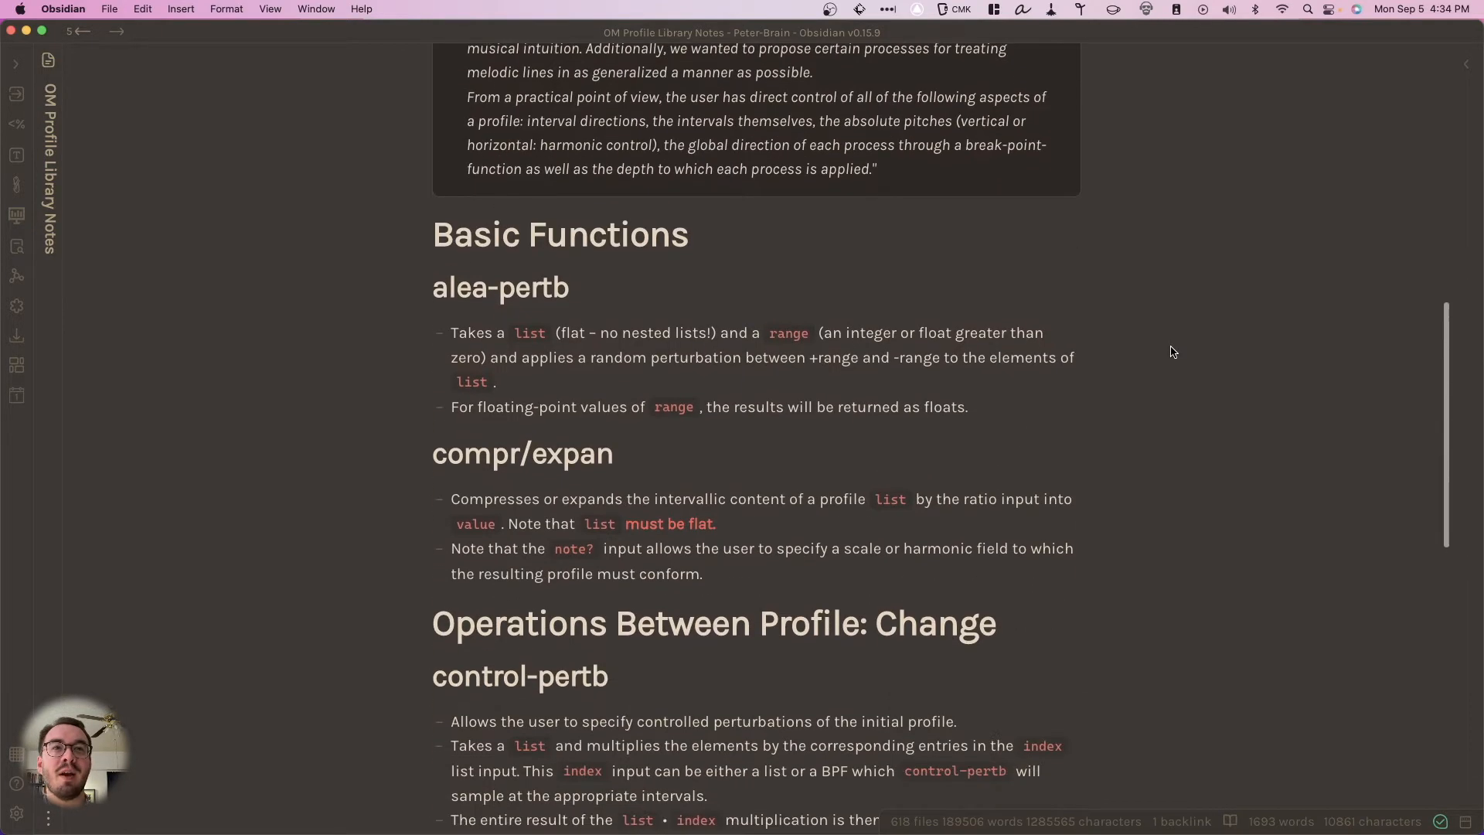
{"action": "scroll", "coordinate": [1172, 352], "scroll_direction": "down", "scroll_amount": 7}
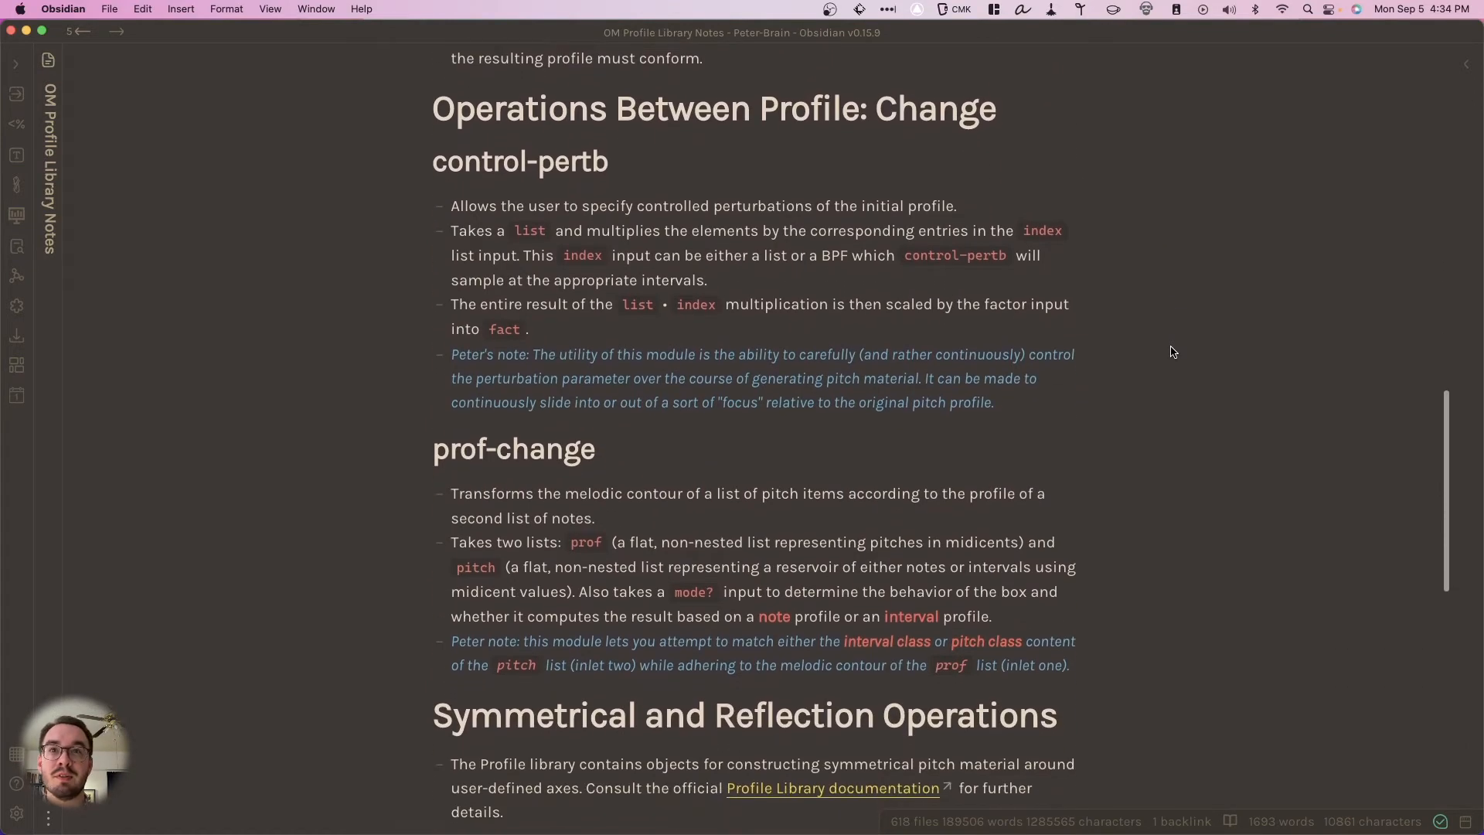
{"action": "scroll", "coordinate": [1172, 352], "scroll_direction": "down", "scroll_amount": 9}
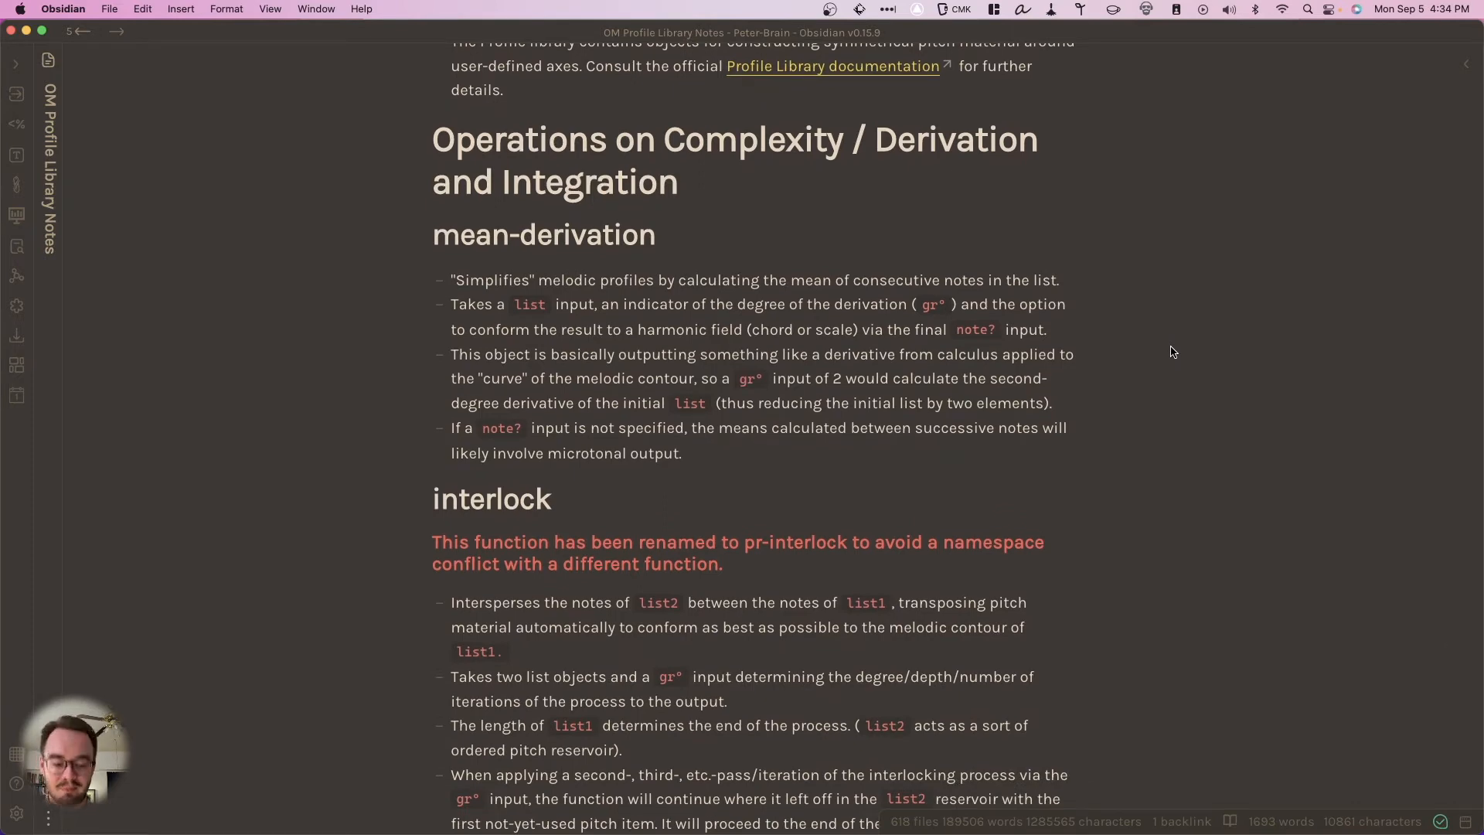
- Switch to OM 7.0, then resize and reposition the alea-pertb-test patch window so the whole window fits on screen
{"action": "key", "text": "super+Tab"}
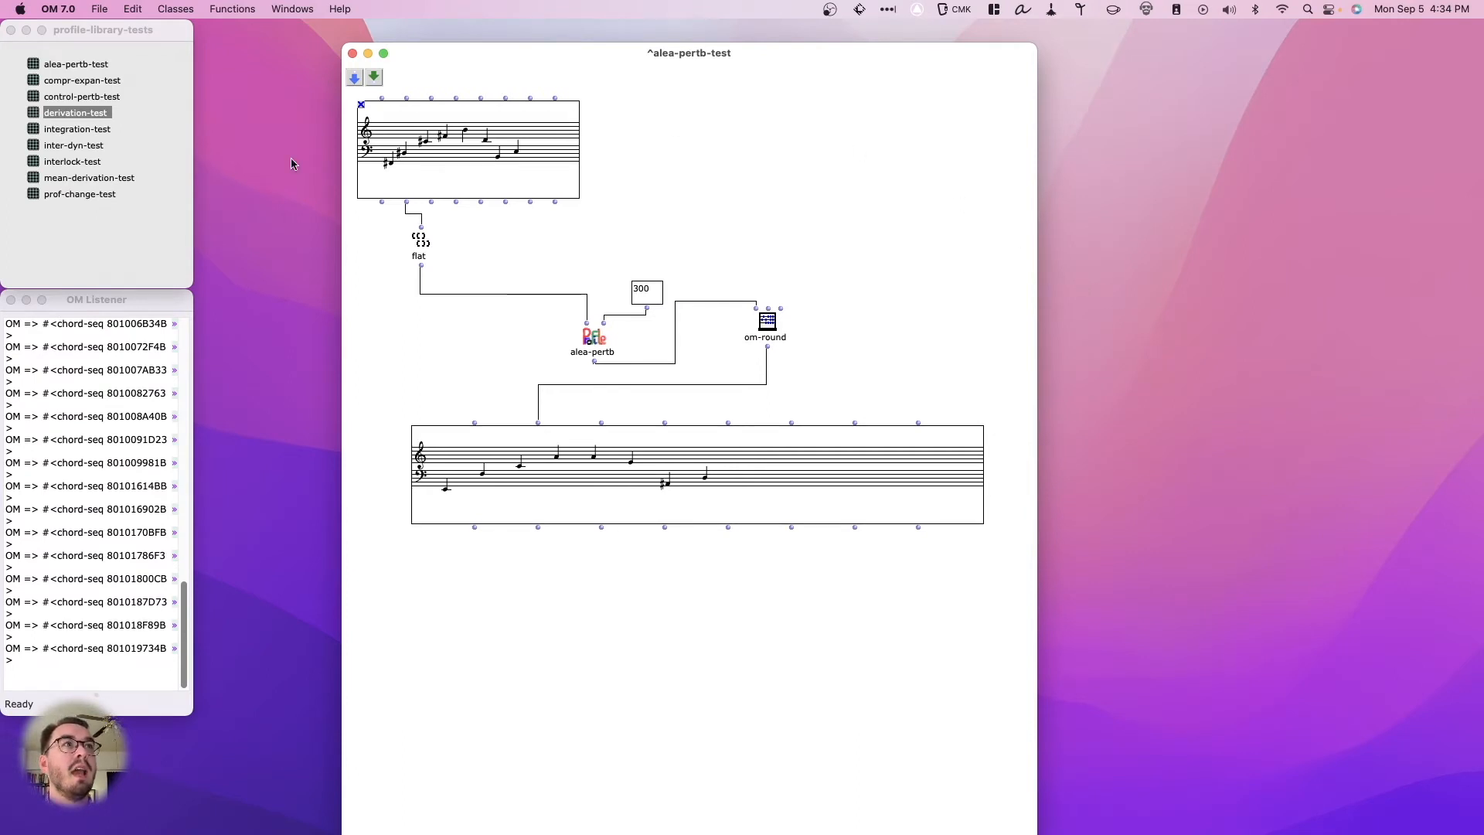
{"action": "left_click", "coordinate": [140, 209]}
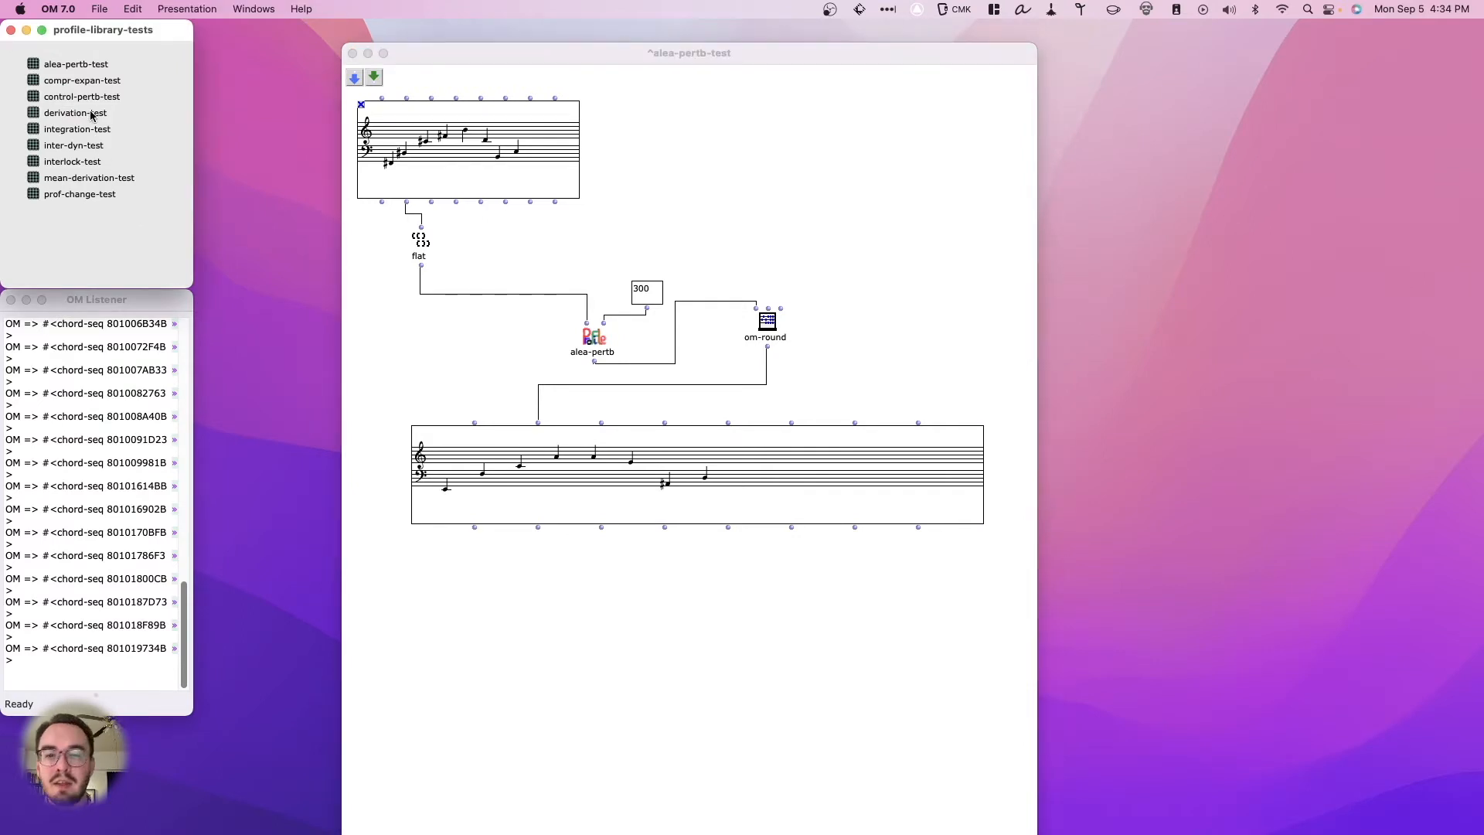
{"action": "left_click", "coordinate": [606, 221]}
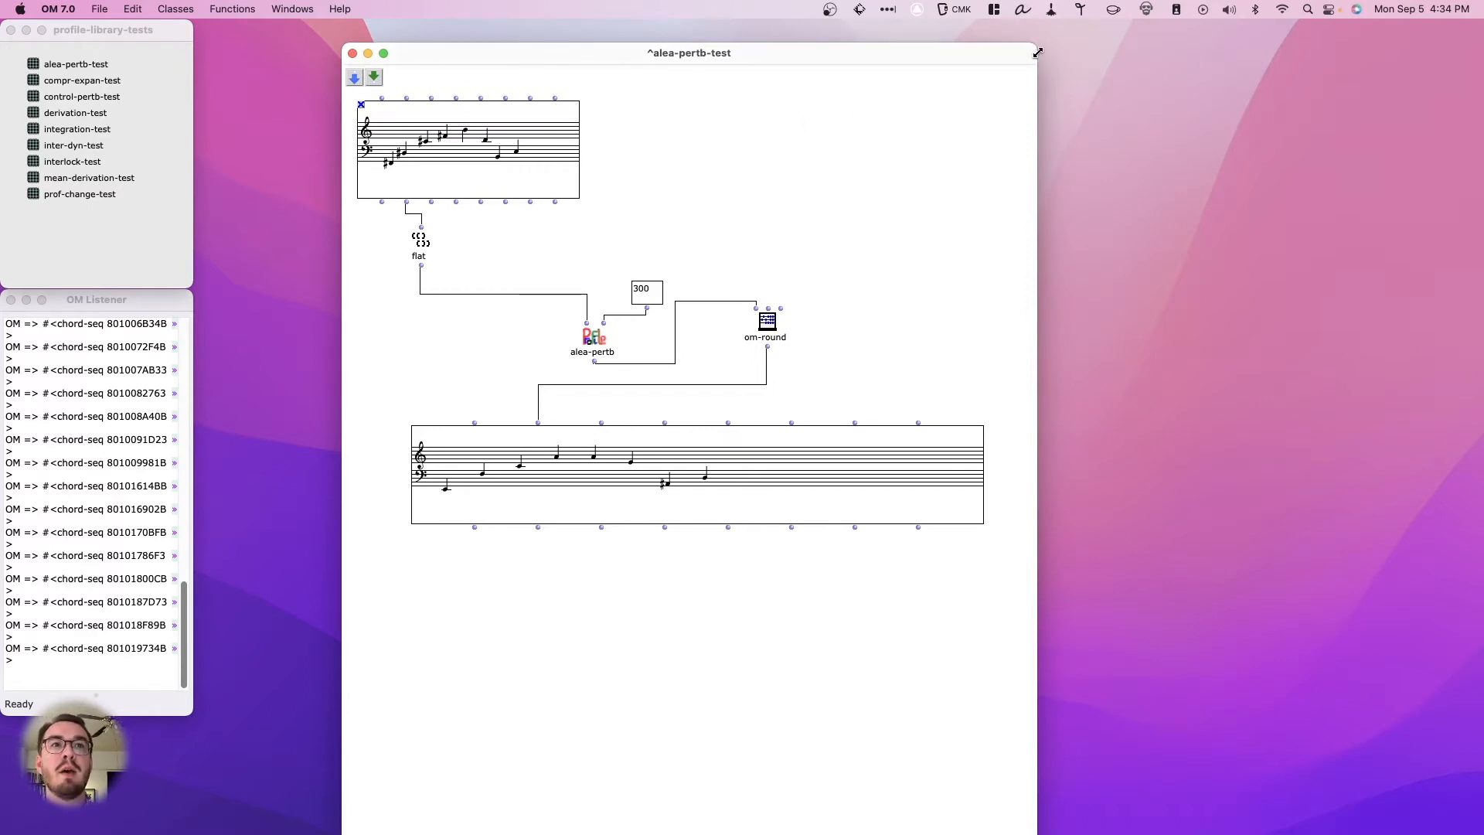
{"action": "left_click_drag", "start_coordinate": [1032, 46], "coordinate": [1161, 157]}
{"action": "left_click_drag", "start_coordinate": [906, 165], "coordinate": [888, 83]}
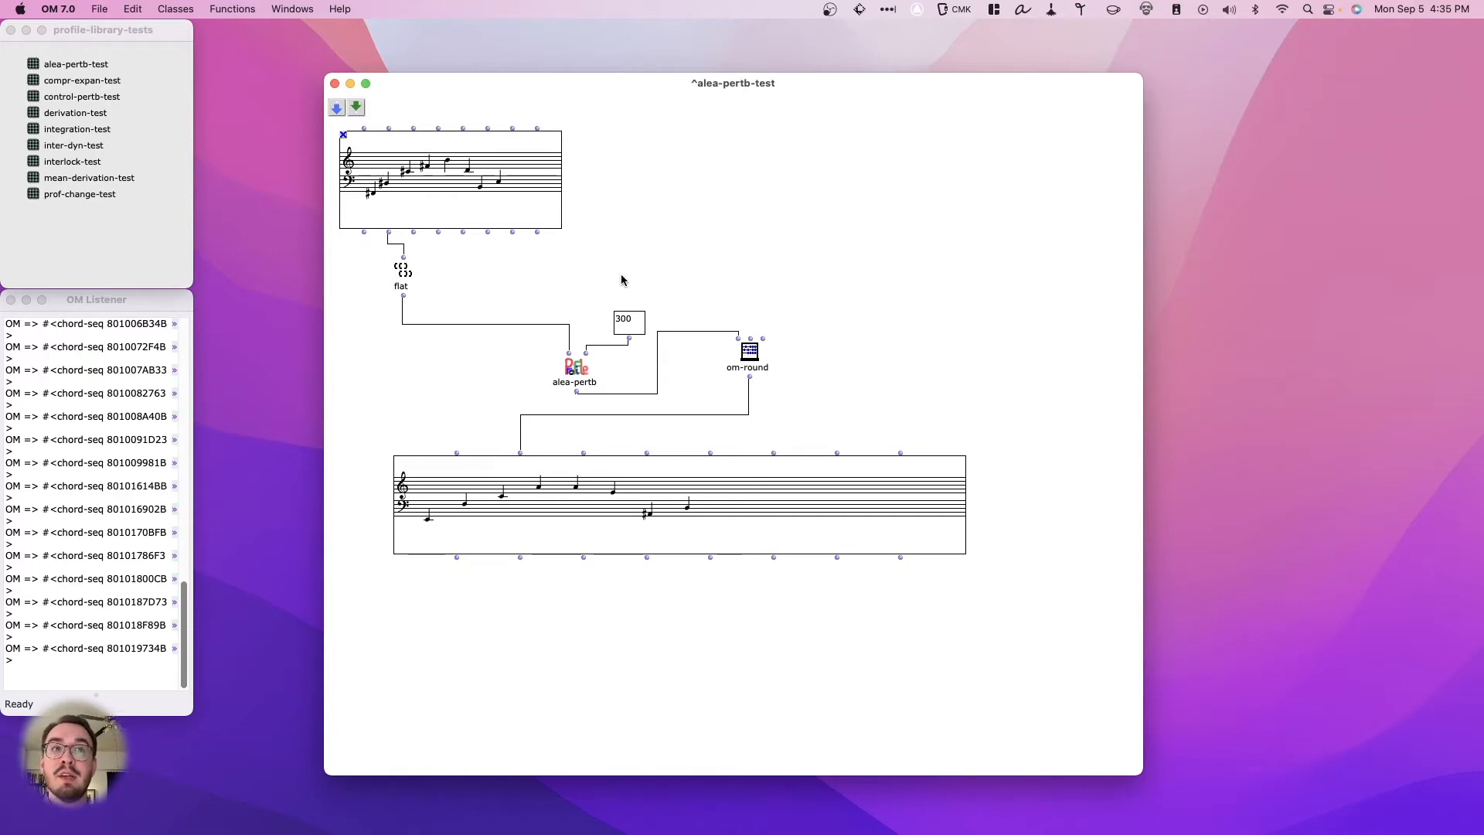
- Move the source chord sequence slightly right and down, closer to the flat box
{"action": "left_click", "coordinate": [578, 376]}
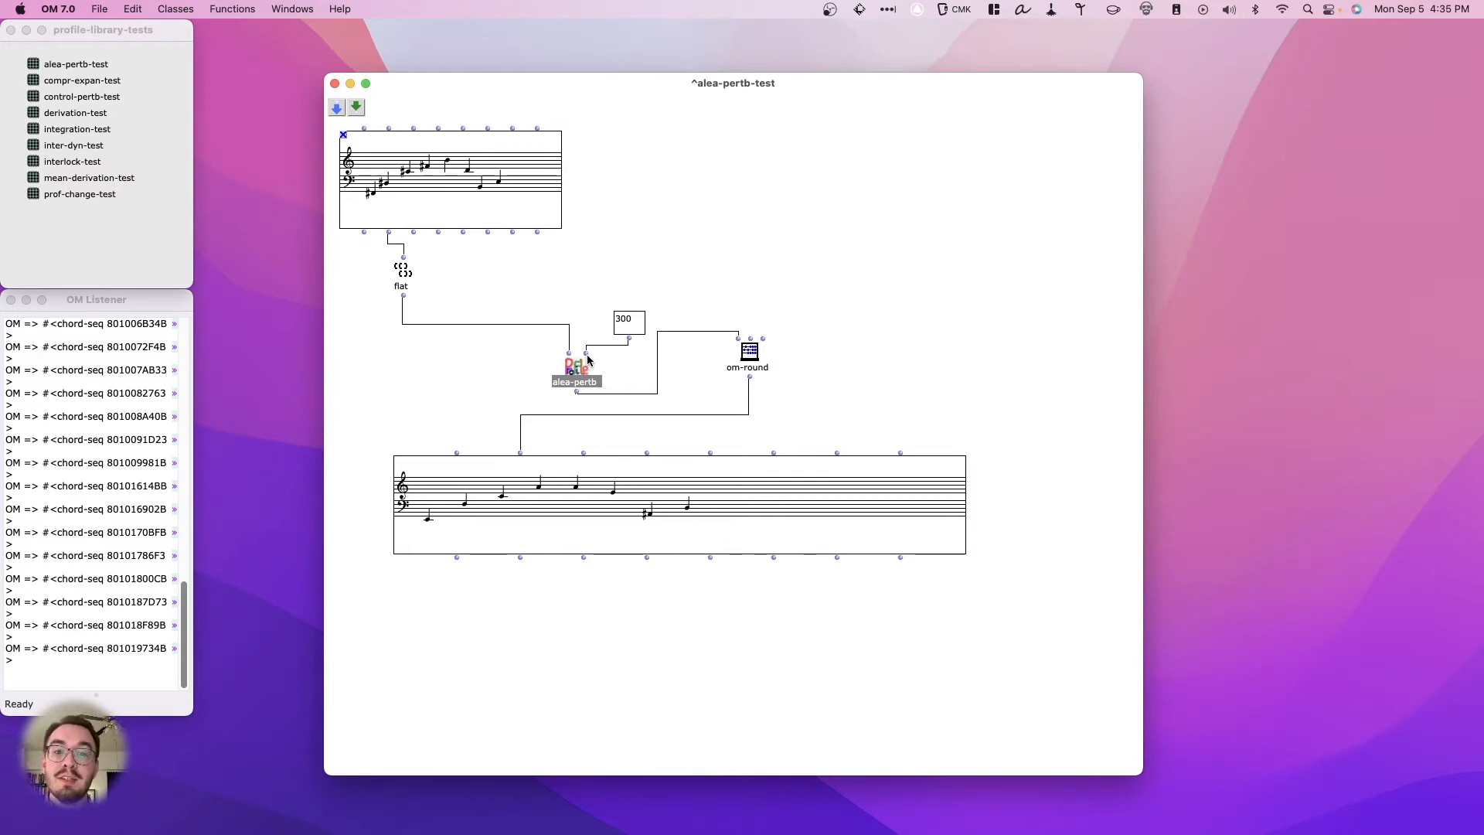
{"action": "left_click", "coordinate": [447, 207]}
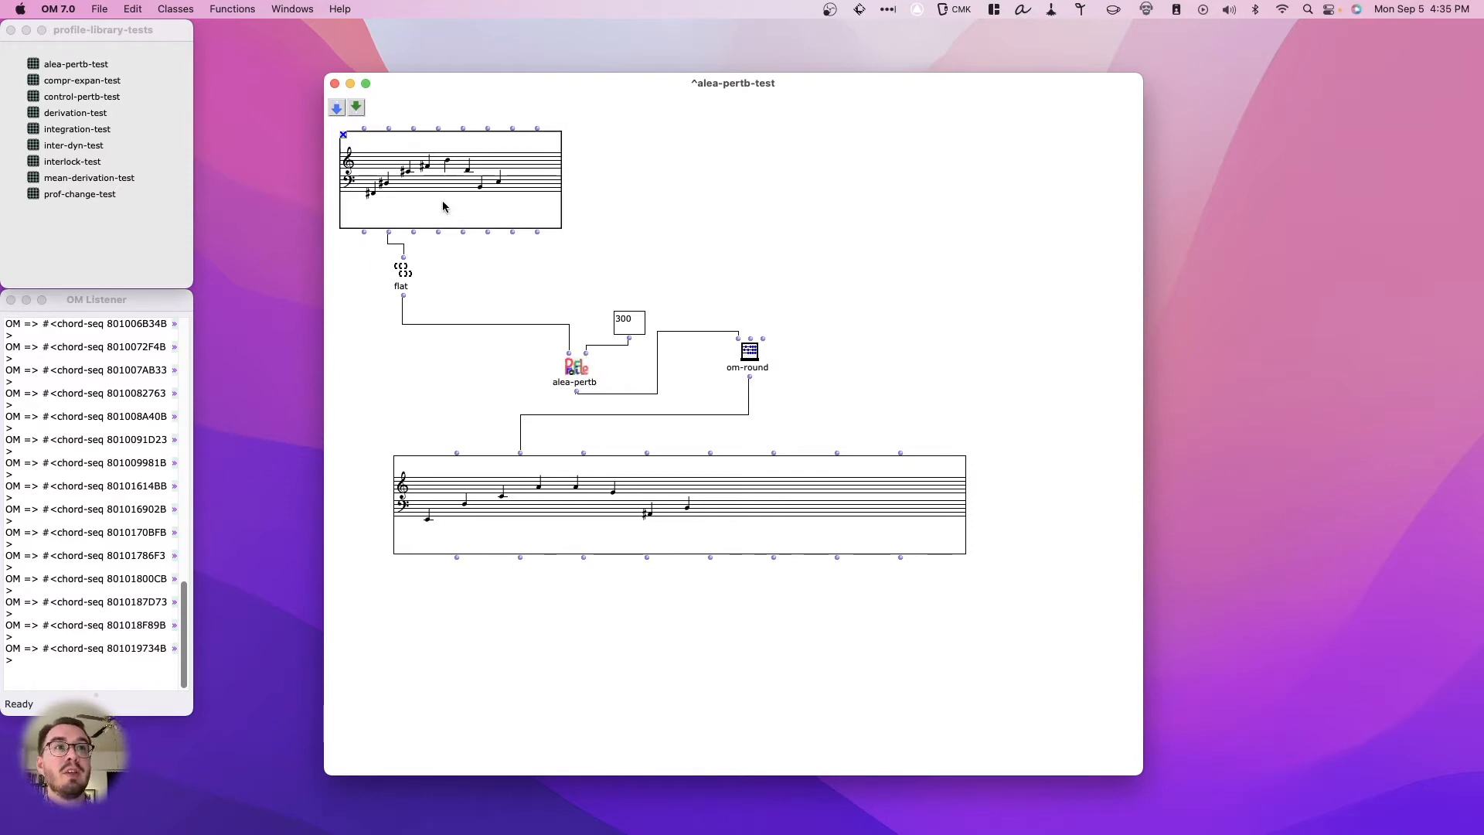
{"action": "left_click_drag", "start_coordinate": [434, 199], "coordinate": [453, 205]}
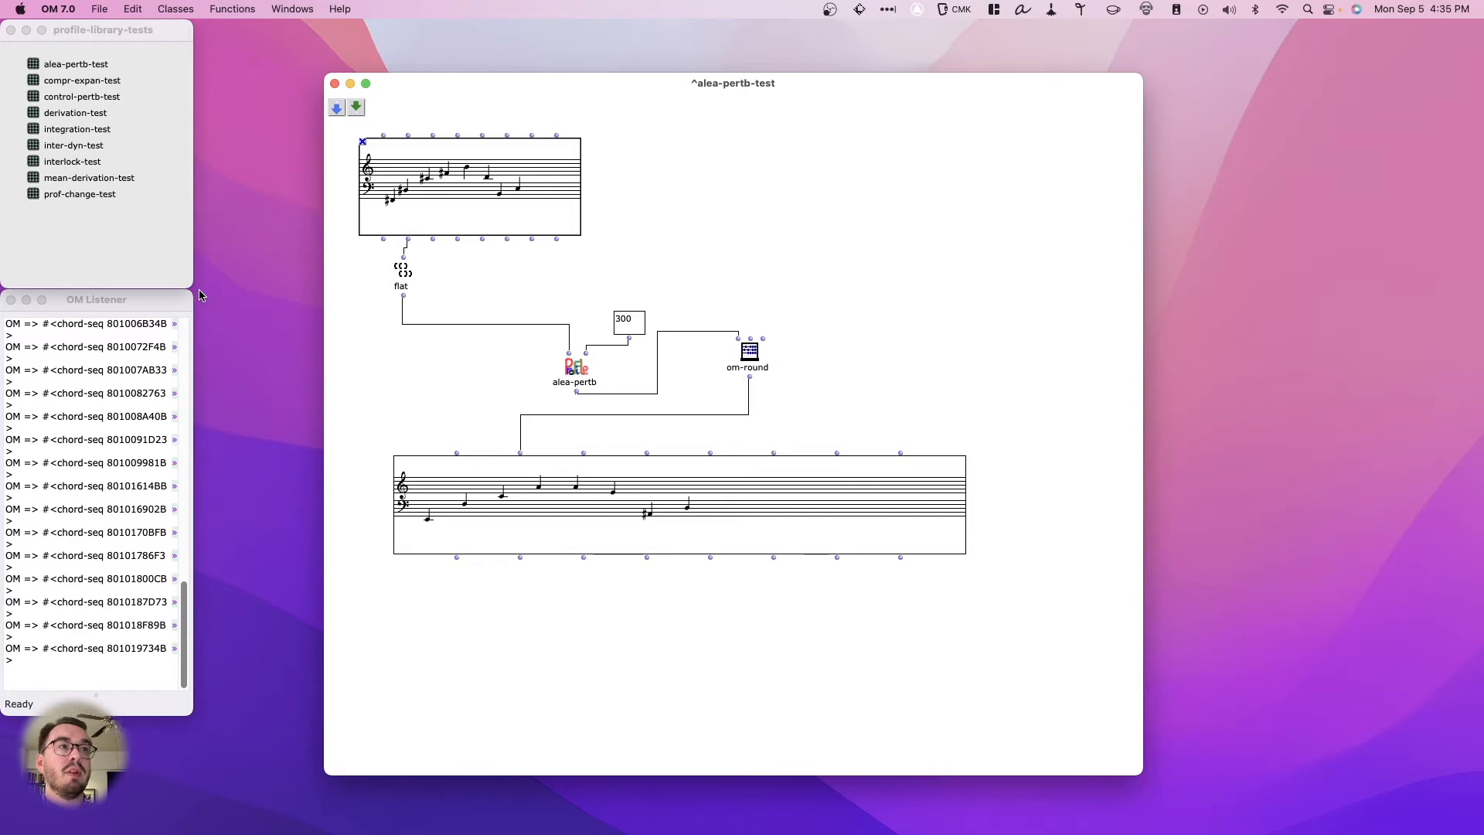
- Evaluate the source chord sequence's pitch output and the flat box to compare the nested and flattened lists in the OM Listener
{"action": "left_click", "coordinate": [173, 298]}
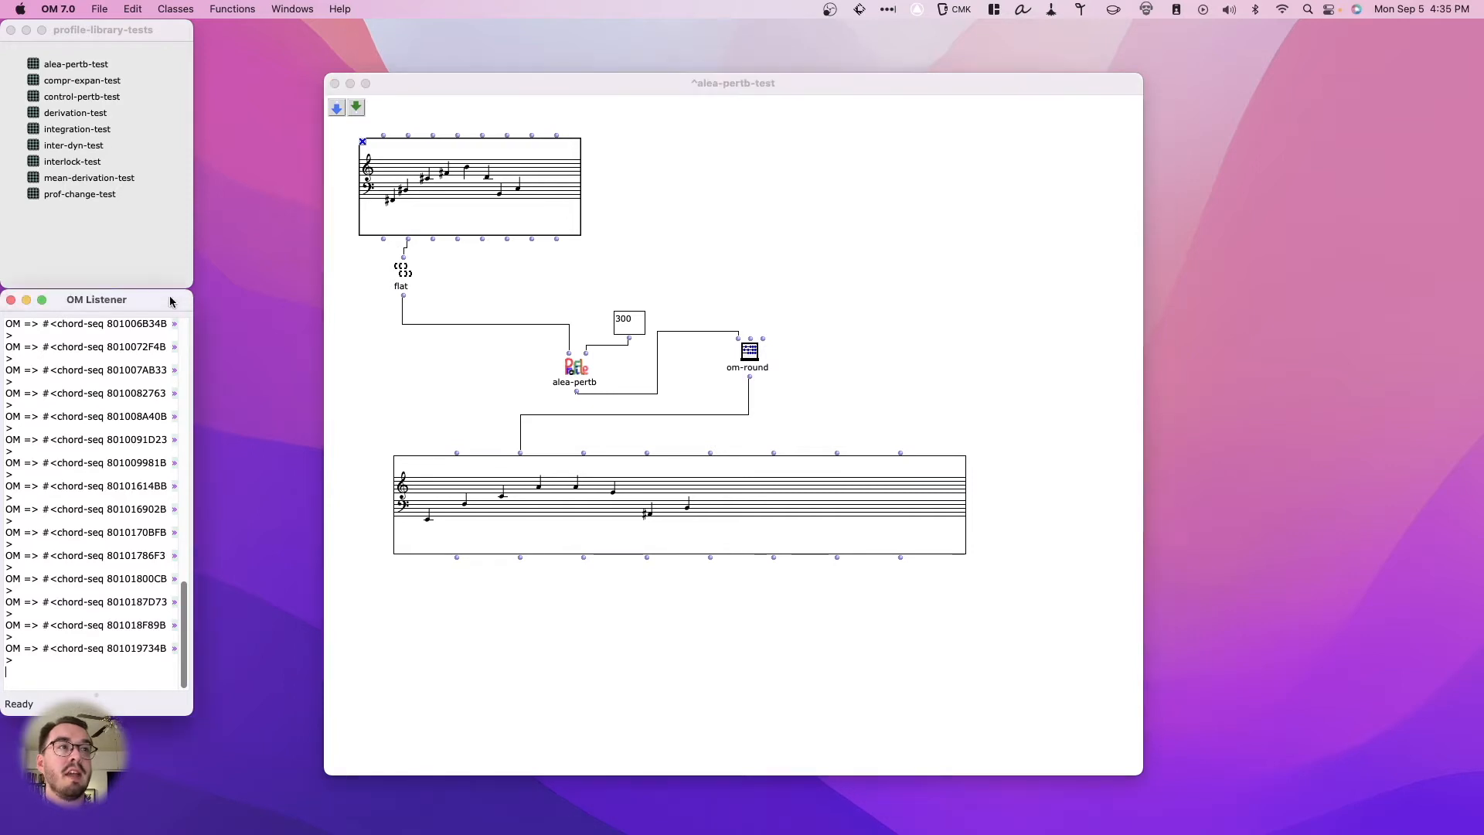
{"action": "left_click", "coordinate": [408, 240], "text": "super"}
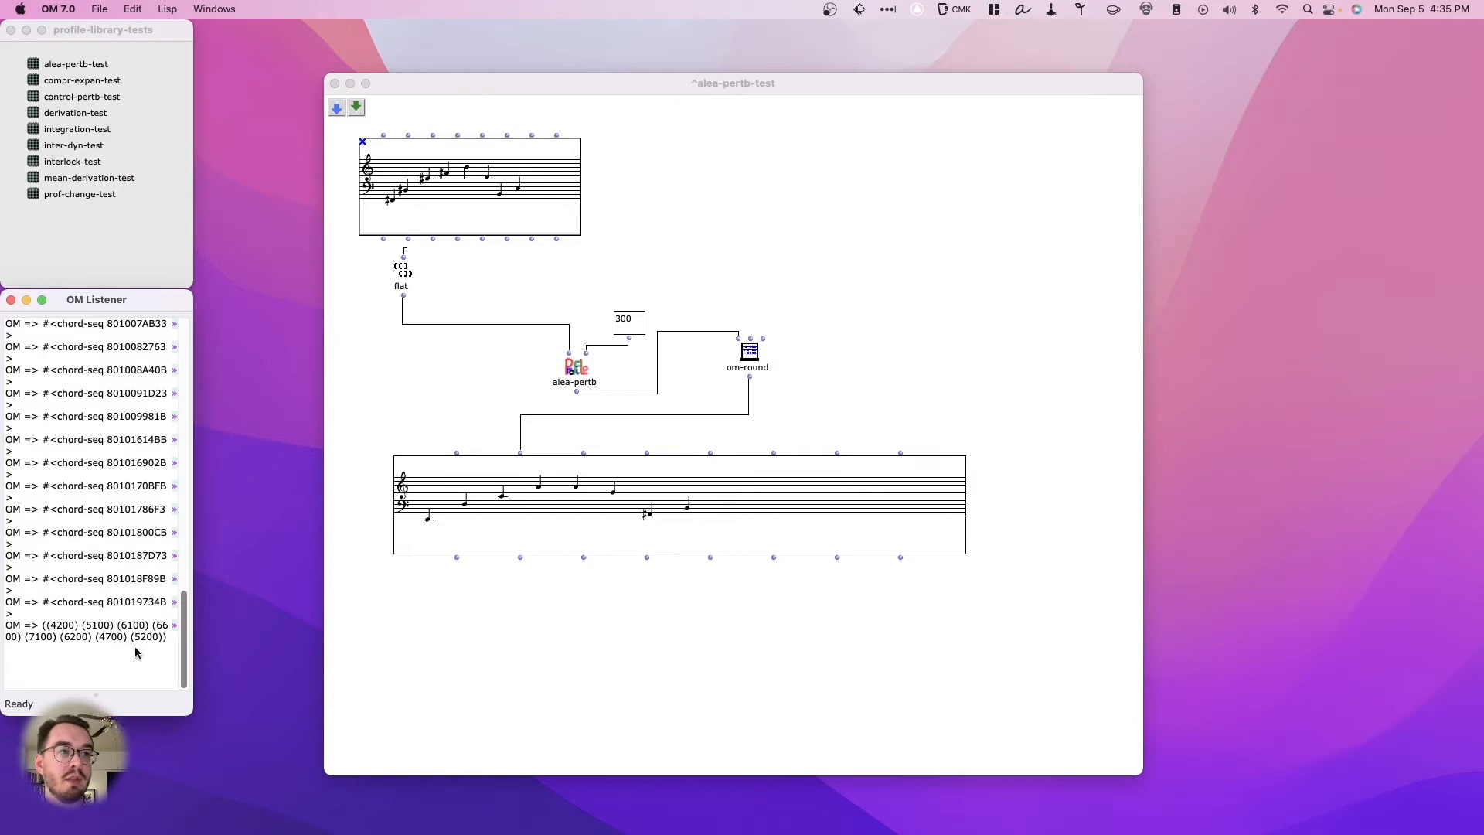
{"action": "left_click", "coordinate": [415, 396]}
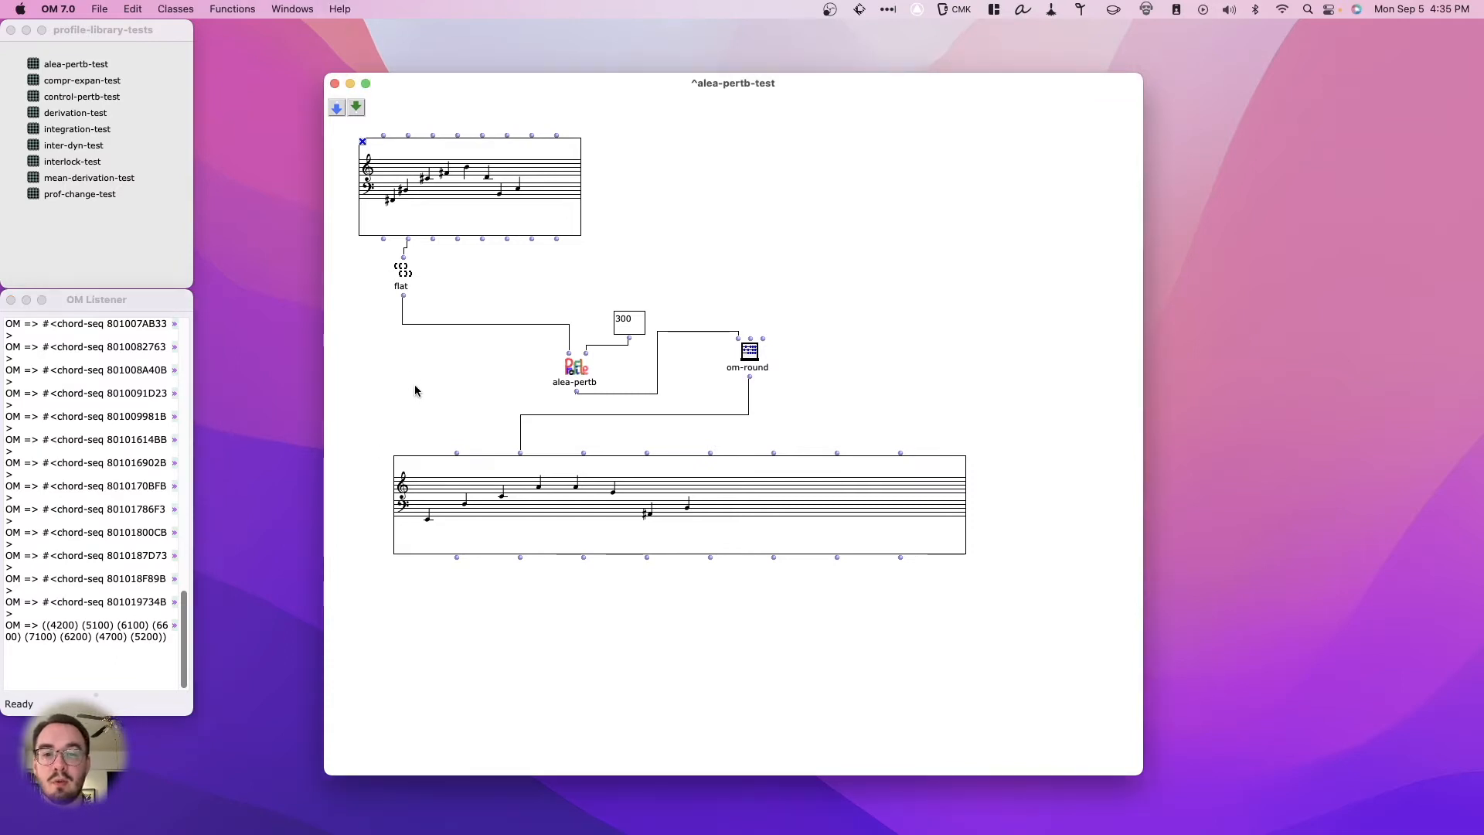
{"action": "left_click", "coordinate": [402, 271]}
{"action": "key", "text": "v"}
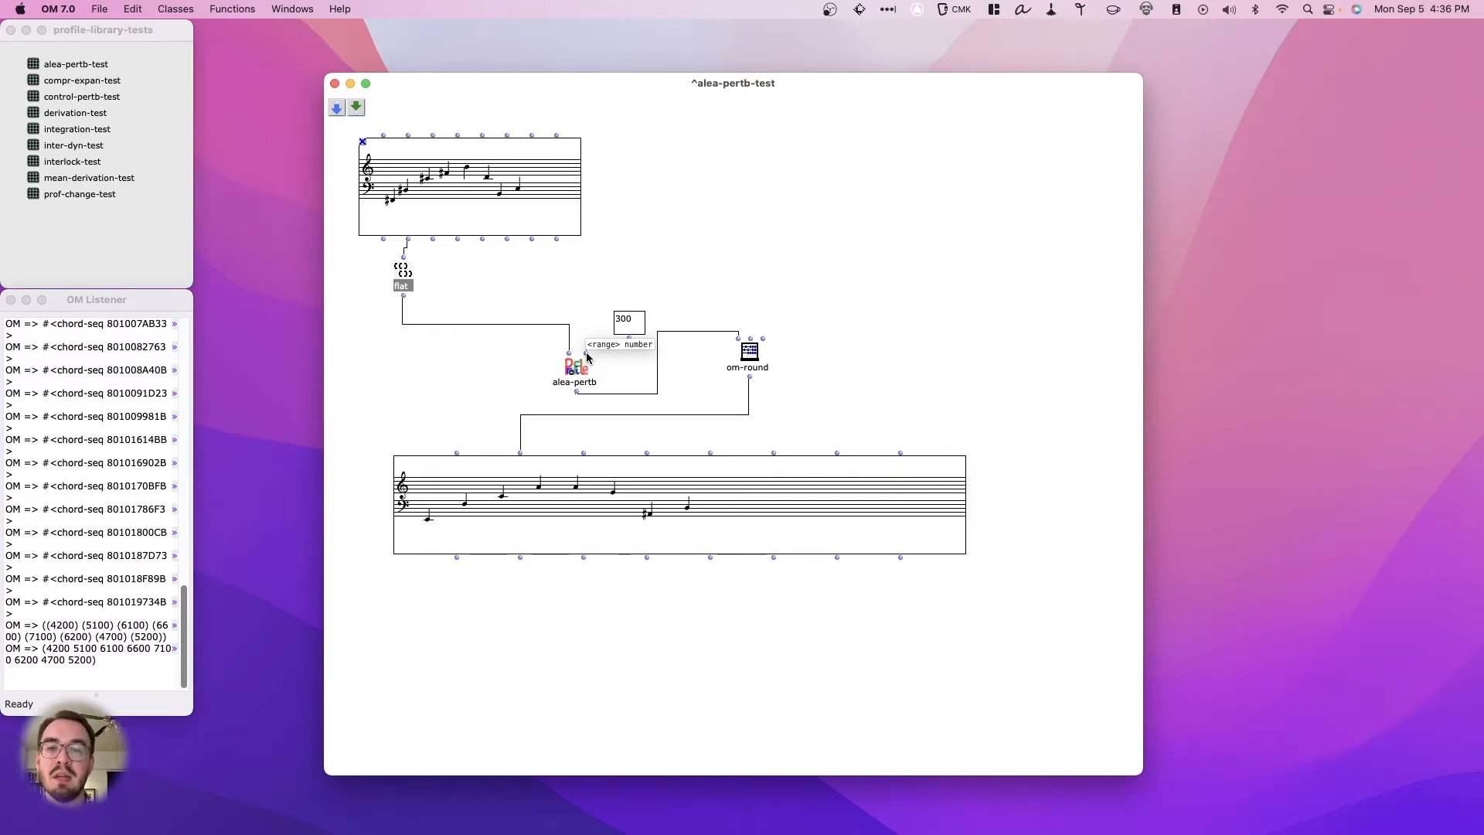
- Evaluate the resulting chord sequence repeatedly to generate new random perturbations of the source melody with a range of 300
{"action": "left_click", "coordinate": [603, 476]}
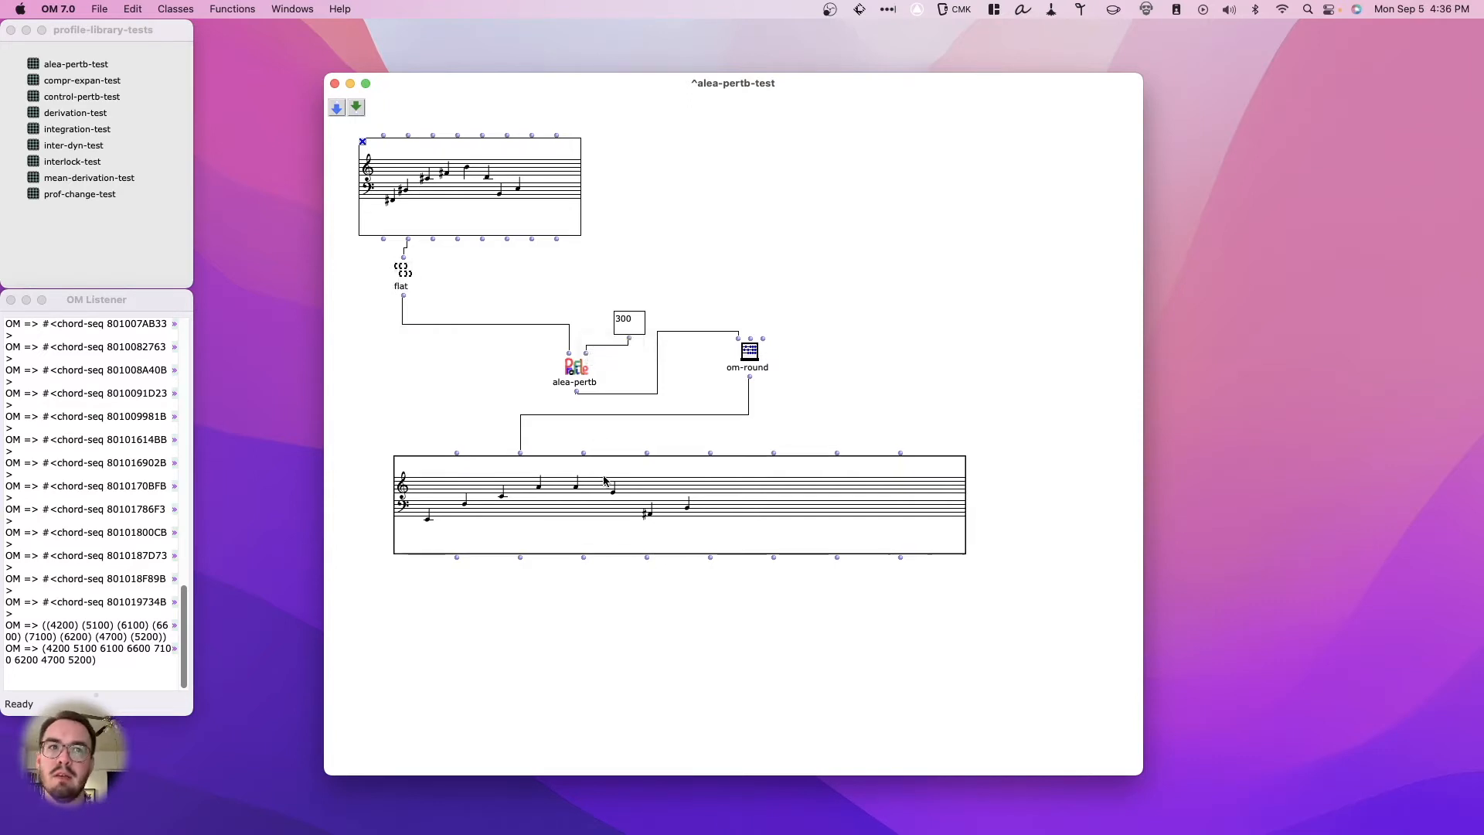
{"action": "key", "text": "v"}
{"action": "key", "text": "v"}
{"action": "key", "text": "v"}
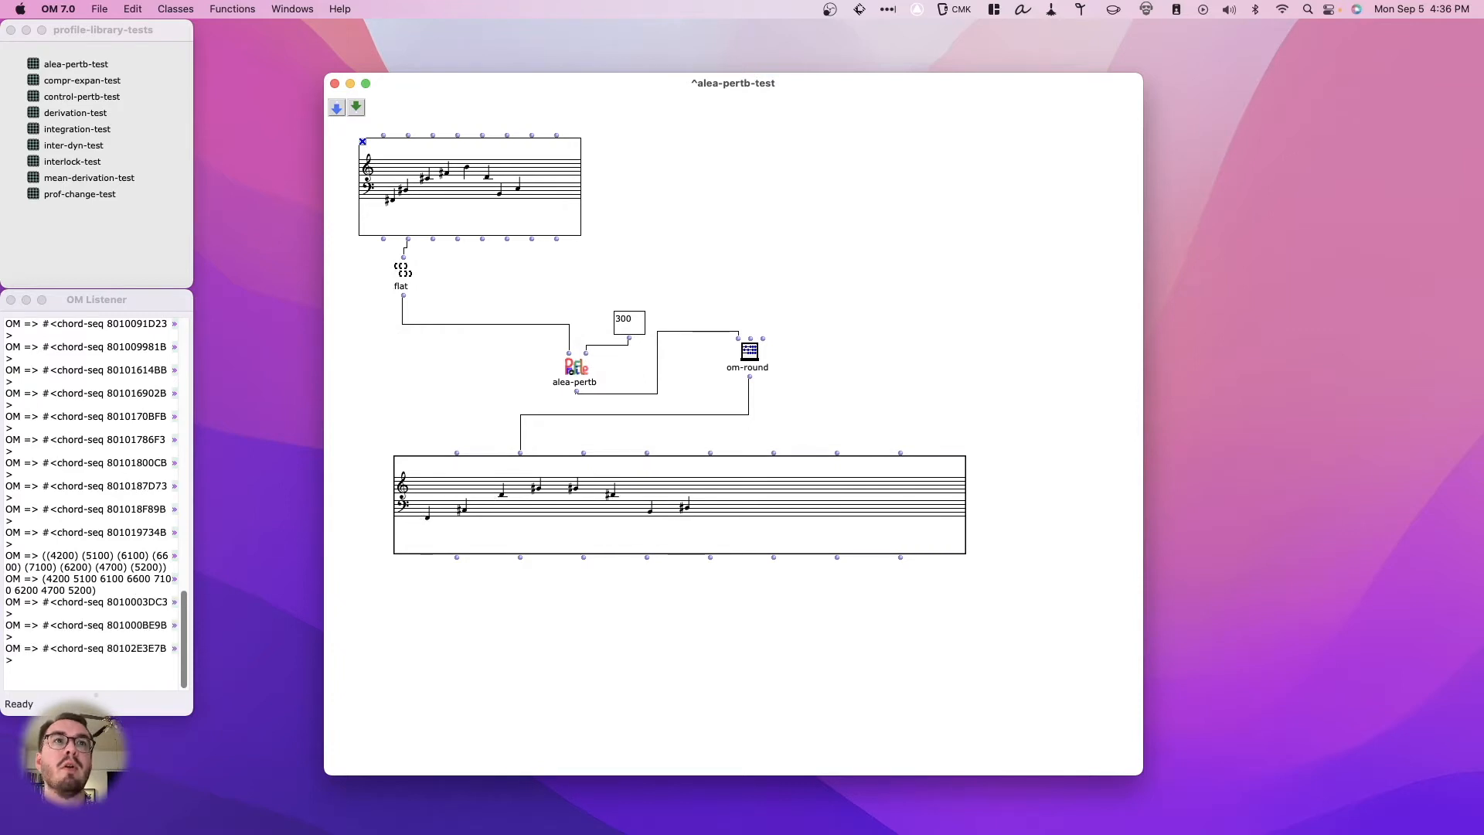
{"action": "key", "text": "v"}
{"action": "key", "text": "v"}
{"action": "key", "text": "v"}
{"action": "key", "text": "v"}
{"action": "key", "text": "v"}
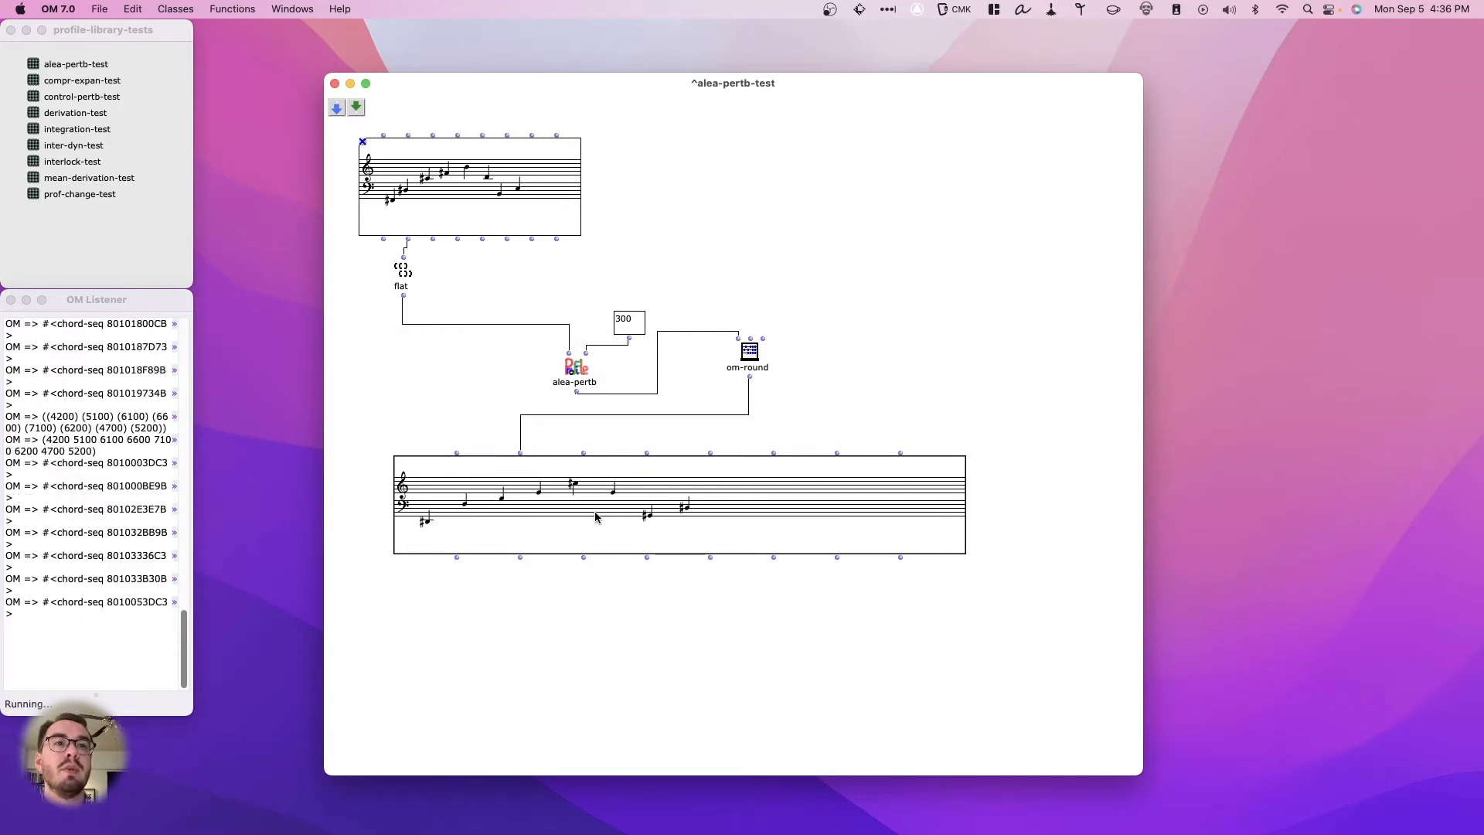
- Keep re-evaluating the rounded alea-pertb result to produce a long series of further random variants of the melody
{"action": "key", "text": "v"}
{"action": "key", "text": "v"}
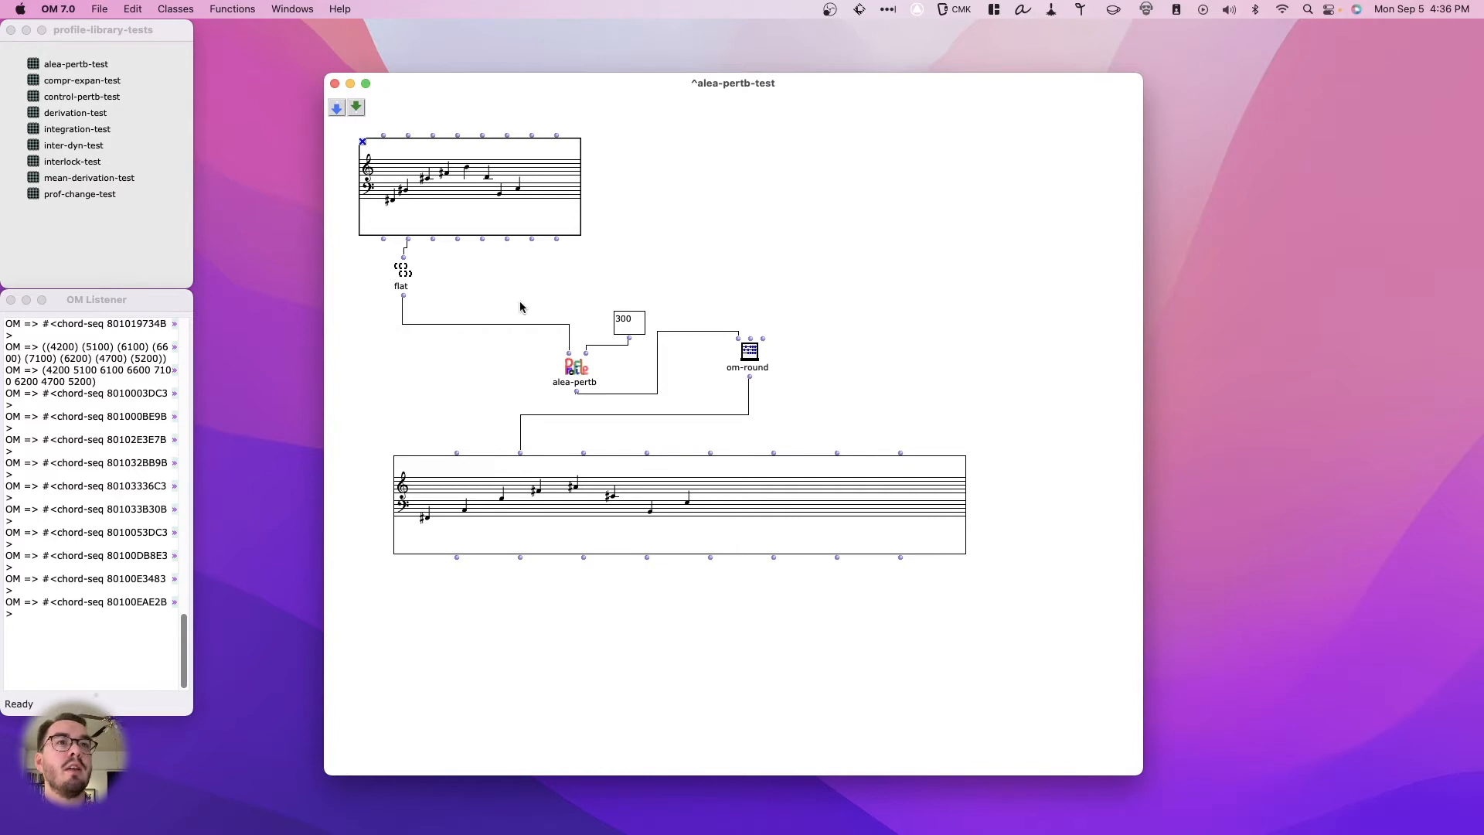
{"action": "key", "text": "v"}
{"action": "key", "text": "v"}
{"action": "key", "text": "v"}
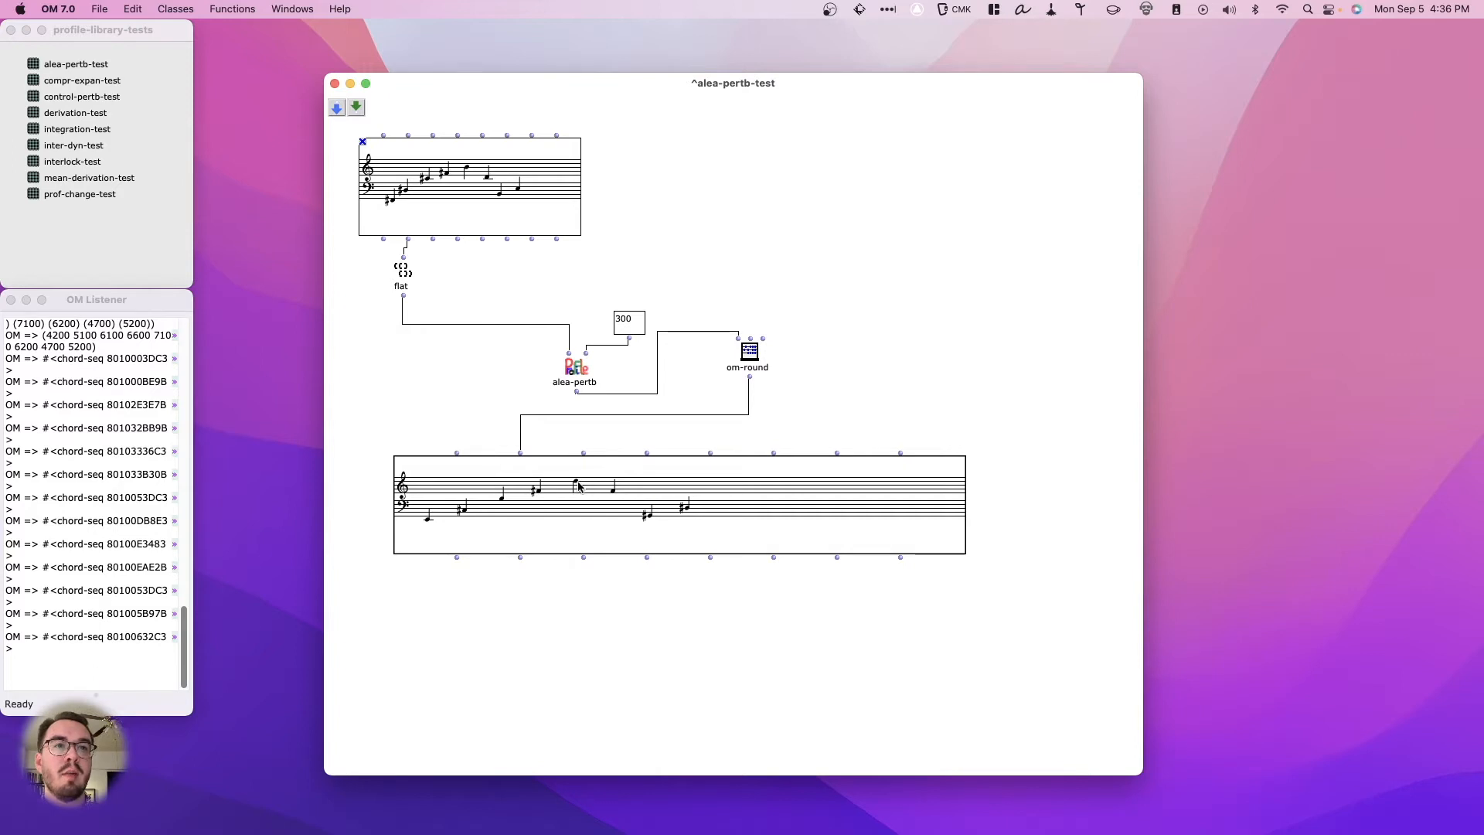
{"action": "key", "text": "v"}
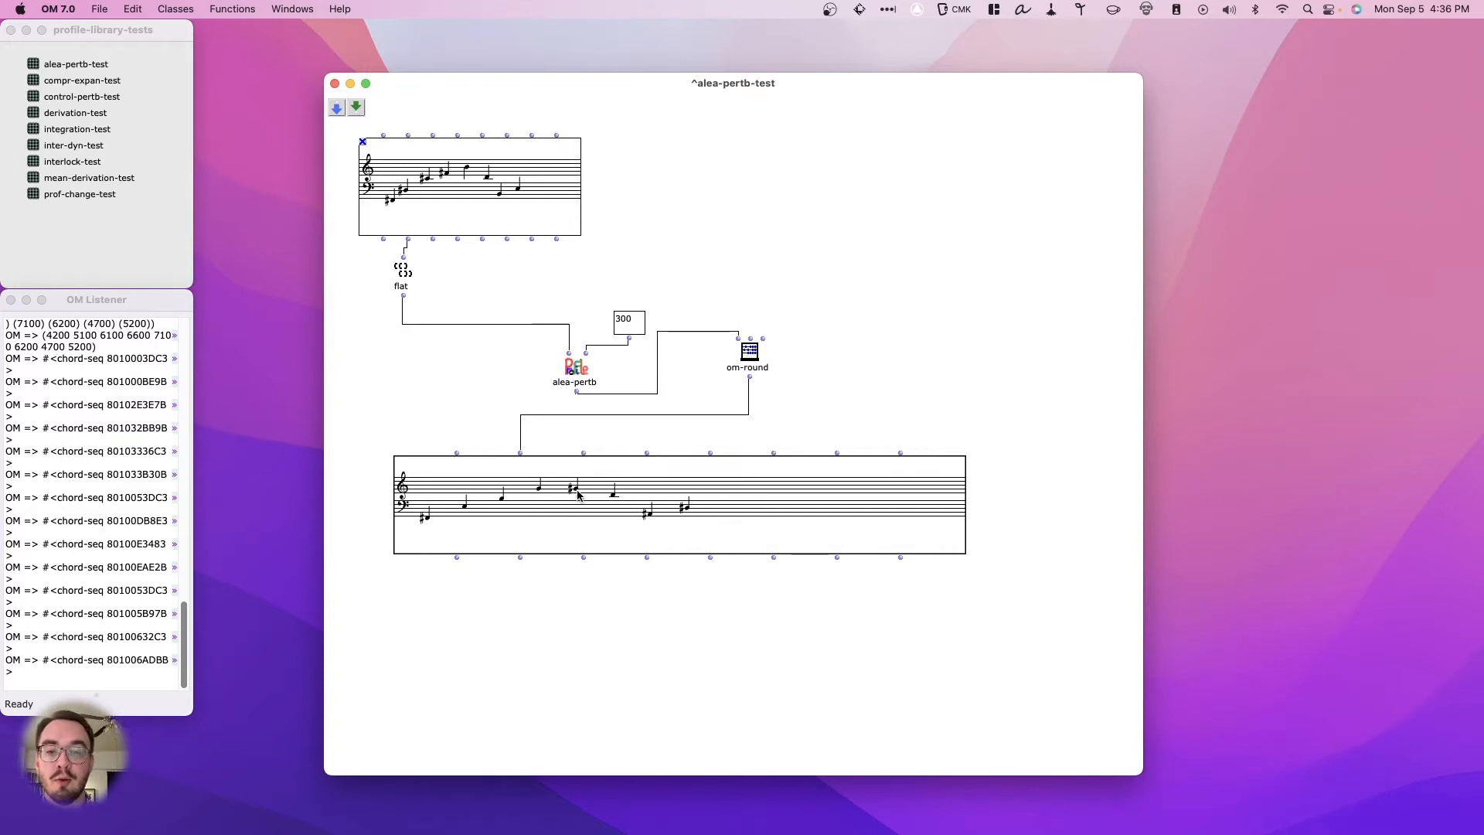
{"action": "key", "text": "v"}
{"action": "key", "text": "v"}
{"action": "key", "text": "v"}
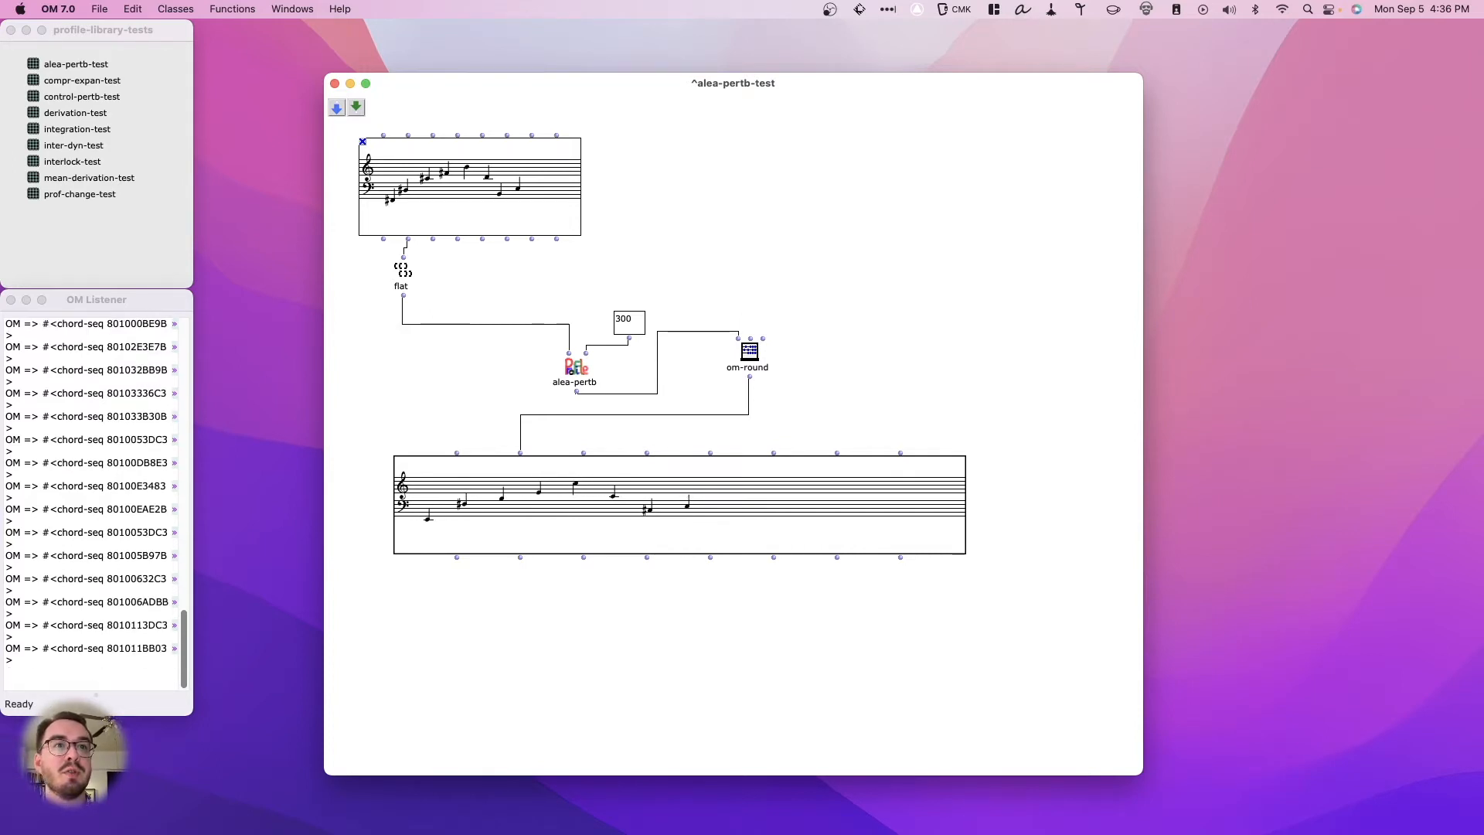
{"action": "key", "text": "v"}
{"action": "key", "text": "v"}
{"action": "key", "text": "v"}
{"action": "key", "text": "v"}
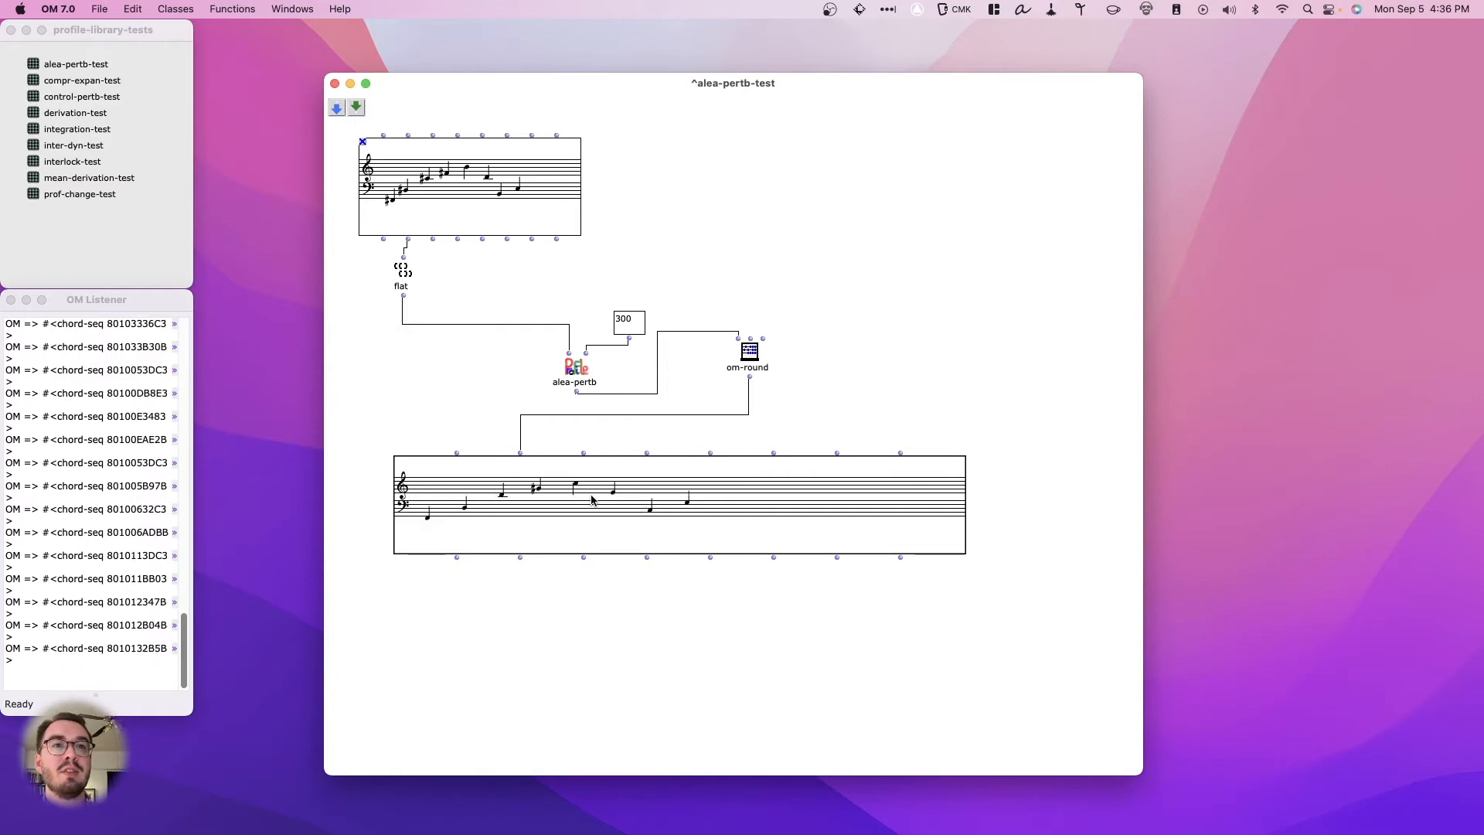
{"action": "key", "text": "v"}
{"action": "key", "text": "v"}
{"action": "key", "text": "v"}
{"action": "key", "text": "v"}
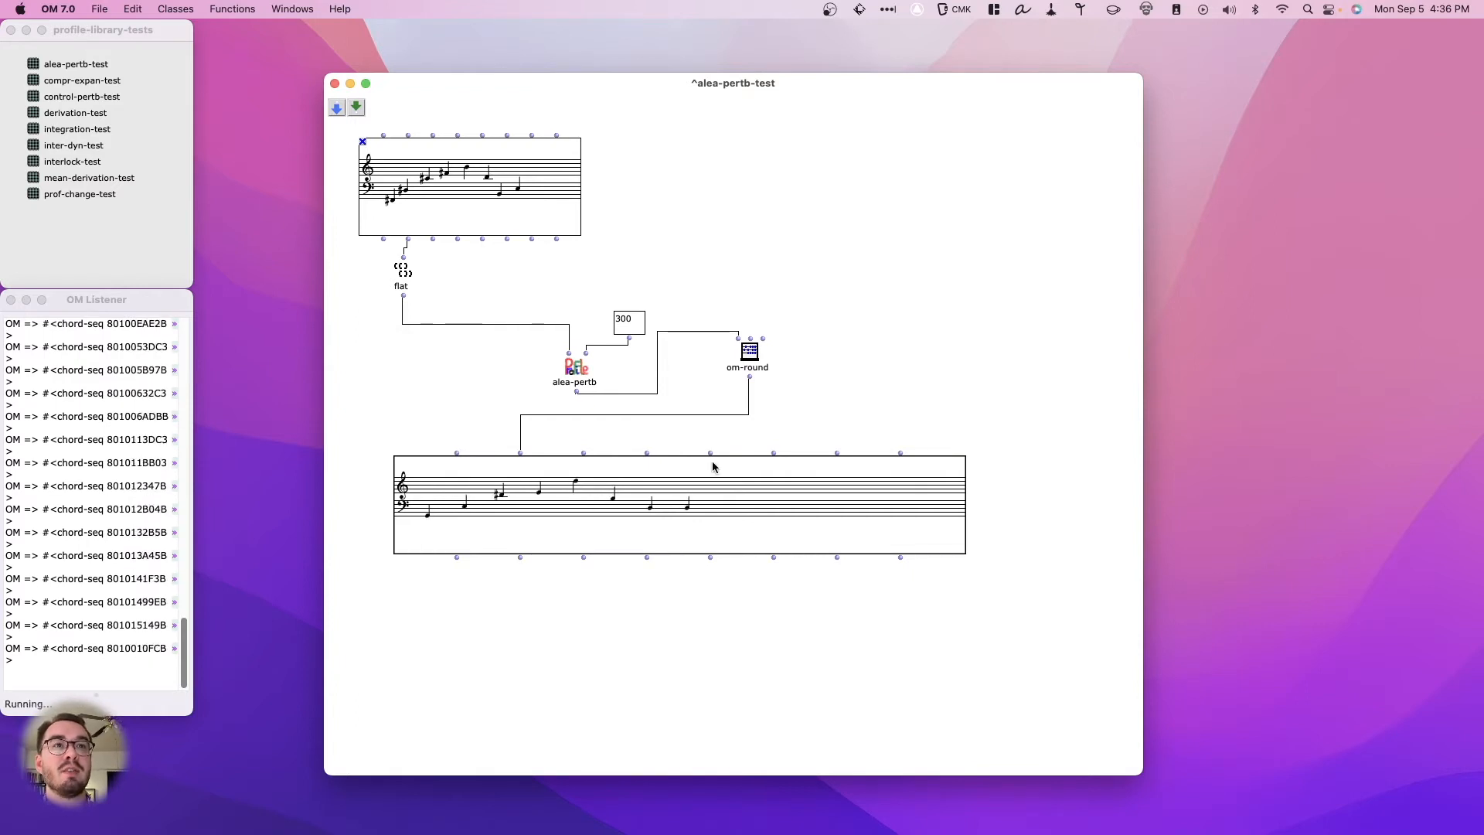
- Connect alea-pertb's output directly to the result chord sequence's pitch input, bypassing om-round, and evaluate the sequence
{"action": "left_click", "coordinate": [755, 354]}
{"action": "mouse_move", "coordinate": [752, 339]}
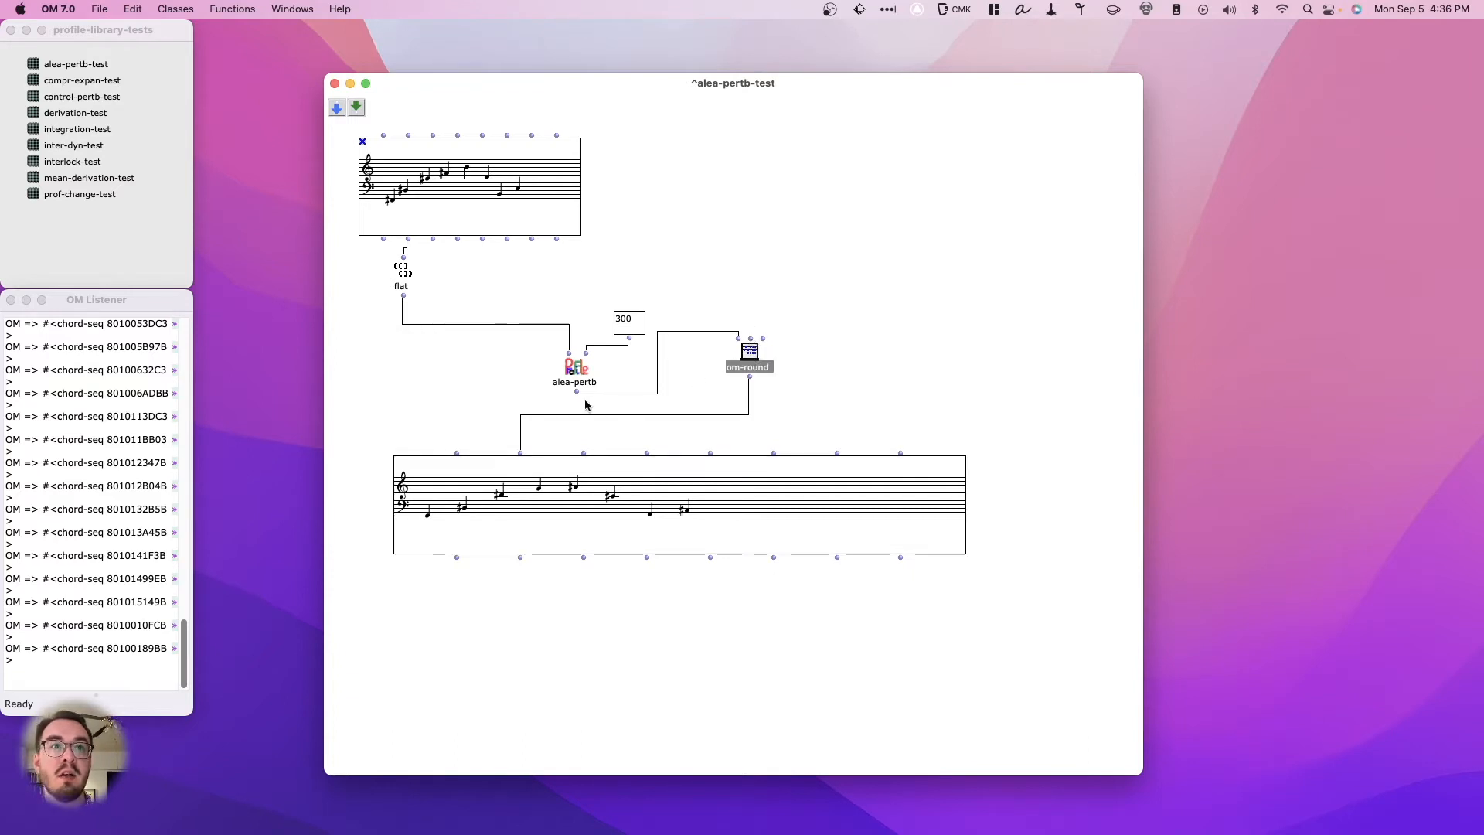
{"action": "left_click_drag", "start_coordinate": [577, 395], "coordinate": [521, 454]}
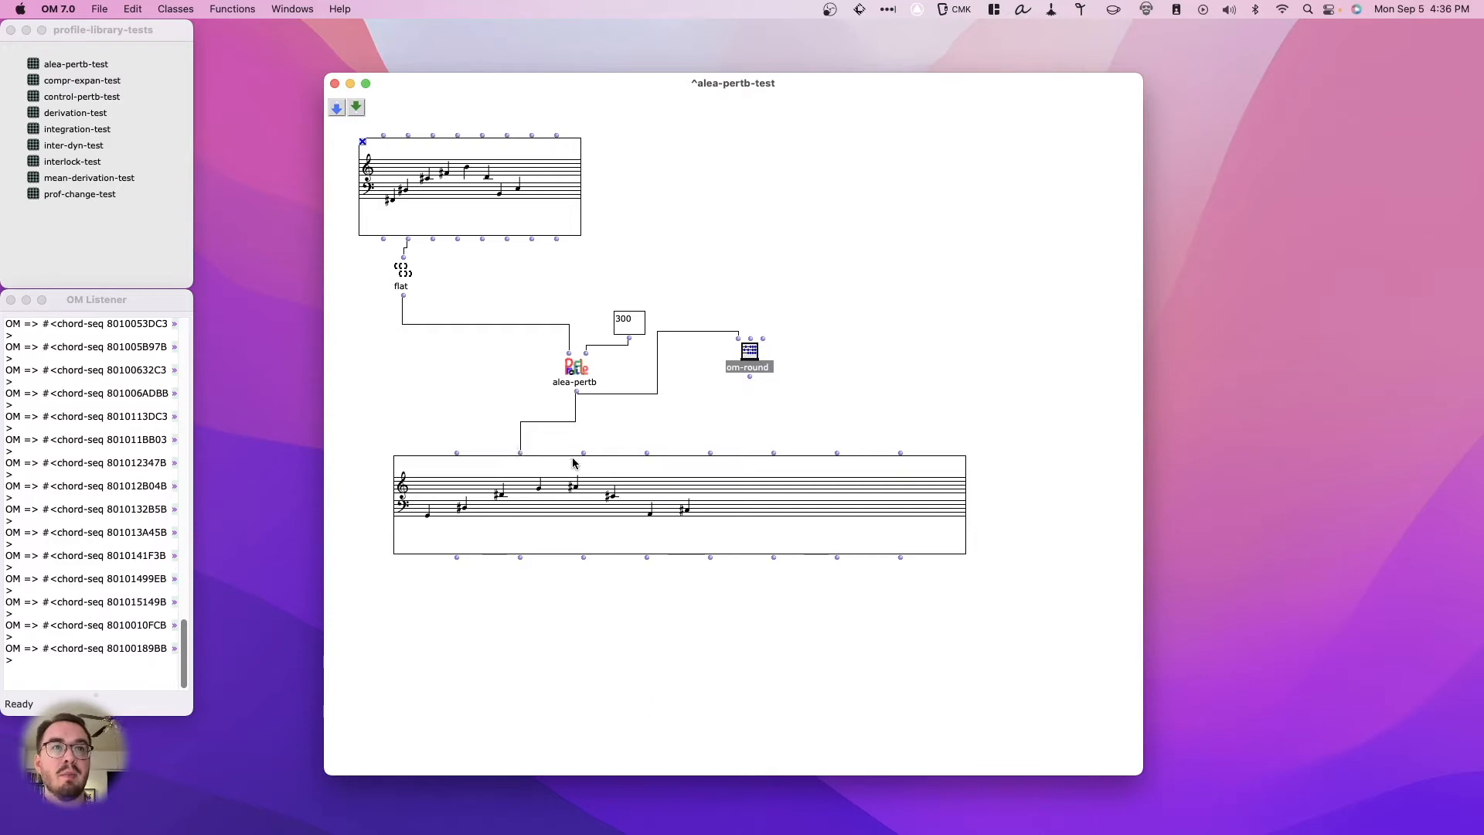
{"action": "left_click", "coordinate": [562, 530]}
{"action": "key", "text": "v"}
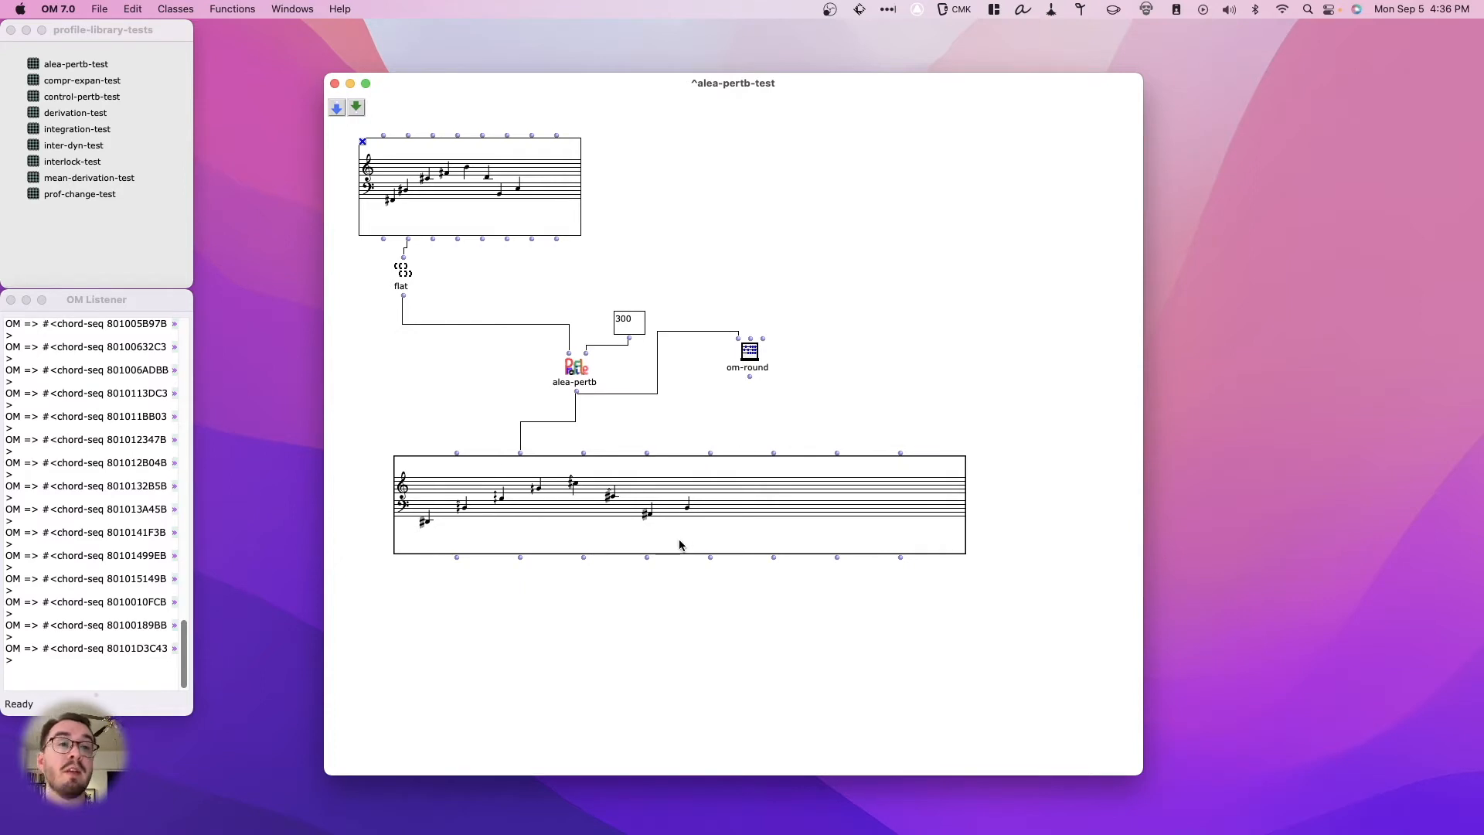
- Re-evaluate the result chord sequence repeatedly to generate unrounded random perturbations of the melody
{"action": "key", "text": "v"}
{"action": "key", "text": "v"}
{"action": "key", "text": "v"}
{"action": "key", "text": "v"}
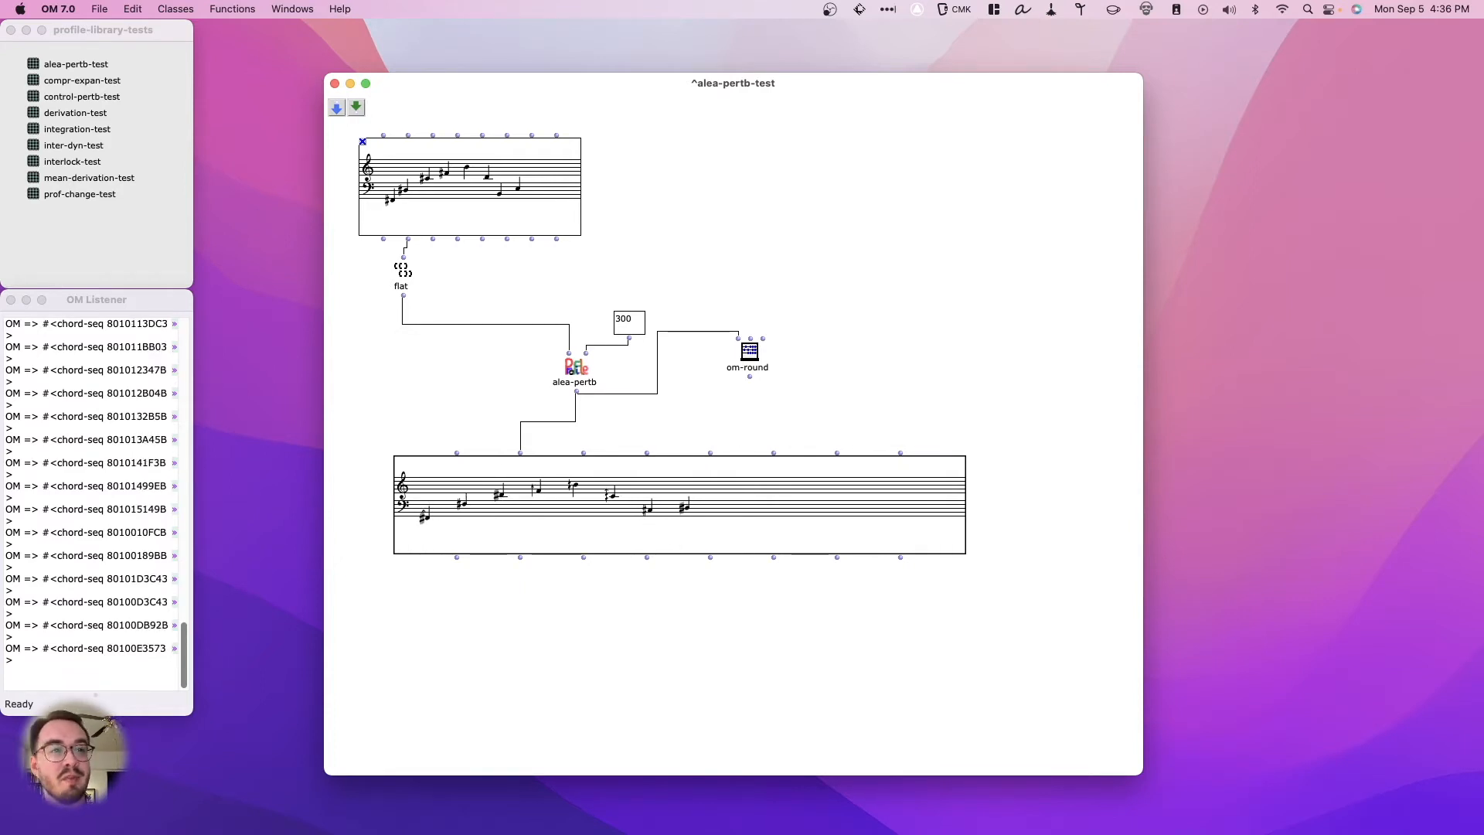
{"action": "key", "text": "v"}
{"action": "key", "text": "v"}
{"action": "key", "text": "v"}
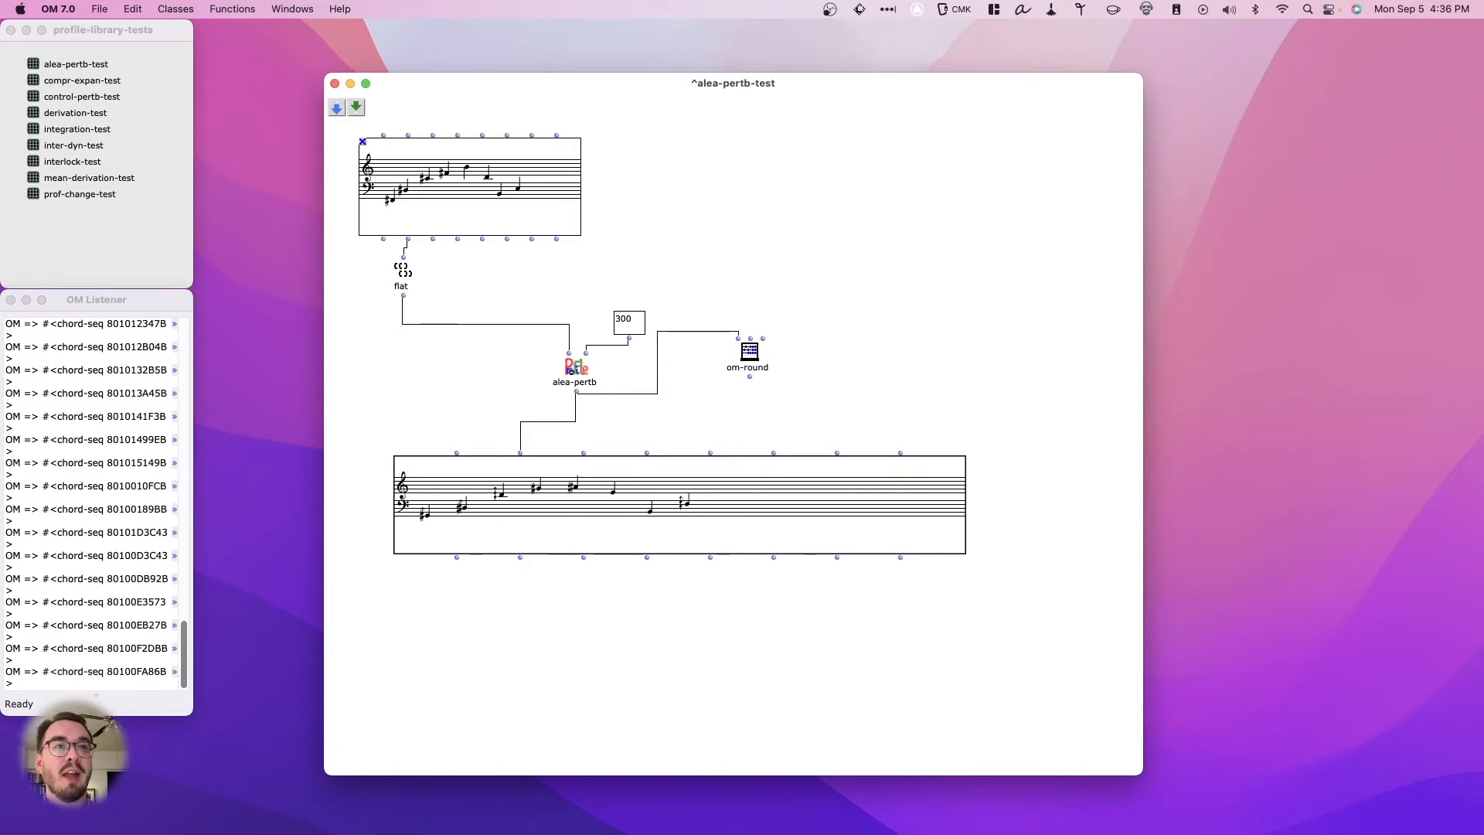
{"action": "key", "text": "v"}
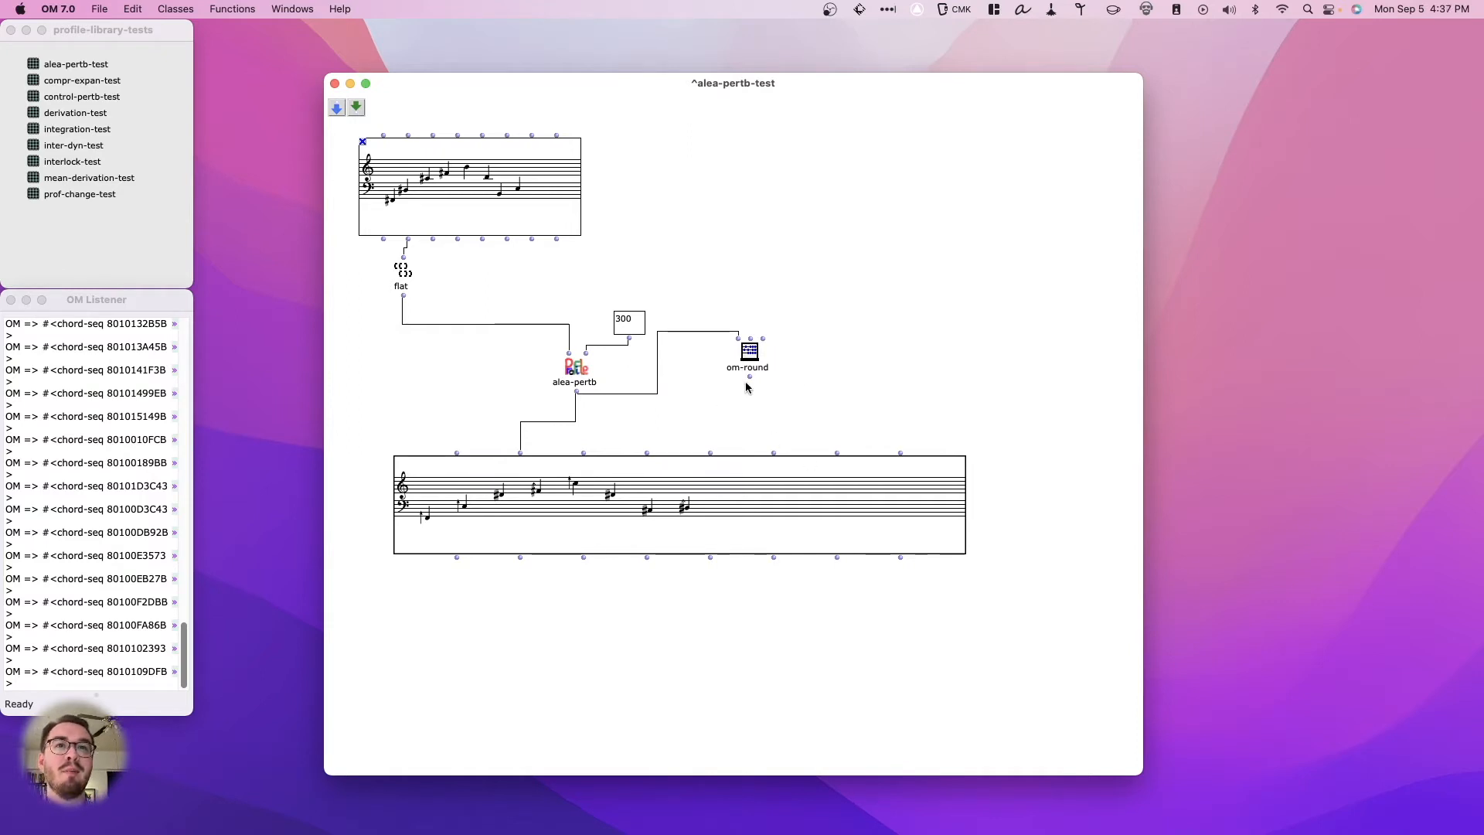
- Reconnect om-round's output to the result chord sequence's pitch input, then shift that sequence slightly up and left and evaluate it
{"action": "left_click_drag", "start_coordinate": [749, 378], "coordinate": [521, 454]}
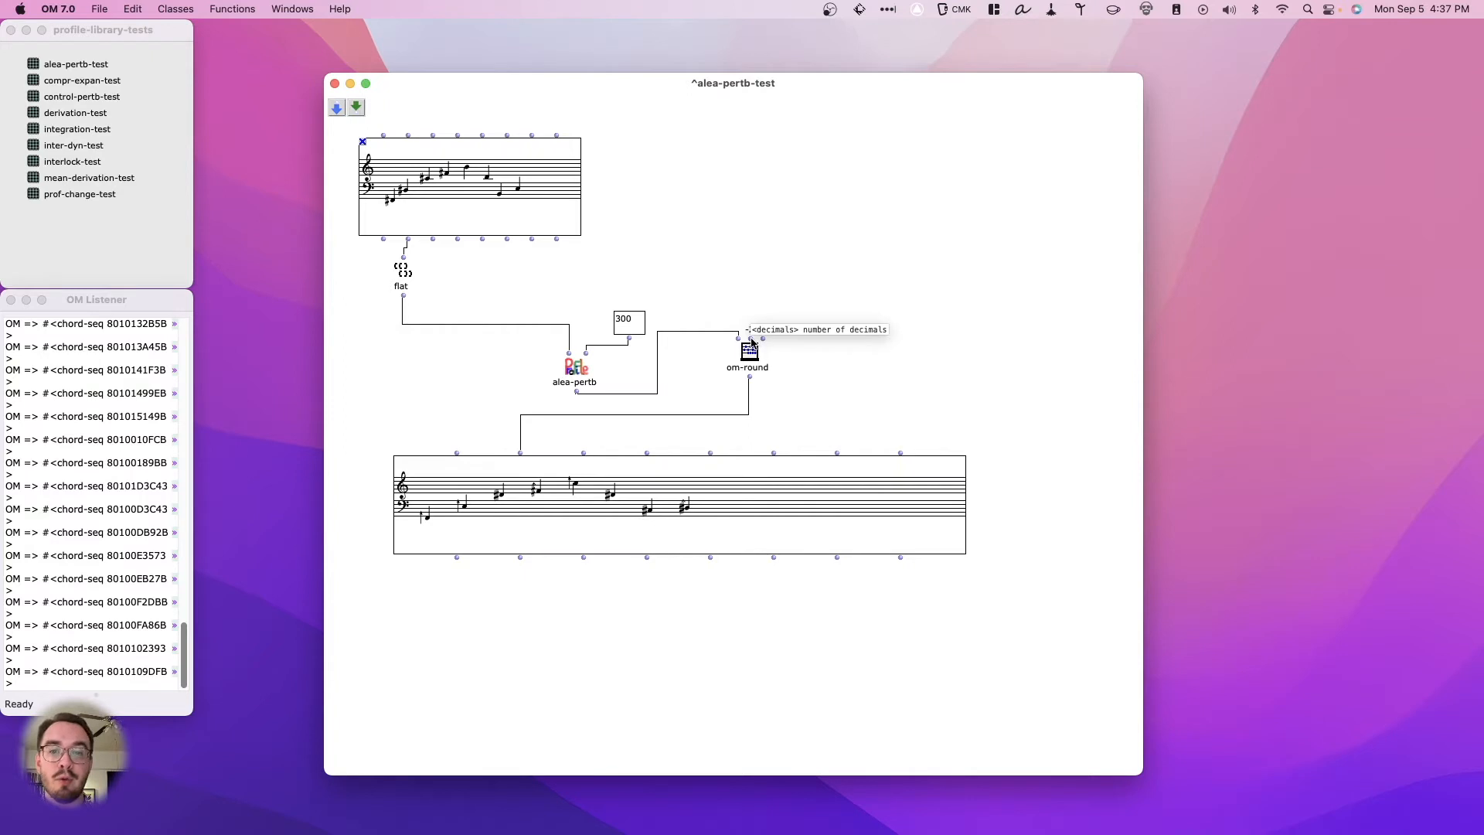
{"action": "mouse_move", "coordinate": [668, 522]}
{"action": "left_mouse_down"}
{"action": "mouse_move", "coordinate": [628, 511]}
{"action": "mouse_move", "coordinate": [648, 506]}
{"action": "left_mouse_up"}
{"action": "key", "text": "v"}
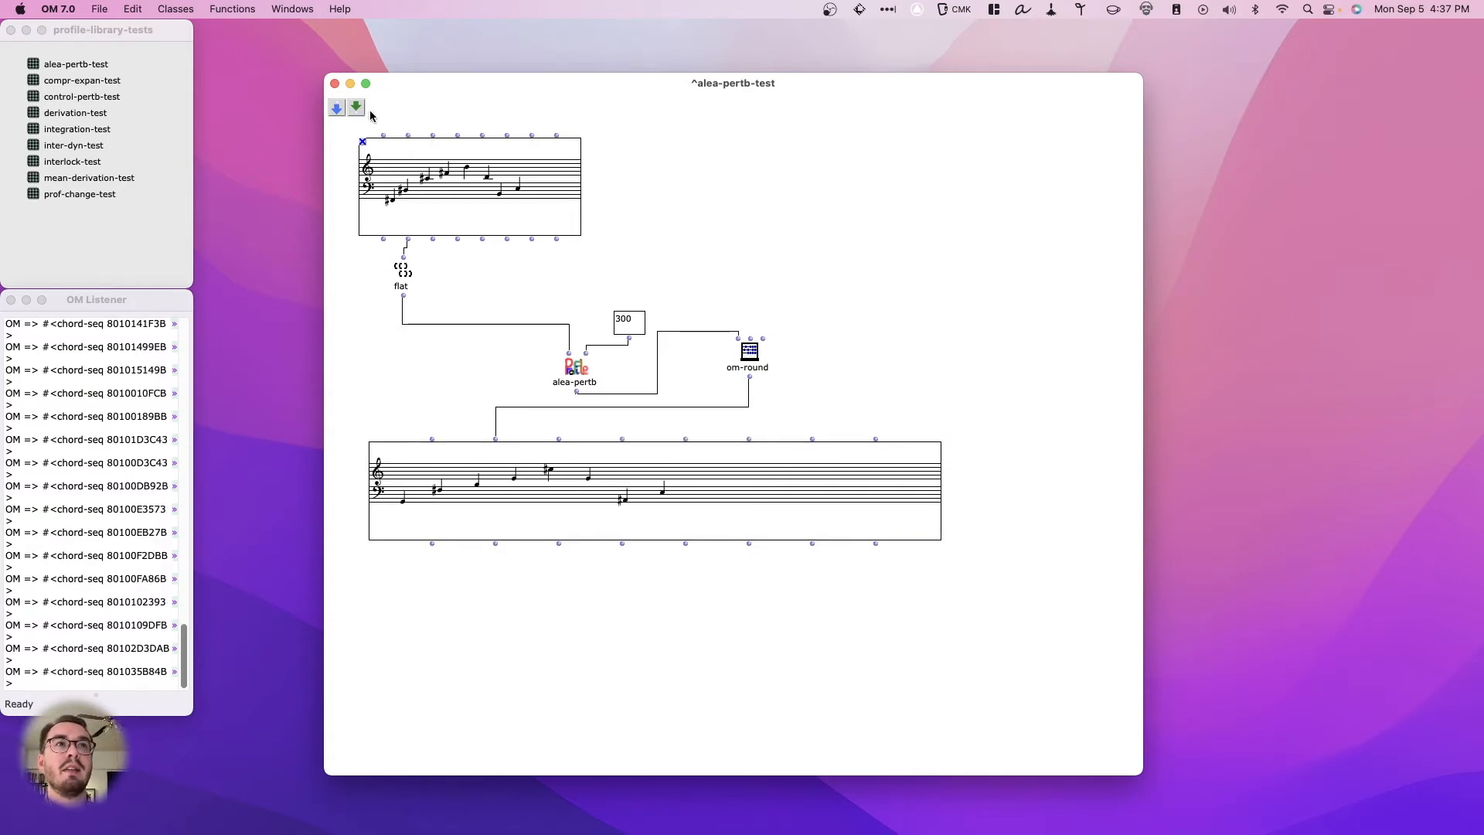
- Close the alea-pertb-test patch and open compr-expan-test, repositioning and enlarging its window to show the whole patch
{"action": "left_click", "coordinate": [334, 82]}
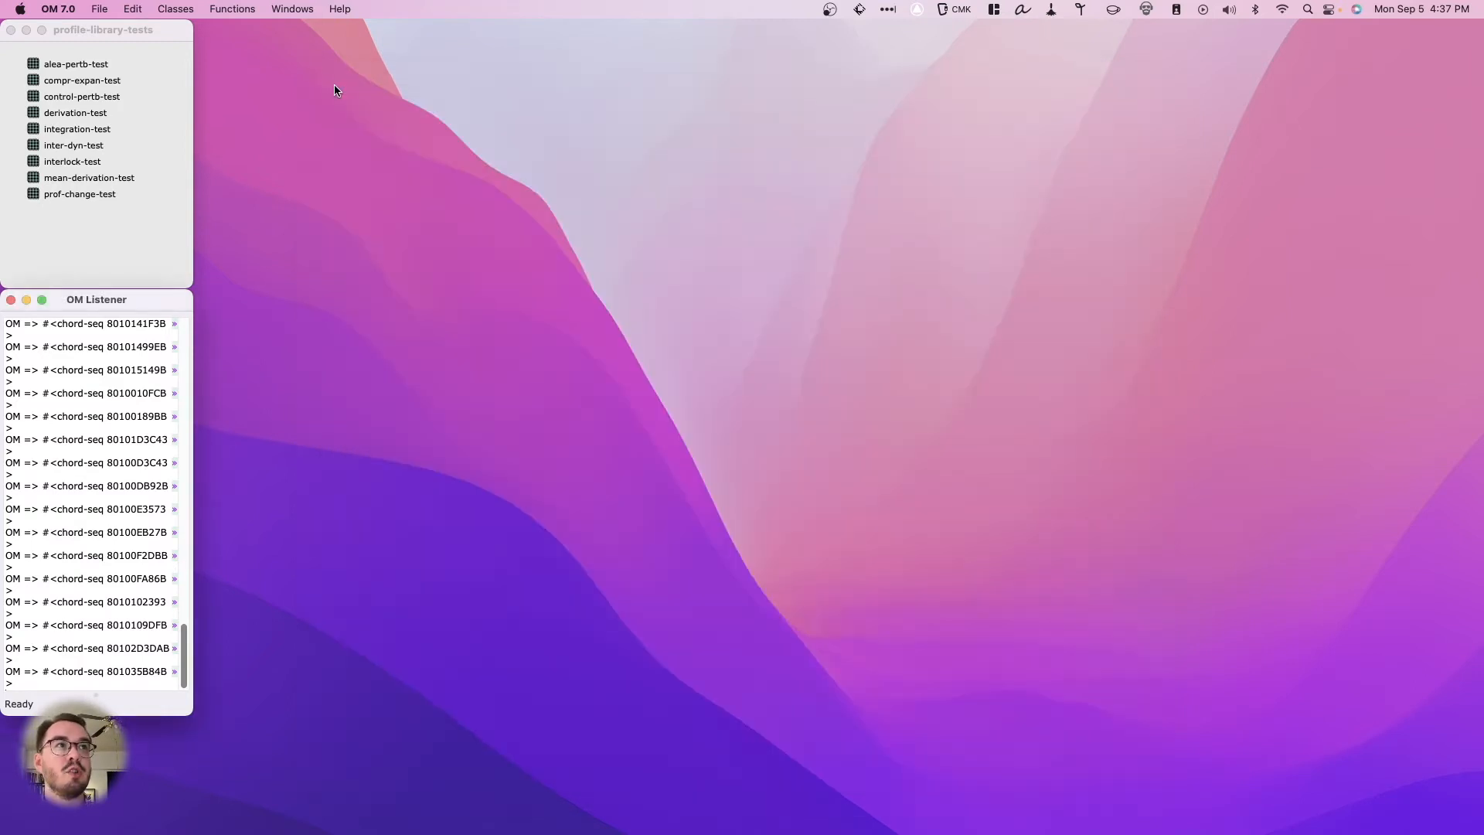
{"action": "double_click", "coordinate": [66, 81]}
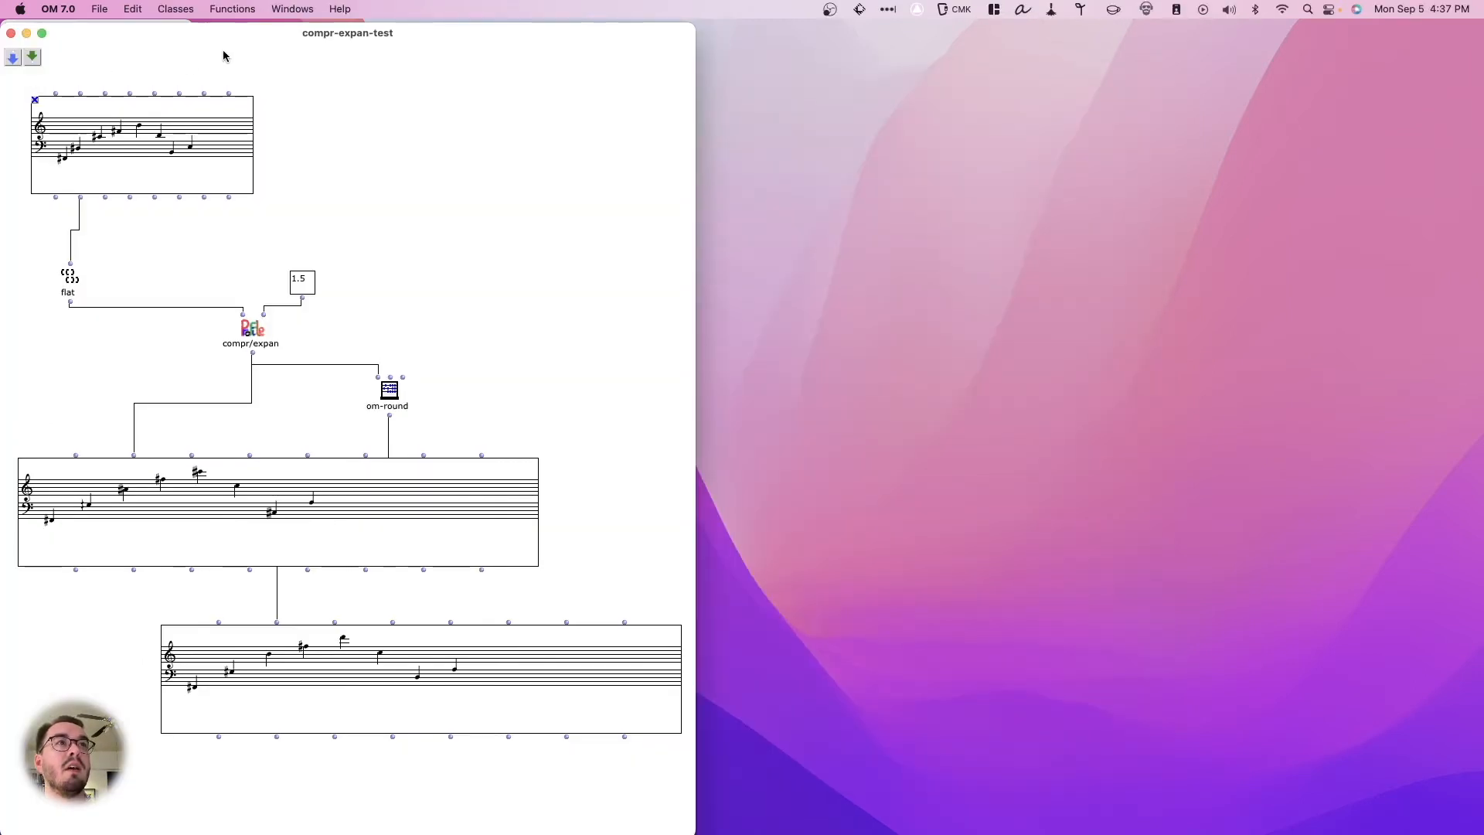
{"action": "left_click_drag", "start_coordinate": [228, 36], "coordinate": [452, 37]}
{"action": "left_click_drag", "start_coordinate": [922, 27], "coordinate": [968, 171]}
{"action": "left_click_drag", "start_coordinate": [879, 179], "coordinate": [865, 45]}
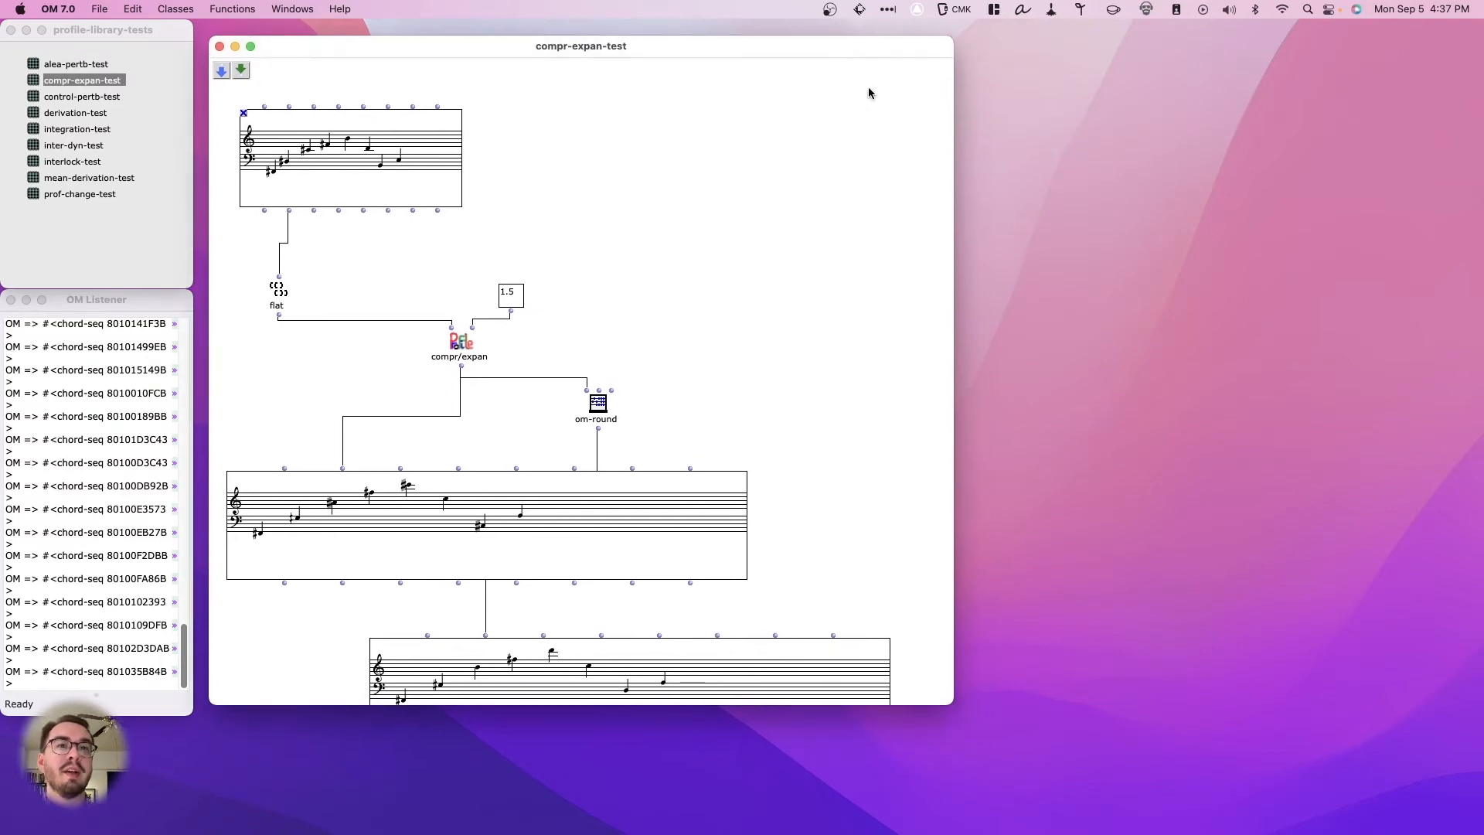
{"action": "left_click_drag", "start_coordinate": [955, 698], "coordinate": [1004, 764]}
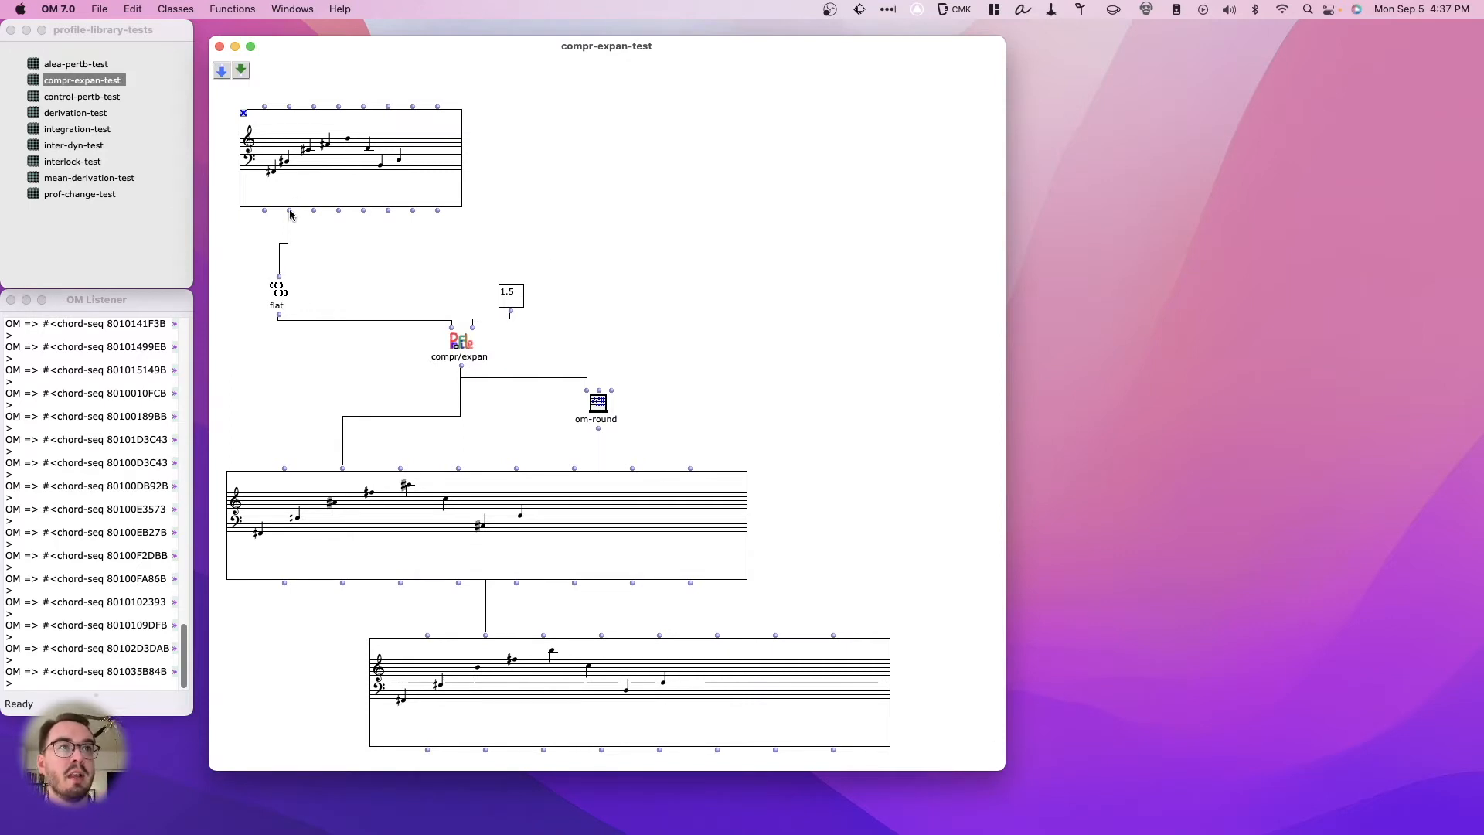
- Evaluate the flat box, inspect compr/expan's value input, and evaluate its directly connected chord sequence with the factor 1.5
{"action": "left_click", "coordinate": [279, 299]}
{"action": "key", "text": "v"}
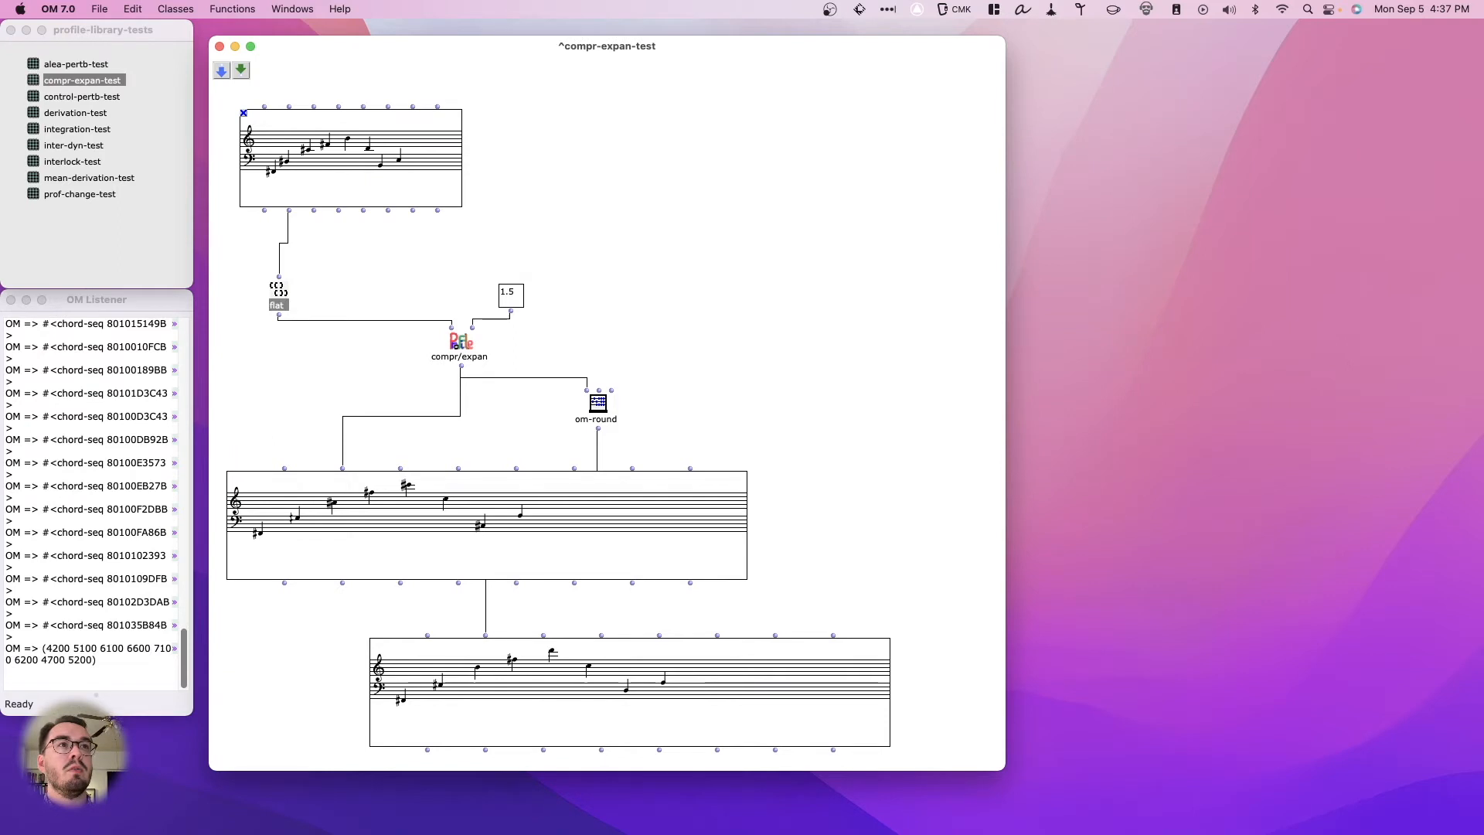
{"action": "left_click", "coordinate": [461, 341]}
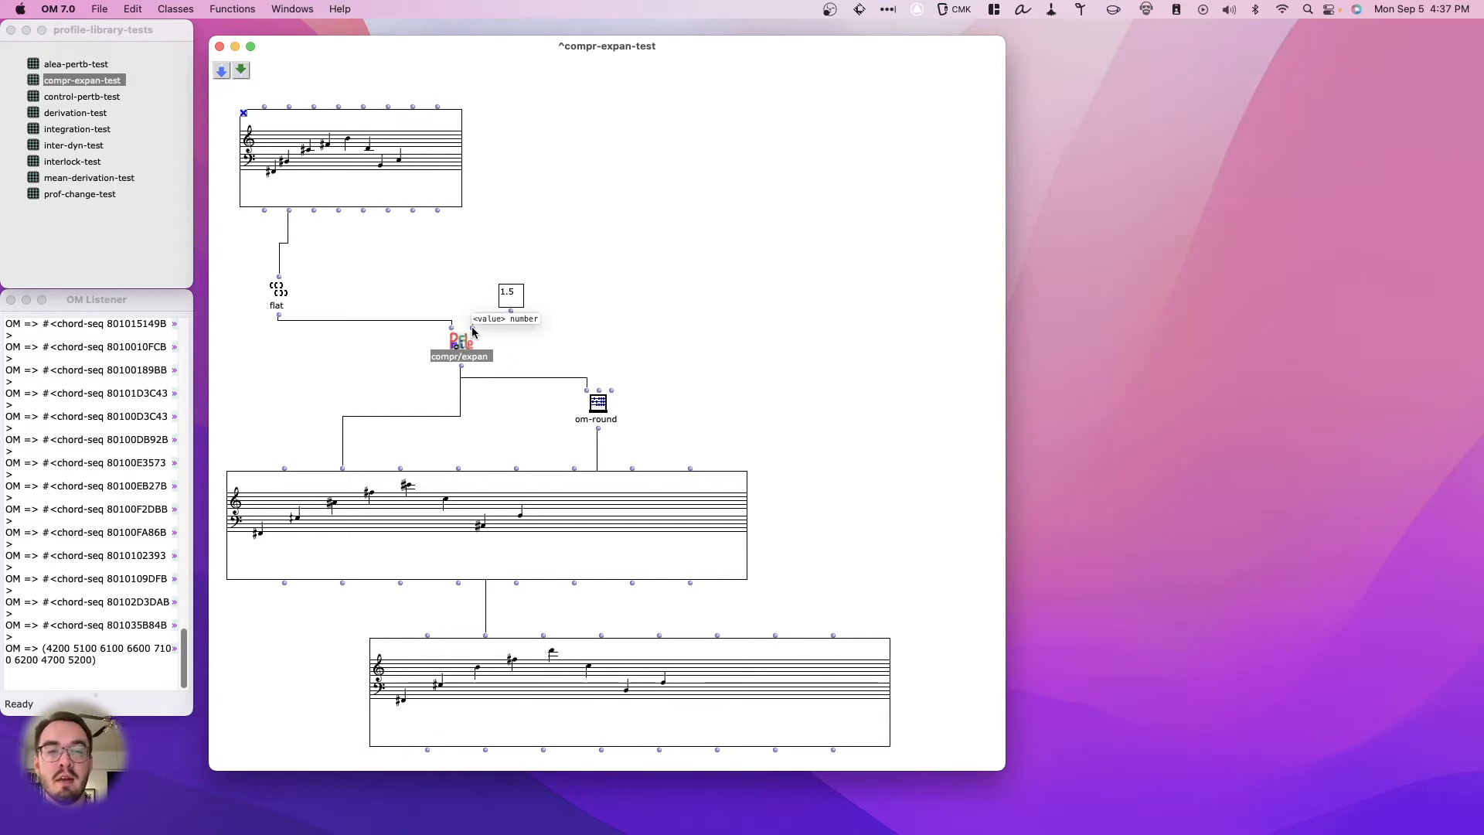
{"action": "left_click_drag", "start_coordinate": [473, 329], "coordinate": [510, 311]}
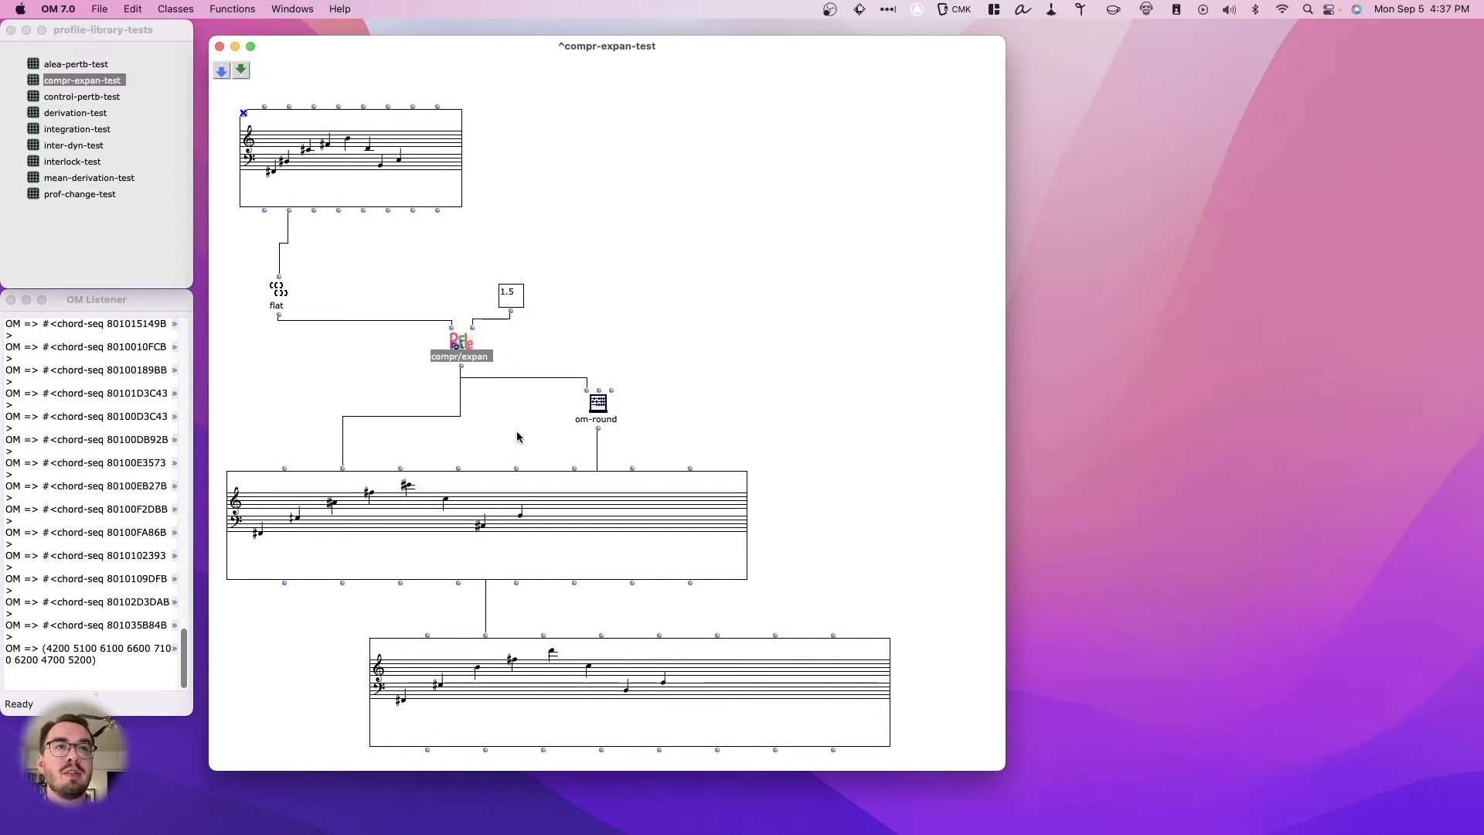
{"action": "left_click", "coordinate": [453, 518]}
{"action": "key", "text": "v"}
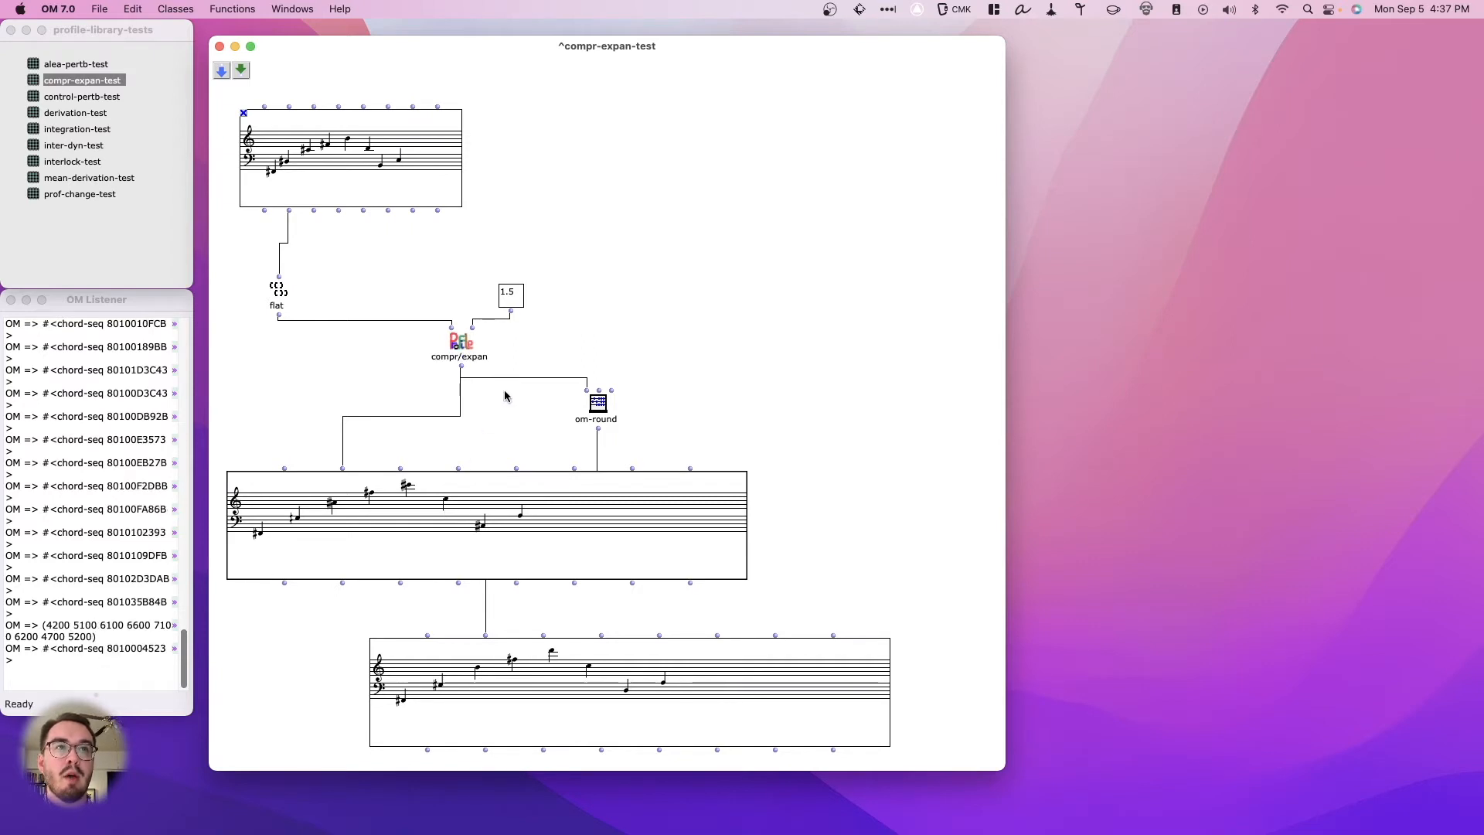
- Set the compr/expan factor to 1 and evaluate the upper result chord sequence
{"action": "left_click", "coordinate": [512, 294]}
{"action": "type", "text": "1"}
{"action": "key", "text": "Return"}
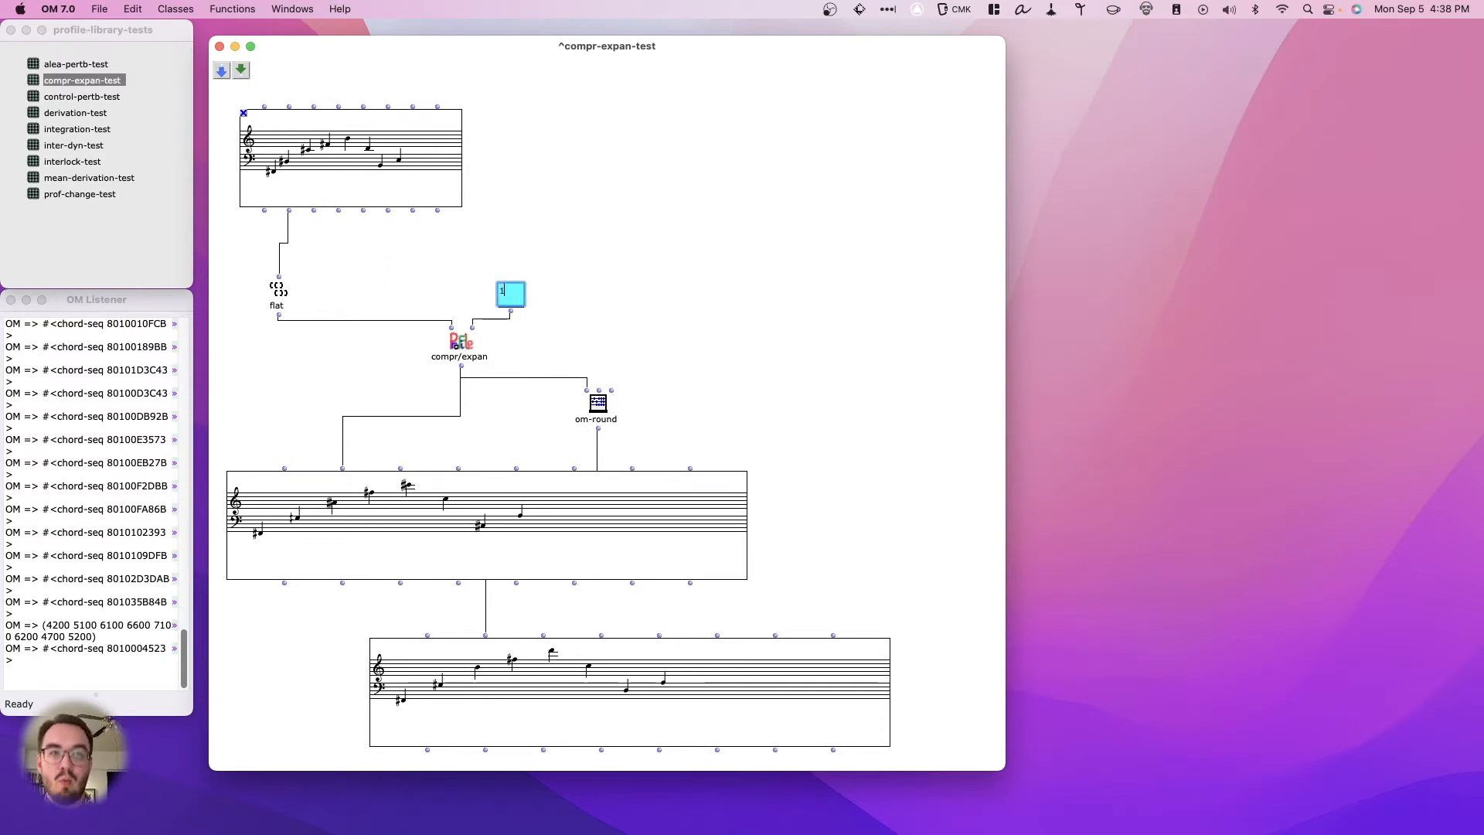
{"action": "left_click", "coordinate": [702, 337]}
{"action": "left_click", "coordinate": [620, 517]}
{"action": "key", "text": "v"}
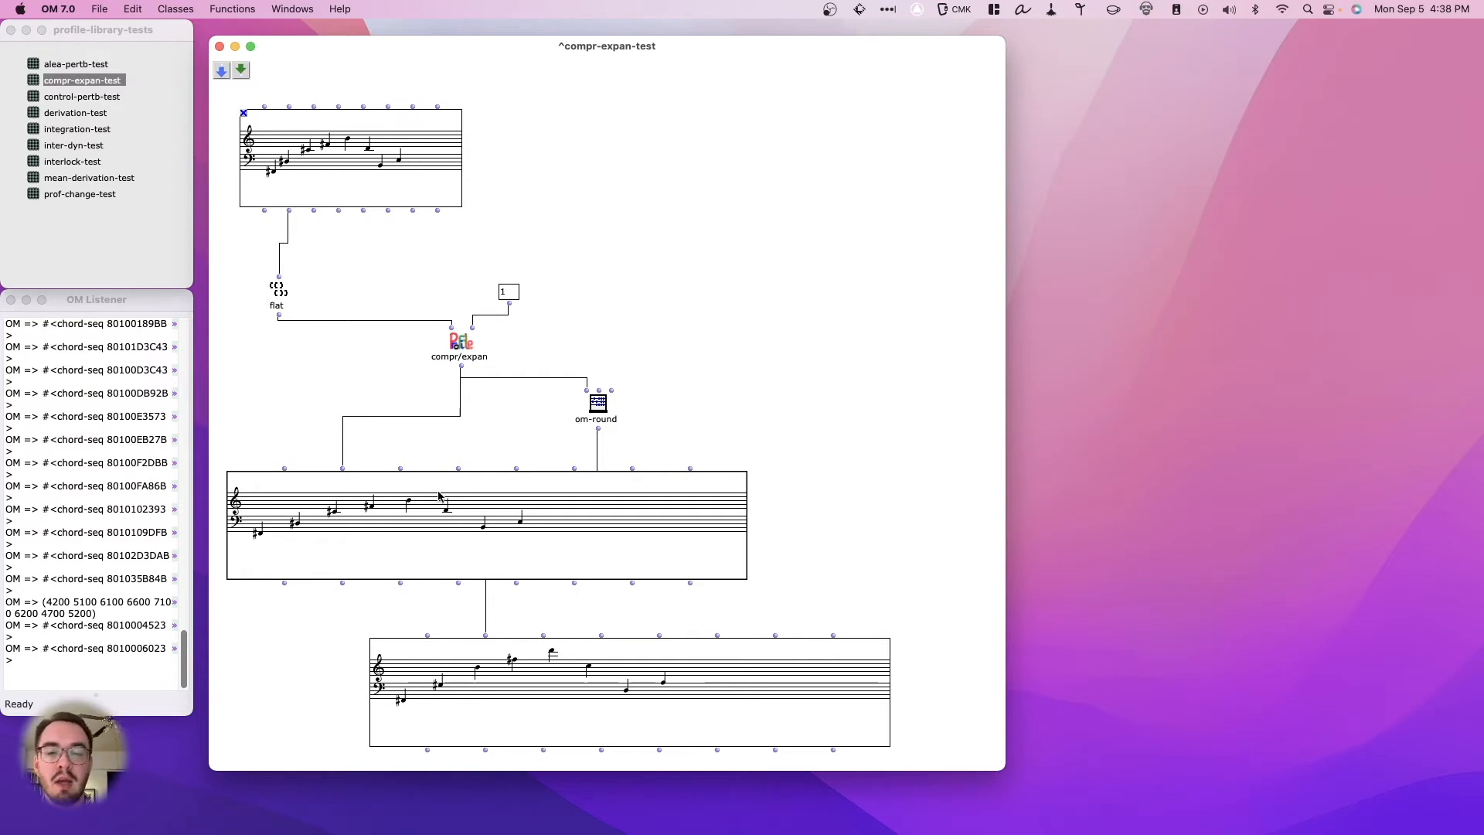
- Set the compr/expan factor to 2 and evaluate the upper result chord sequence to expand the melody's intervals
{"action": "double_click", "coordinate": [509, 291]}
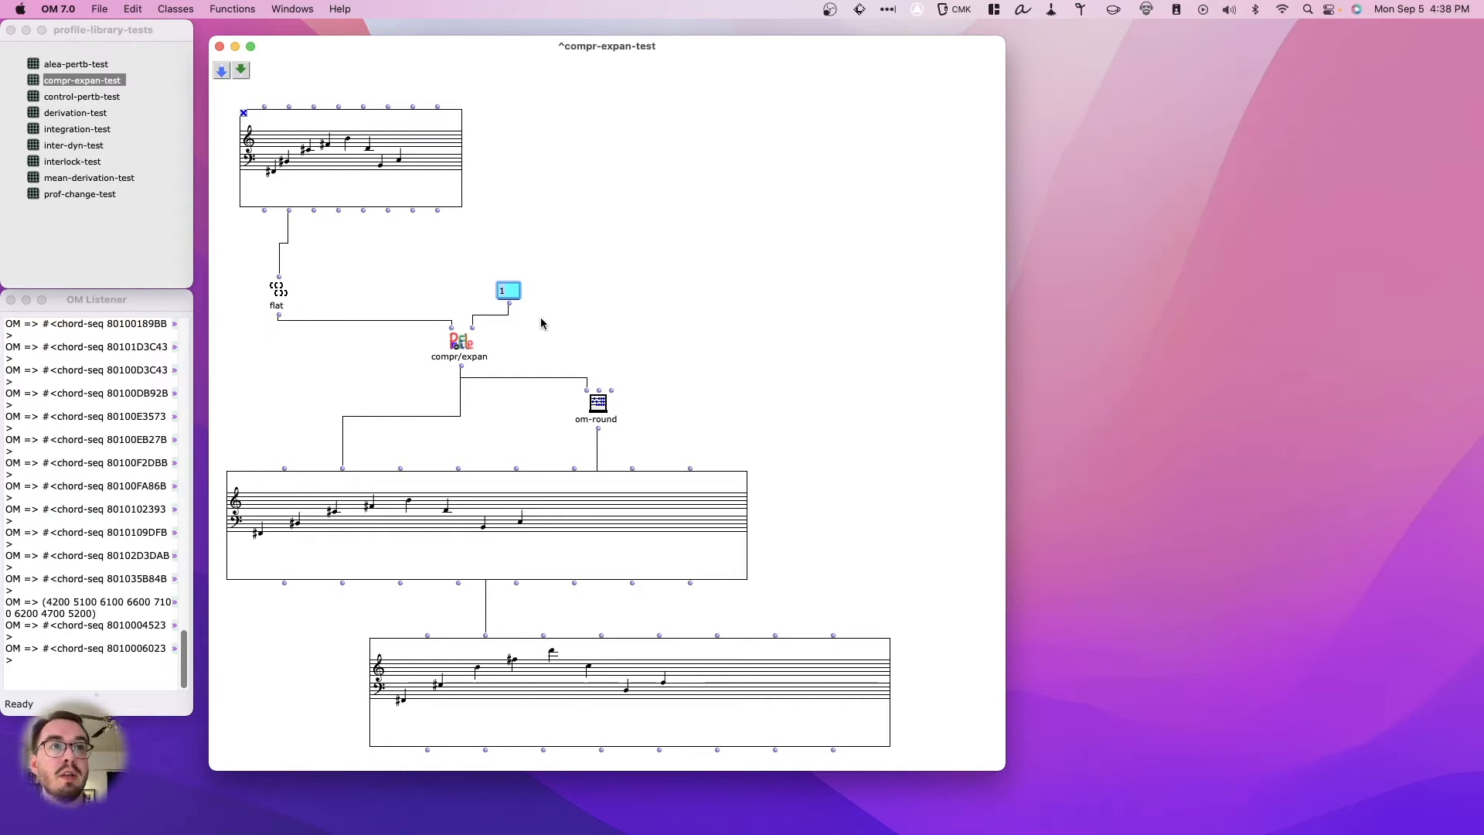
{"action": "key", "text": "BackSpace"}
{"action": "type", "text": "2"}
{"action": "left_click", "coordinate": [592, 238]}
{"action": "left_click", "coordinate": [517, 531]}
{"action": "key", "text": "v"}
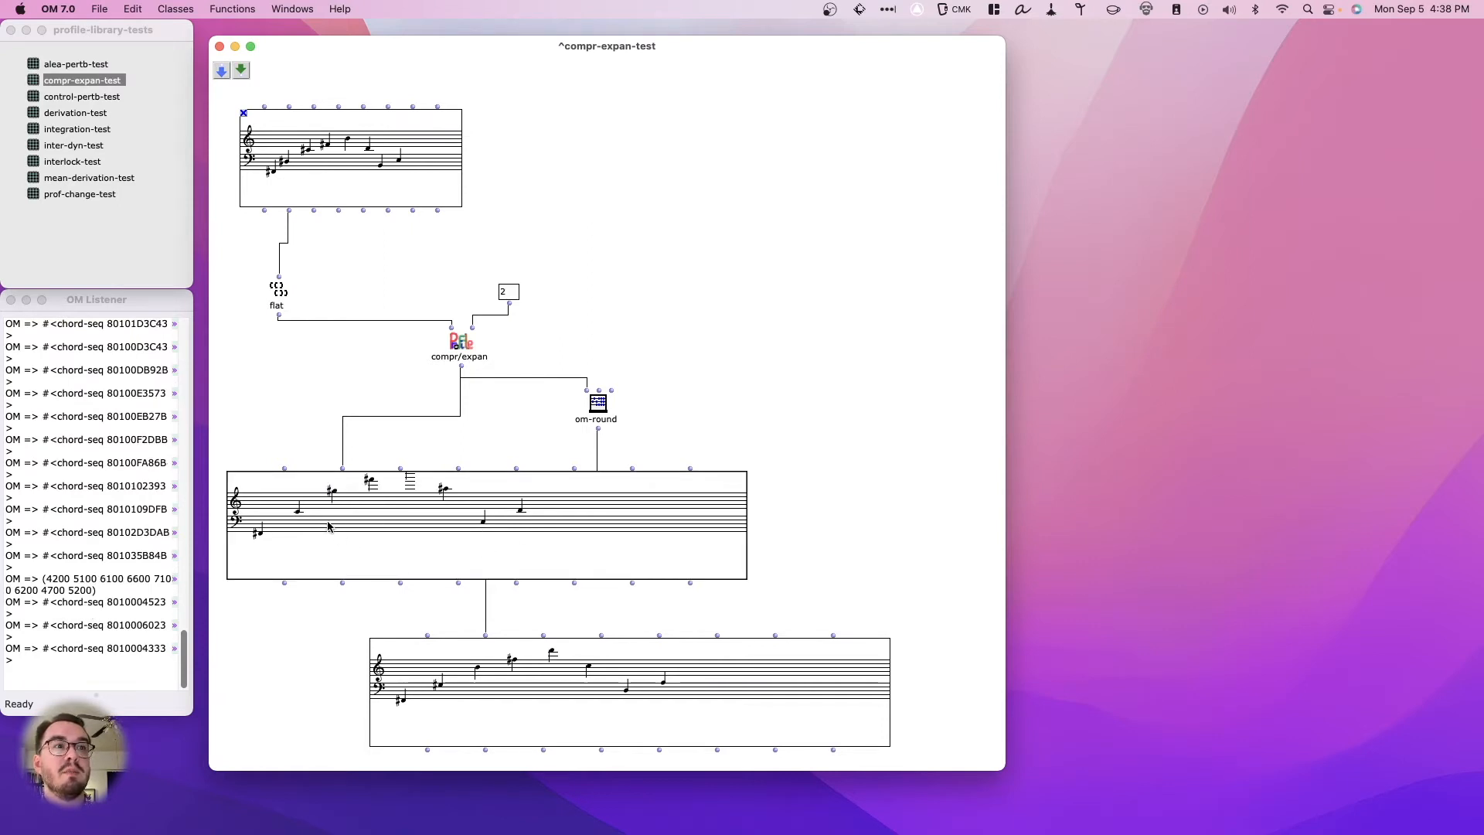
- Open the expanded chord sequence in its editor to view the high notes, then close the editor
{"action": "double_click", "coordinate": [405, 514]}
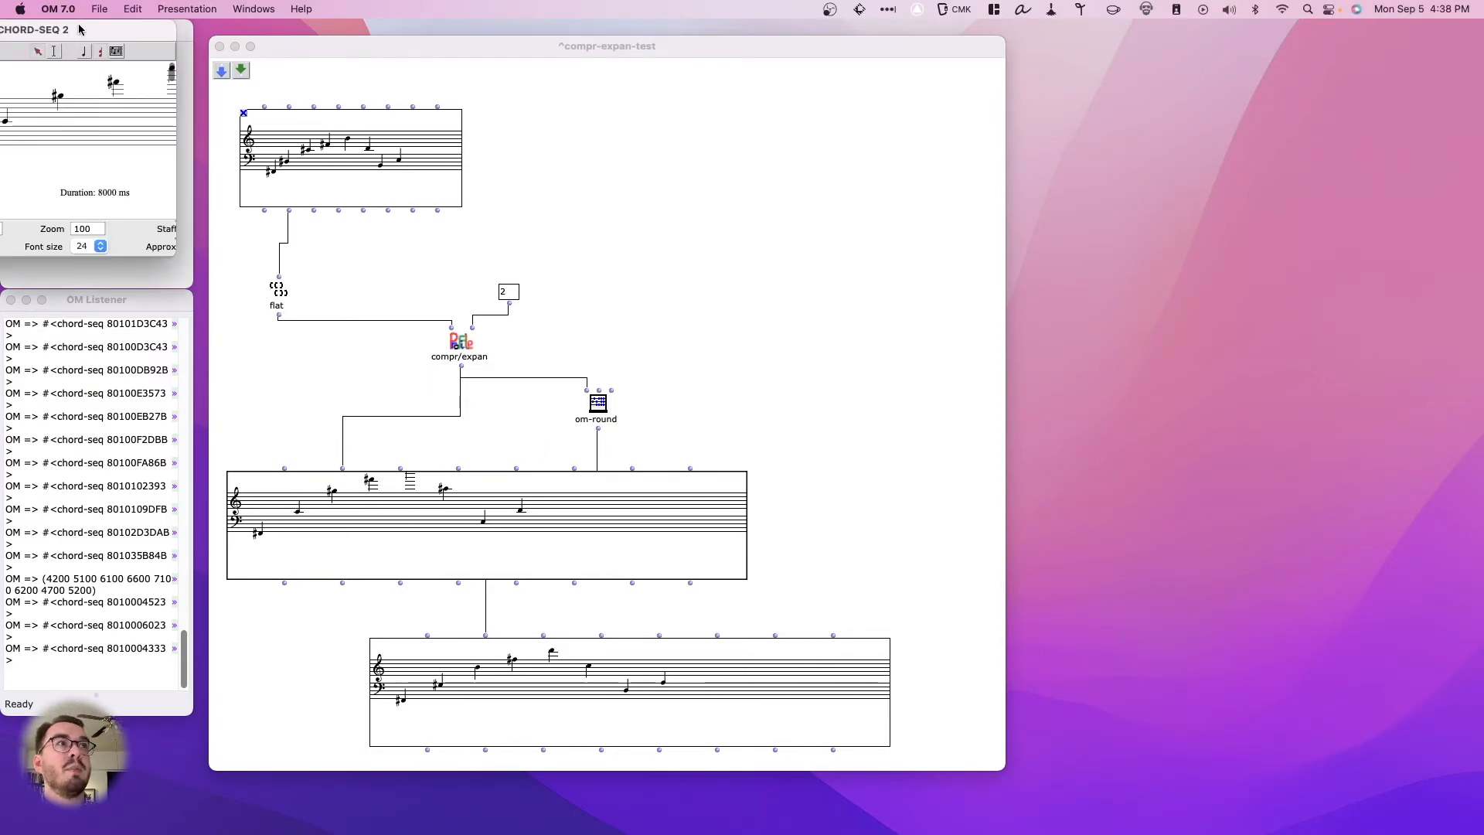
{"action": "left_click_drag", "start_coordinate": [469, 362], "coordinate": [973, 557]}
{"action": "key", "text": "super+w"}
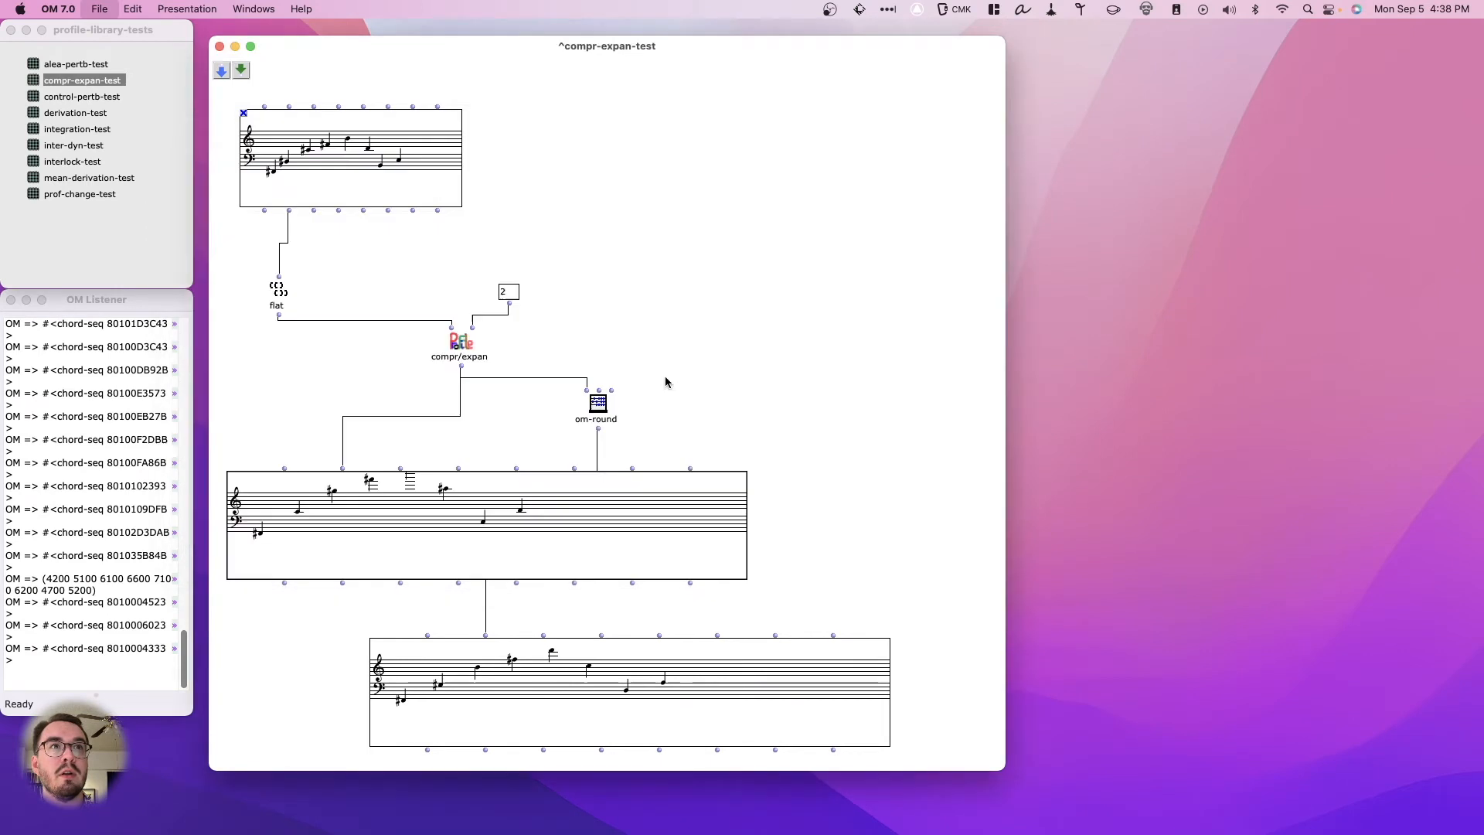
- Set the compr/expan factor to .5 and evaluate both the upper and the lower result chord sequences
{"action": "double_click", "coordinate": [511, 292]}
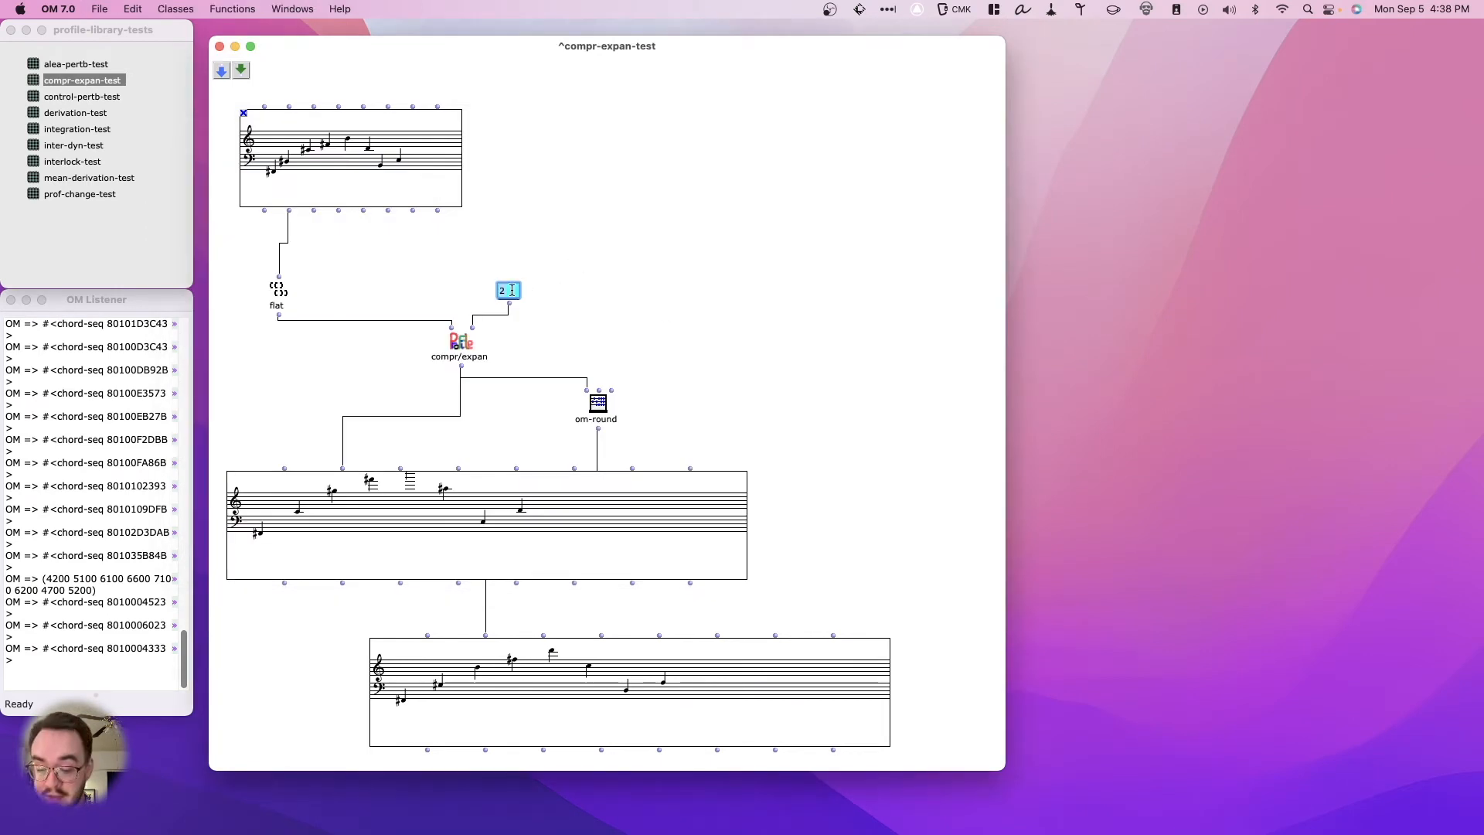
{"action": "left_click", "coordinate": [668, 286]}
{"action": "left_click", "coordinate": [497, 546]}
{"action": "key", "text": "v"}
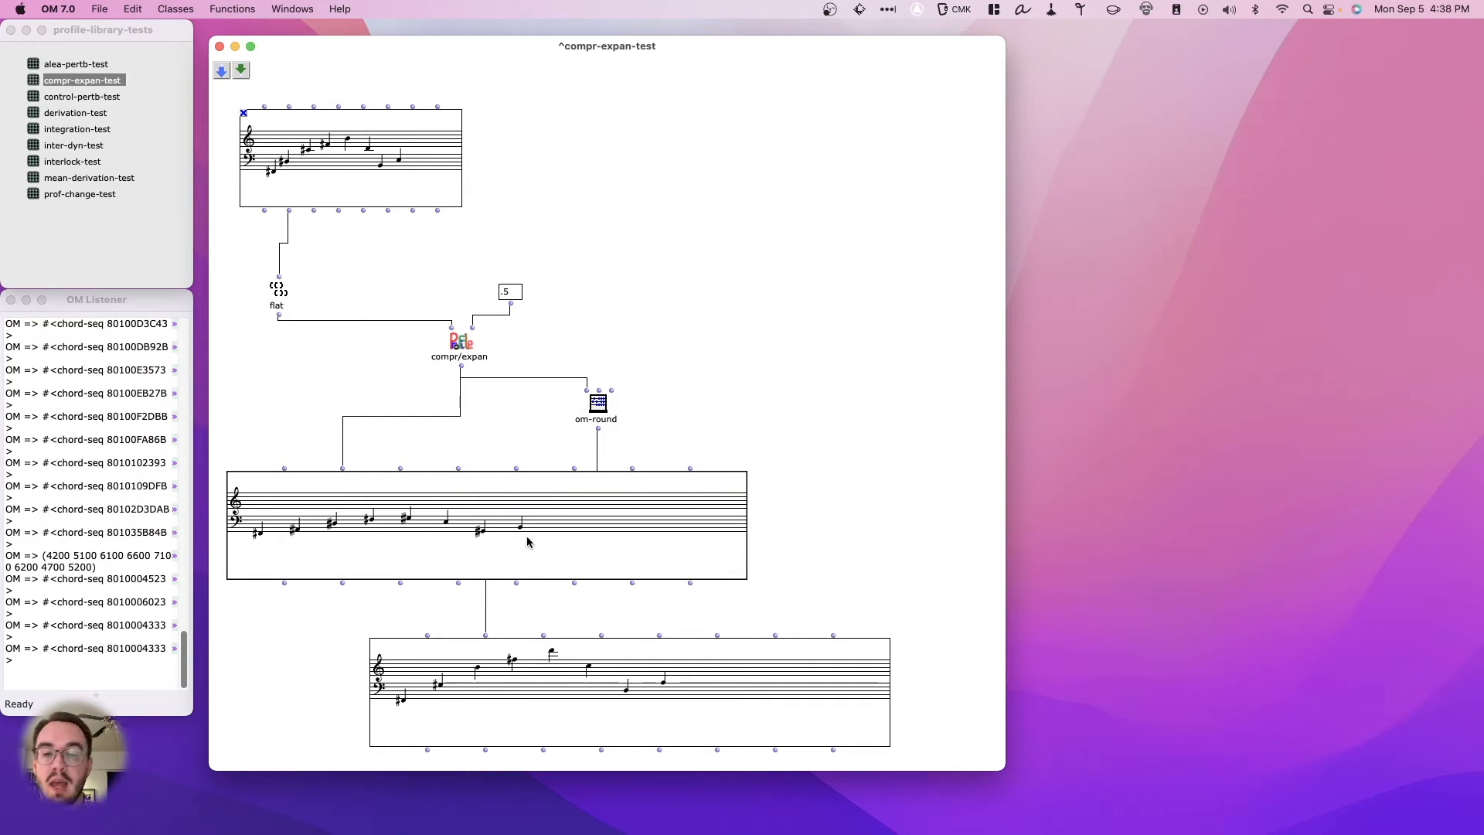
{"action": "left_click", "coordinate": [554, 689]}
{"action": "key", "text": "v"}
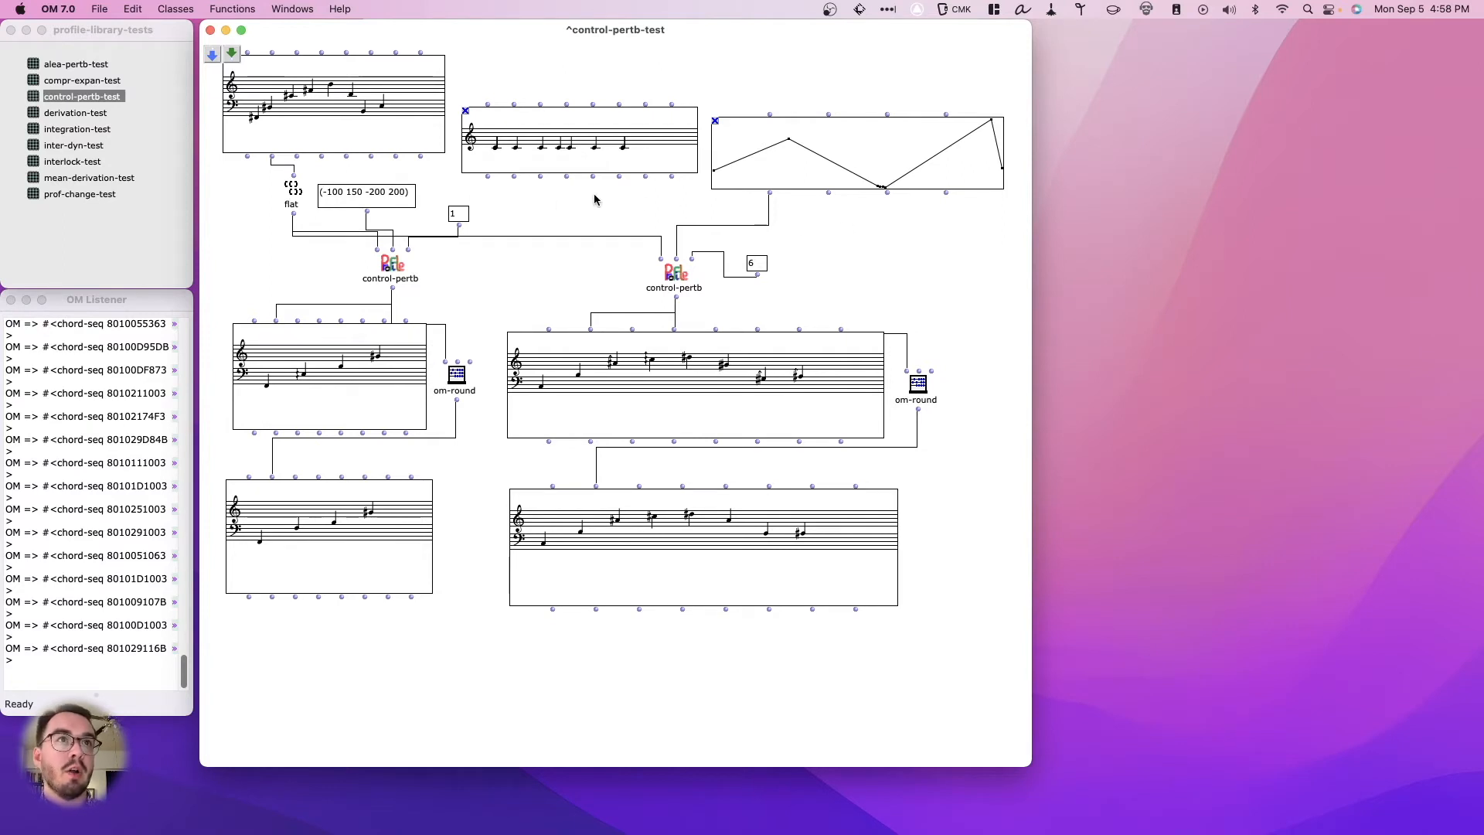
- In control-pertb-test, connect the repeated-note chord sequence's pitch output to the flat box and move that sequence slightly up
{"action": "left_click", "coordinate": [386, 267]}
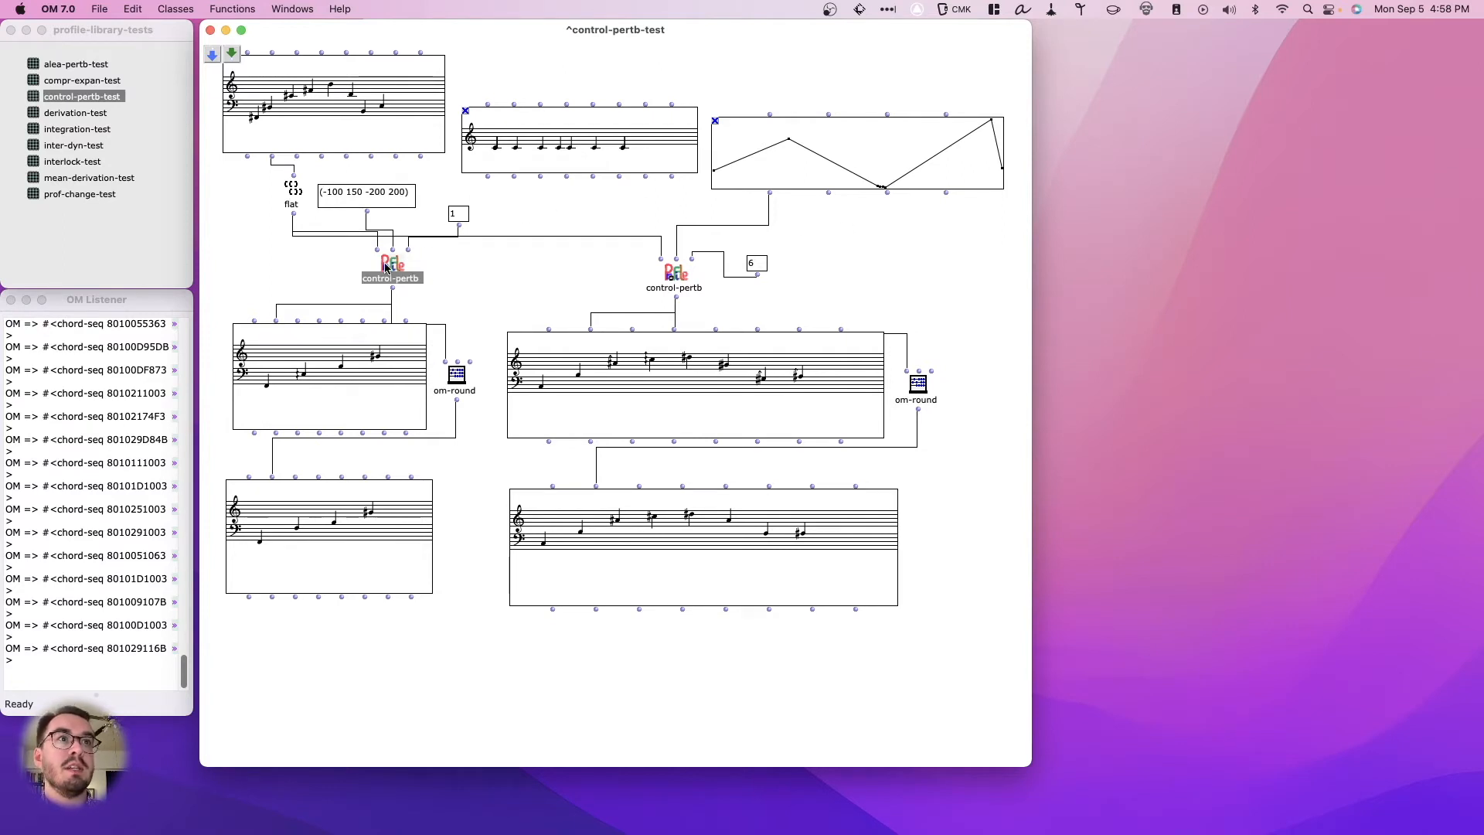
{"action": "left_click", "coordinate": [462, 277]}
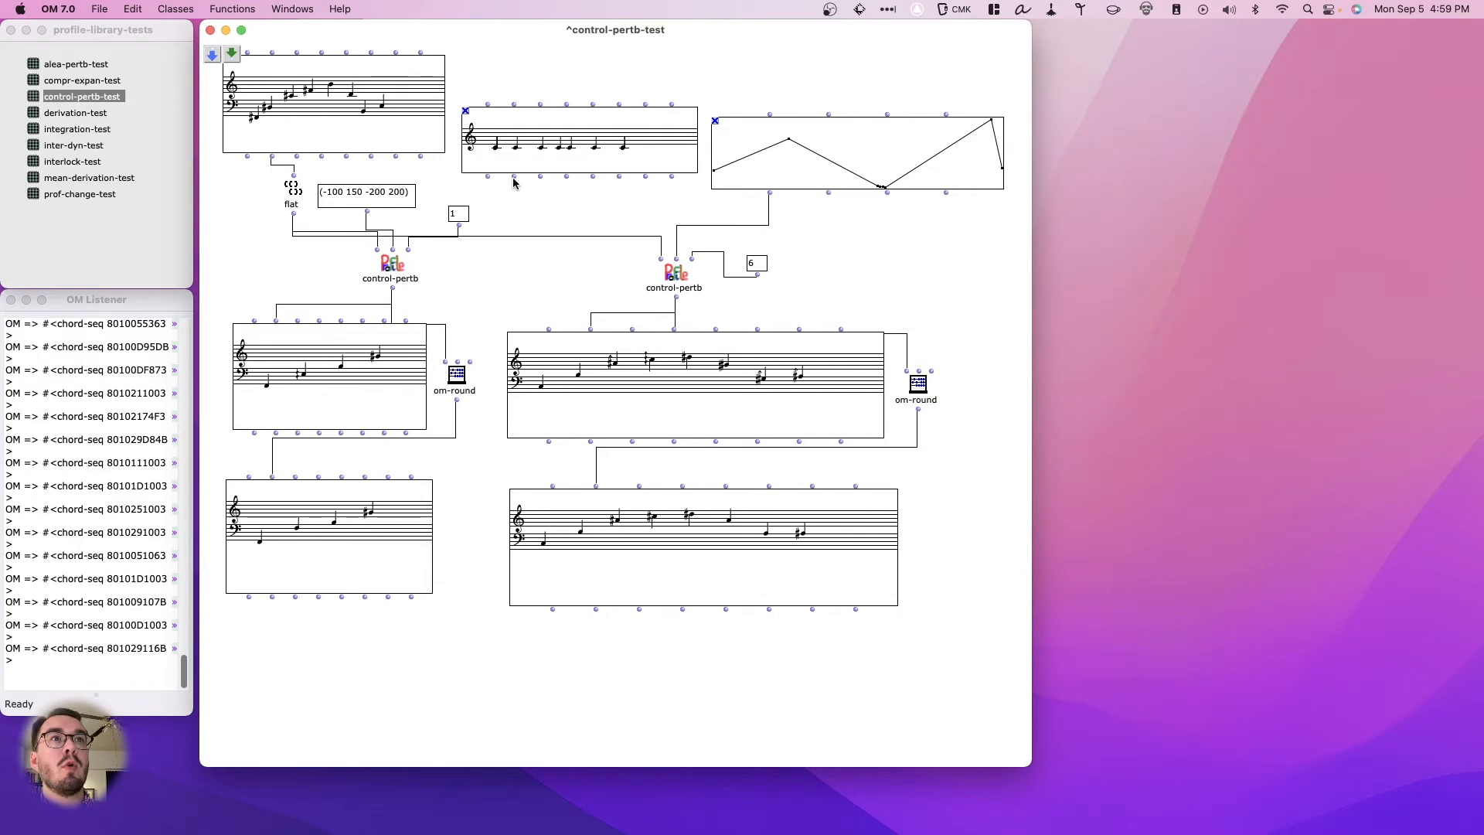
{"action": "left_click_drag", "start_coordinate": [514, 177], "coordinate": [293, 184]}
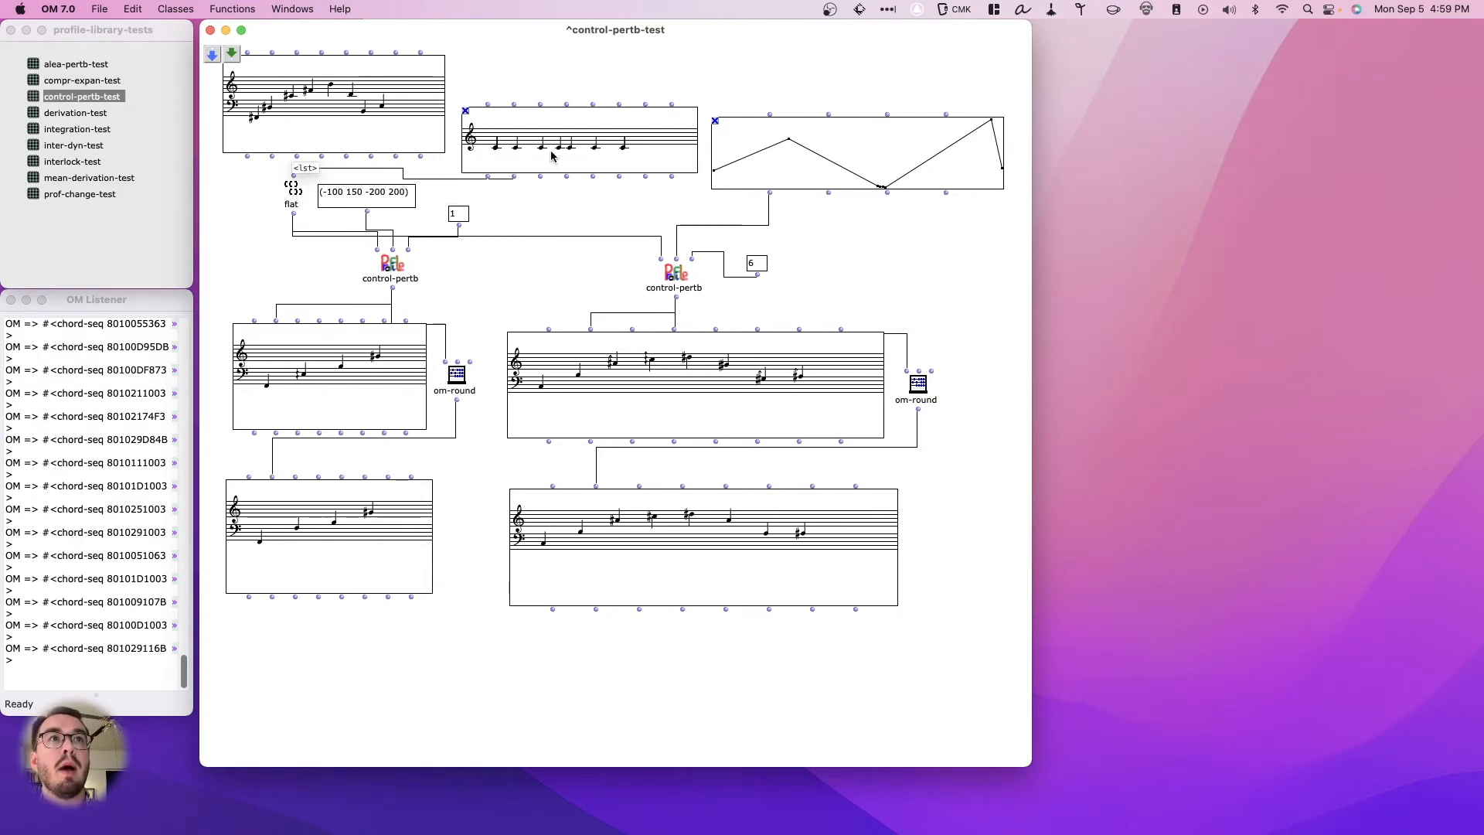
{"action": "left_click_drag", "start_coordinate": [552, 155], "coordinate": [548, 137]}
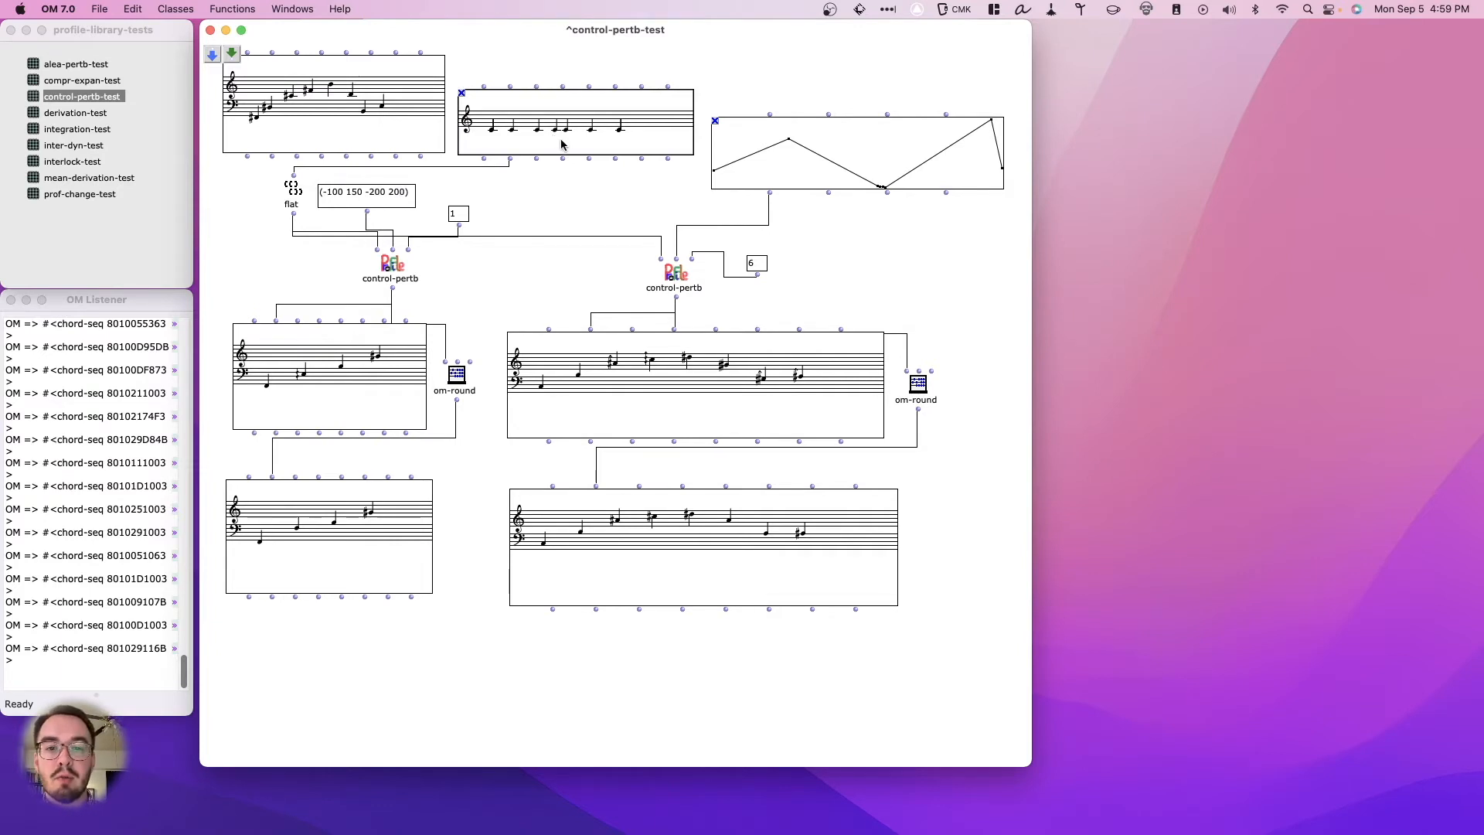
- Nudge the flat box slightly down, evaluate it, and evaluate the upper result chord sequence of the list-driven control-pertb
{"action": "left_click", "coordinate": [294, 203]}
{"action": "left_click_drag", "start_coordinate": [295, 202], "coordinate": [299, 210]}
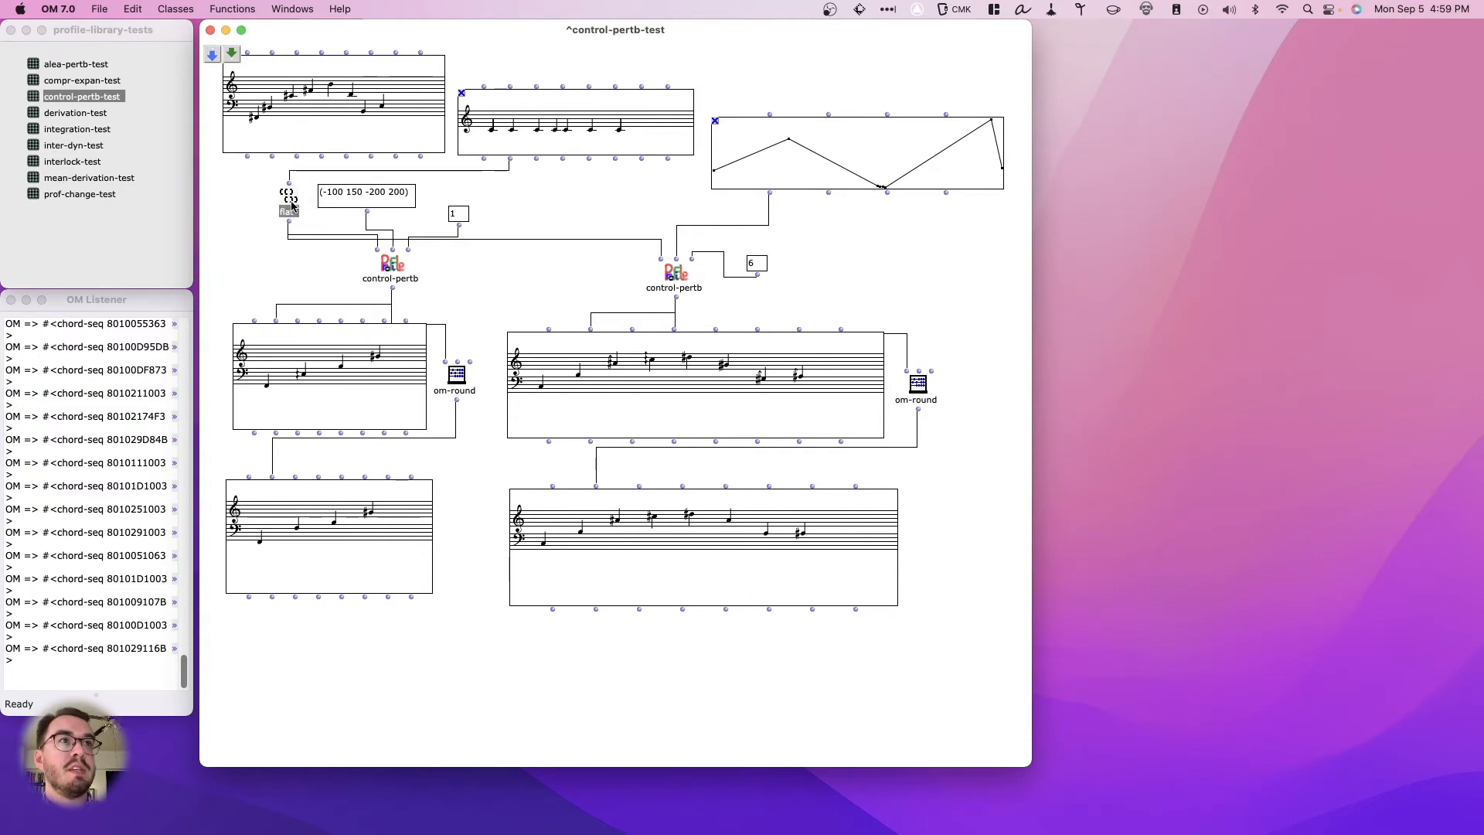
{"action": "key", "text": "v"}
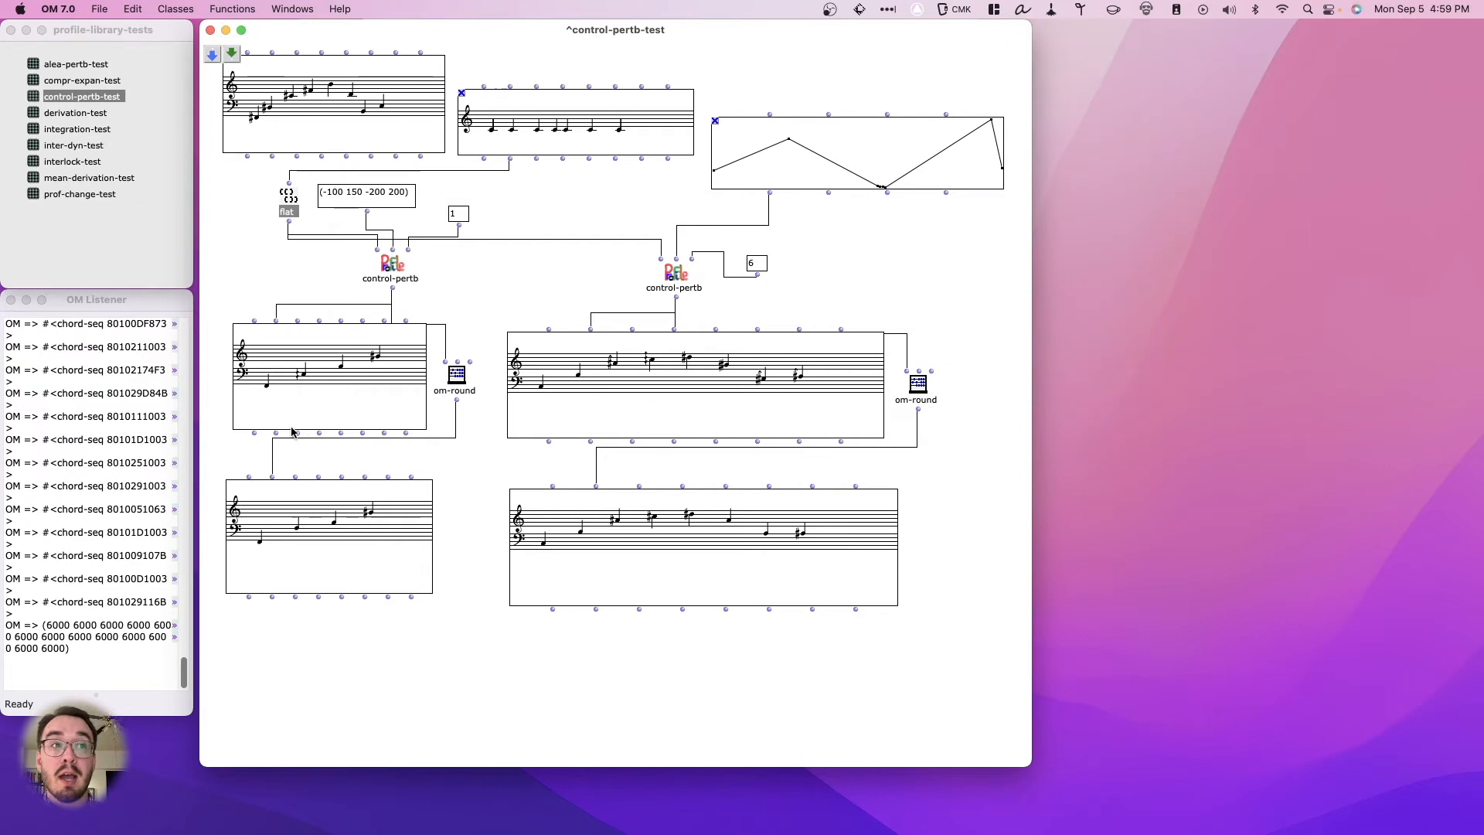
{"action": "left_click", "coordinate": [329, 398]}
{"action": "key", "text": "v"}
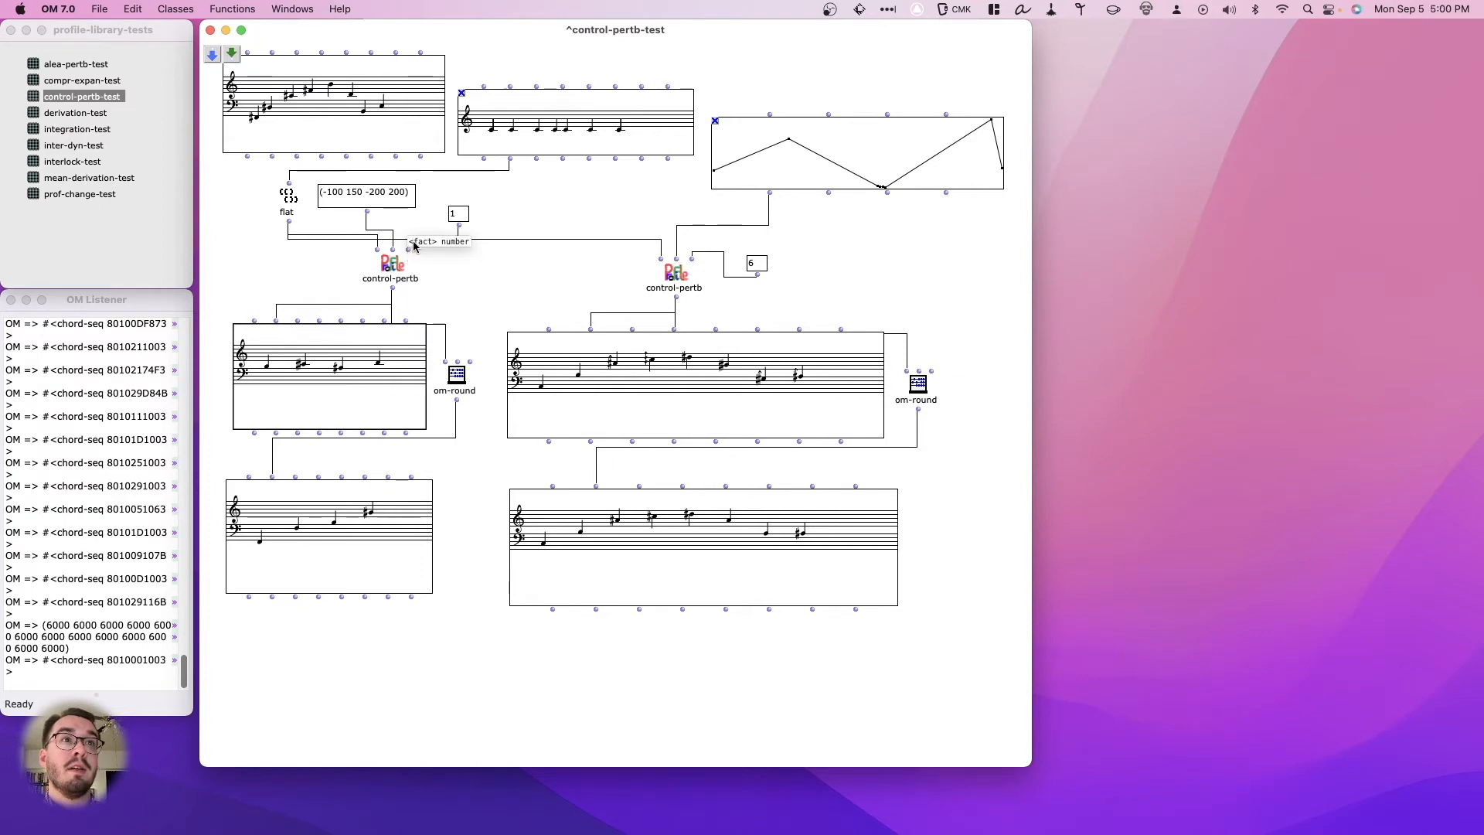
- Evaluate the list-driven control-pertb's upper result chord sequence with the factor at 2, and again with it at 1.75
{"action": "left_click", "coordinate": [459, 214]}
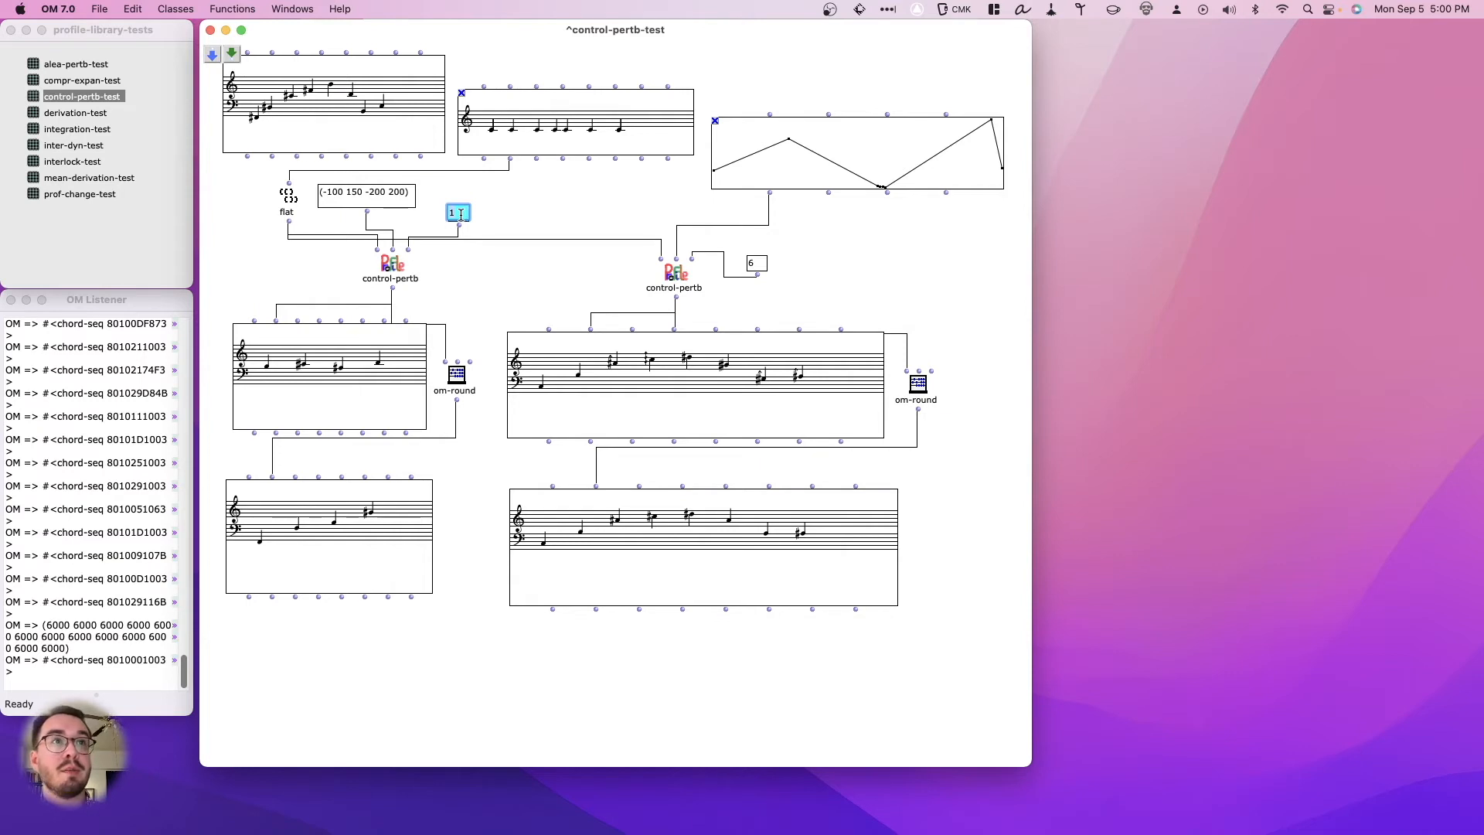
{"action": "left_click", "coordinate": [350, 395]}
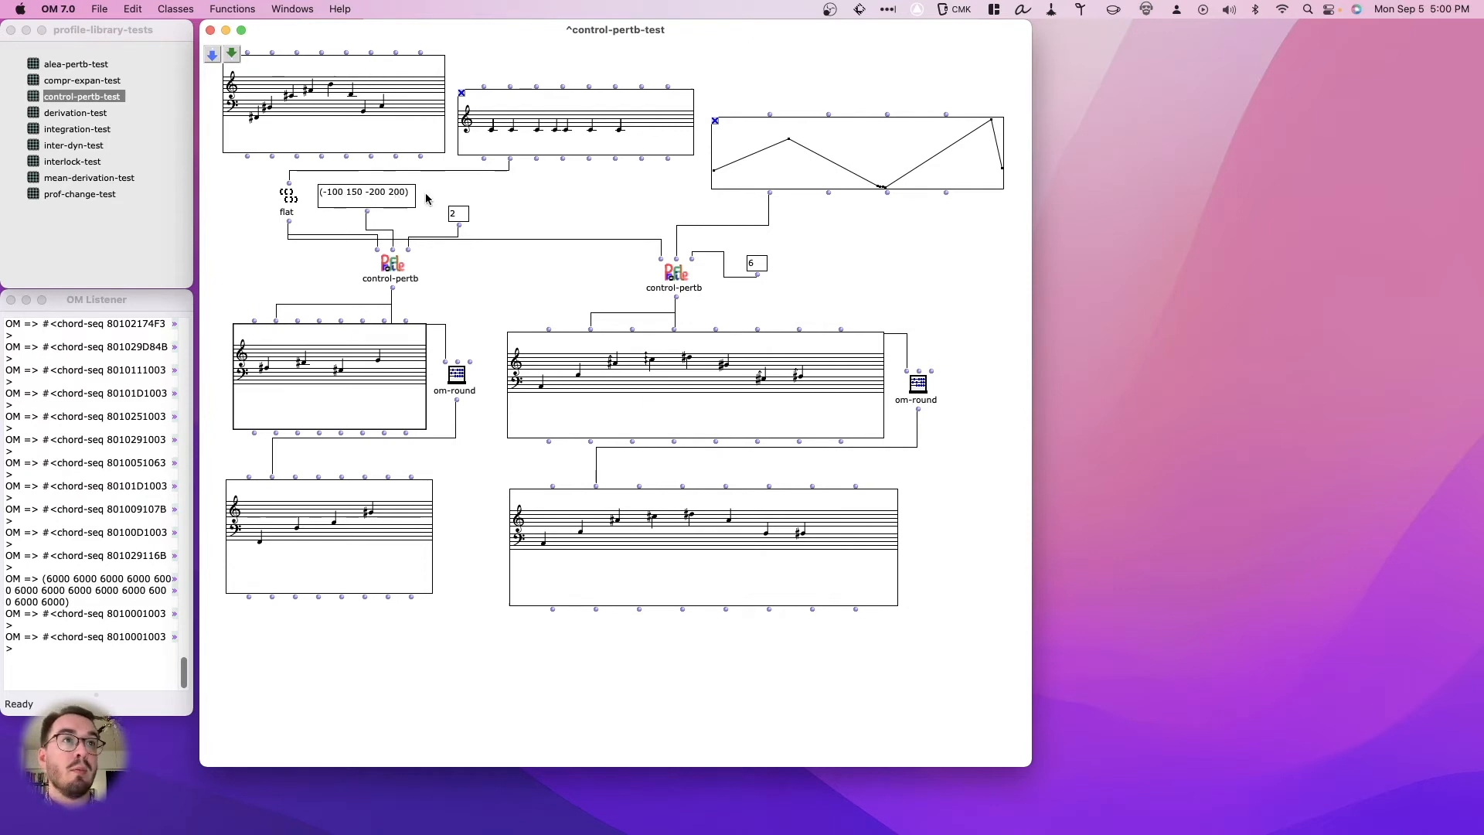
{"action": "double_click", "coordinate": [459, 216]}
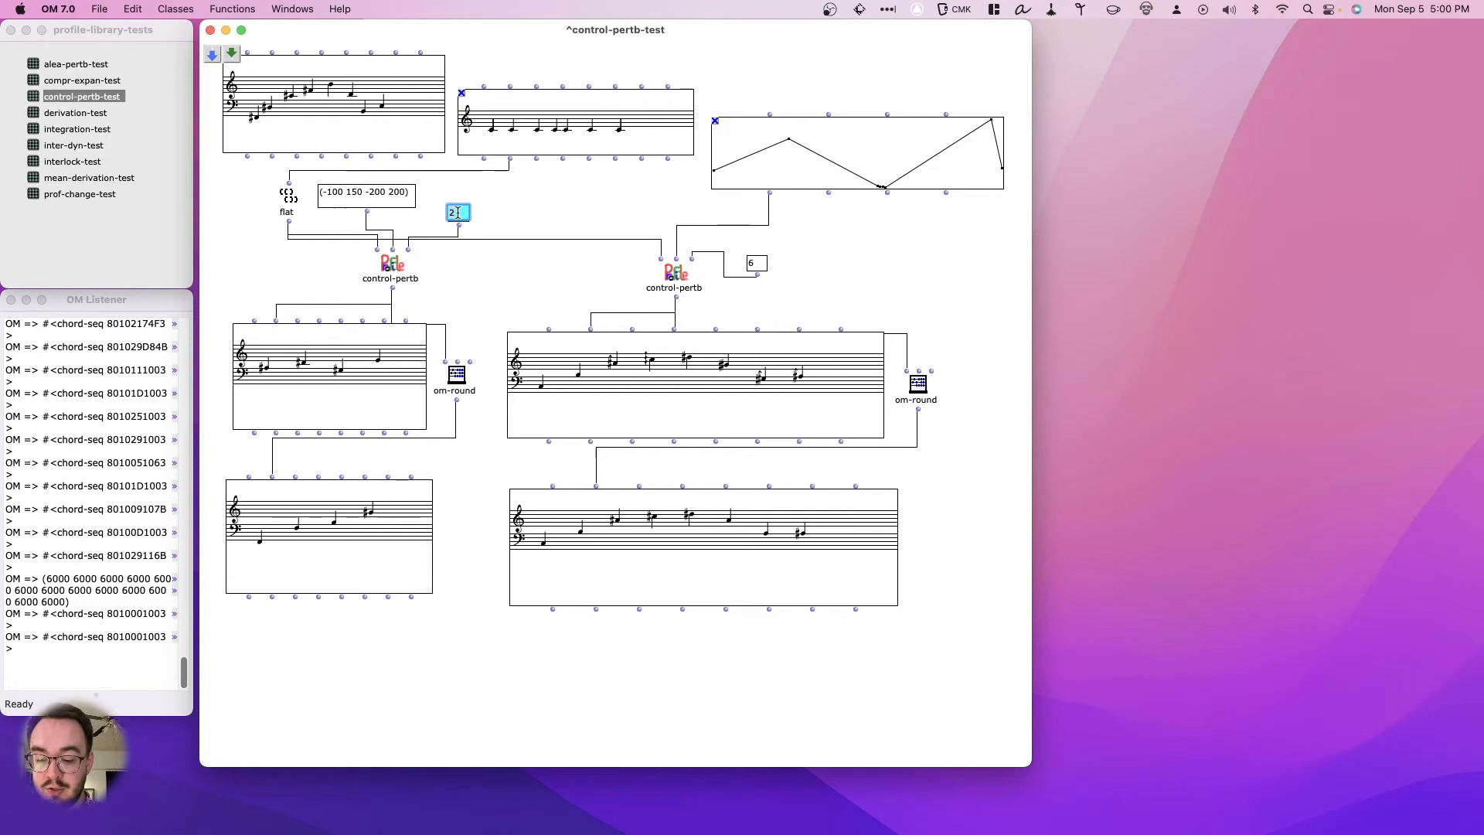
{"action": "type", "text": "1.7"}
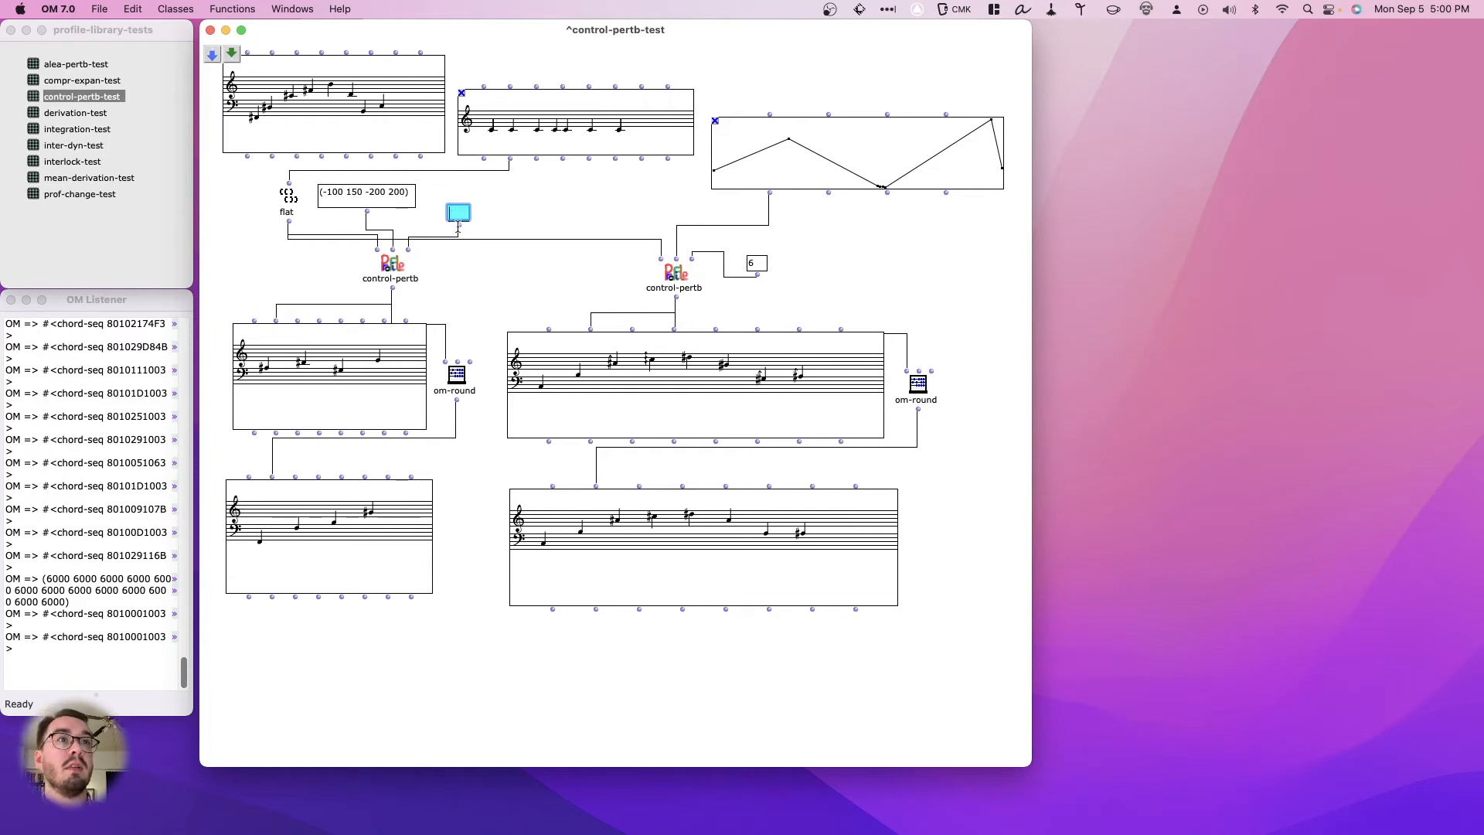
{"action": "type", "text": "5"}
{"action": "left_click", "coordinate": [336, 387]}
{"action": "key", "text": "v"}
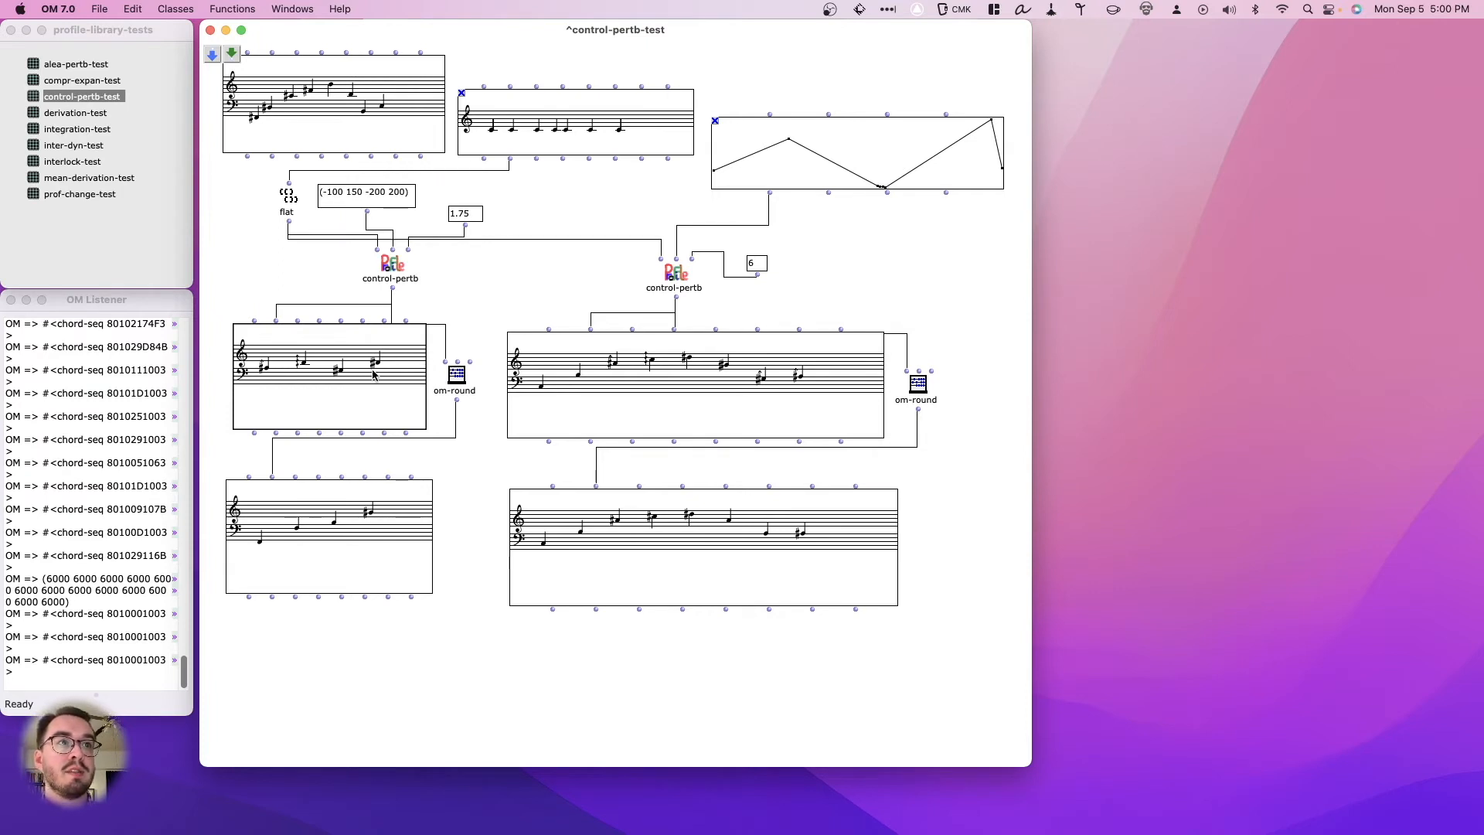
- Evaluate the rounded result chord sequence fed by om-round beneath the list-driven control-pertb
{"action": "left_click", "coordinate": [357, 545]}
{"action": "key", "text": "v"}
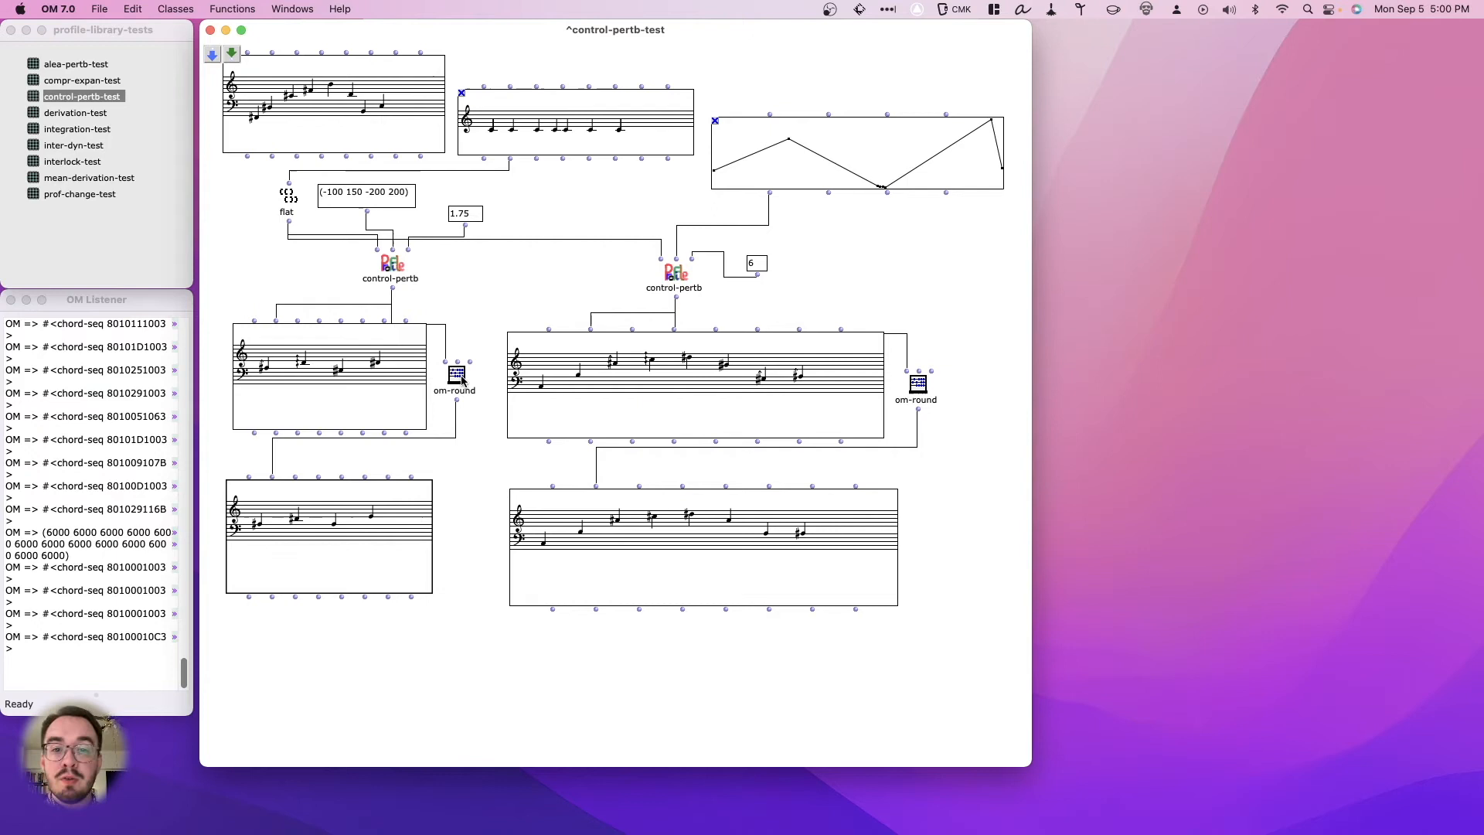
{"action": "key", "text": "v"}
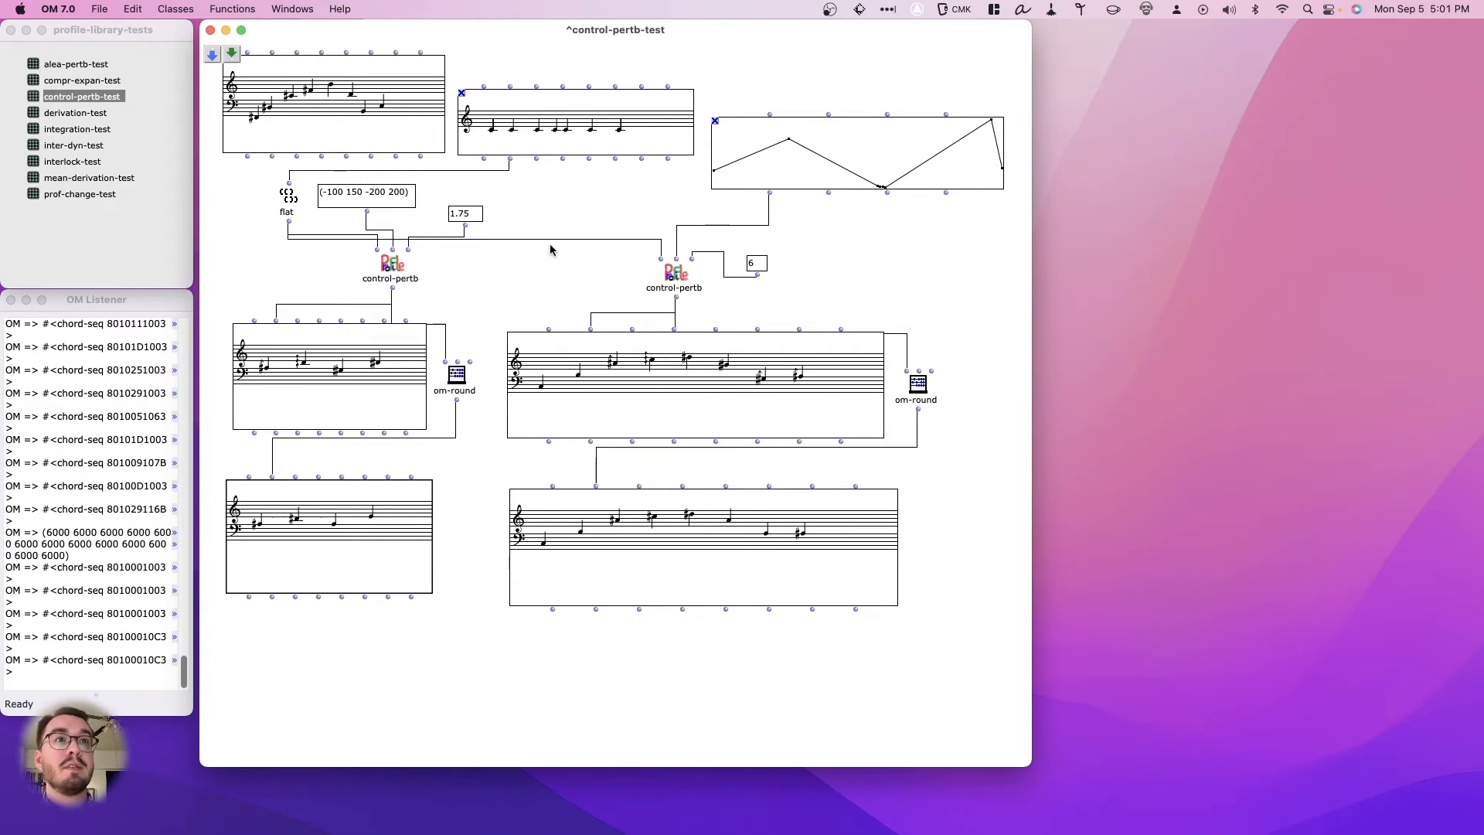
- Evaluate the BPF-driven control-pertb's upper result chord sequence, and re-evaluate it with the factor set to 1
{"action": "left_click", "coordinate": [644, 378]}
{"action": "key", "text": "v"}
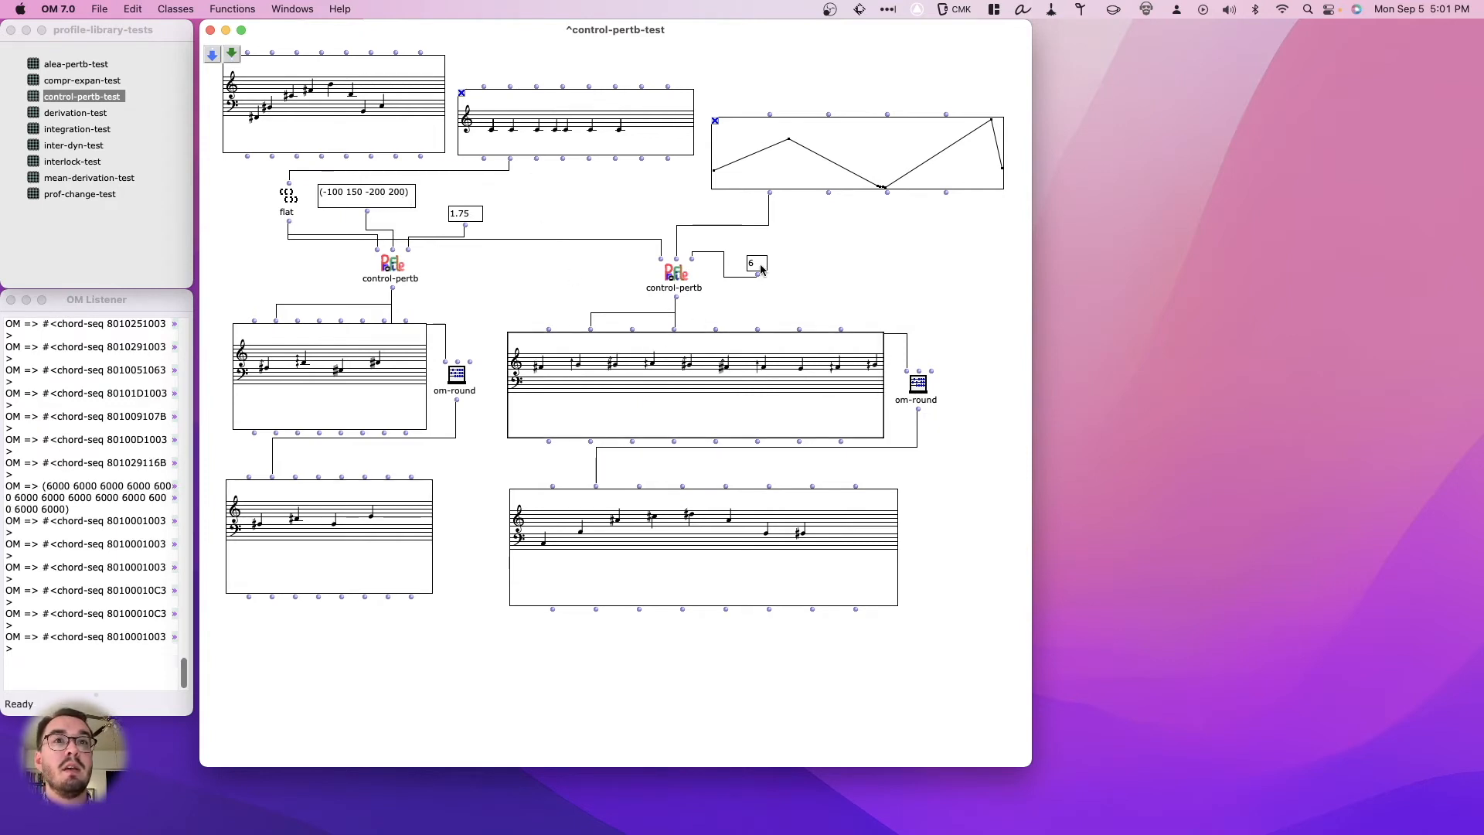
{"action": "double_click", "coordinate": [756, 263]}
{"action": "type", "text": "1"}
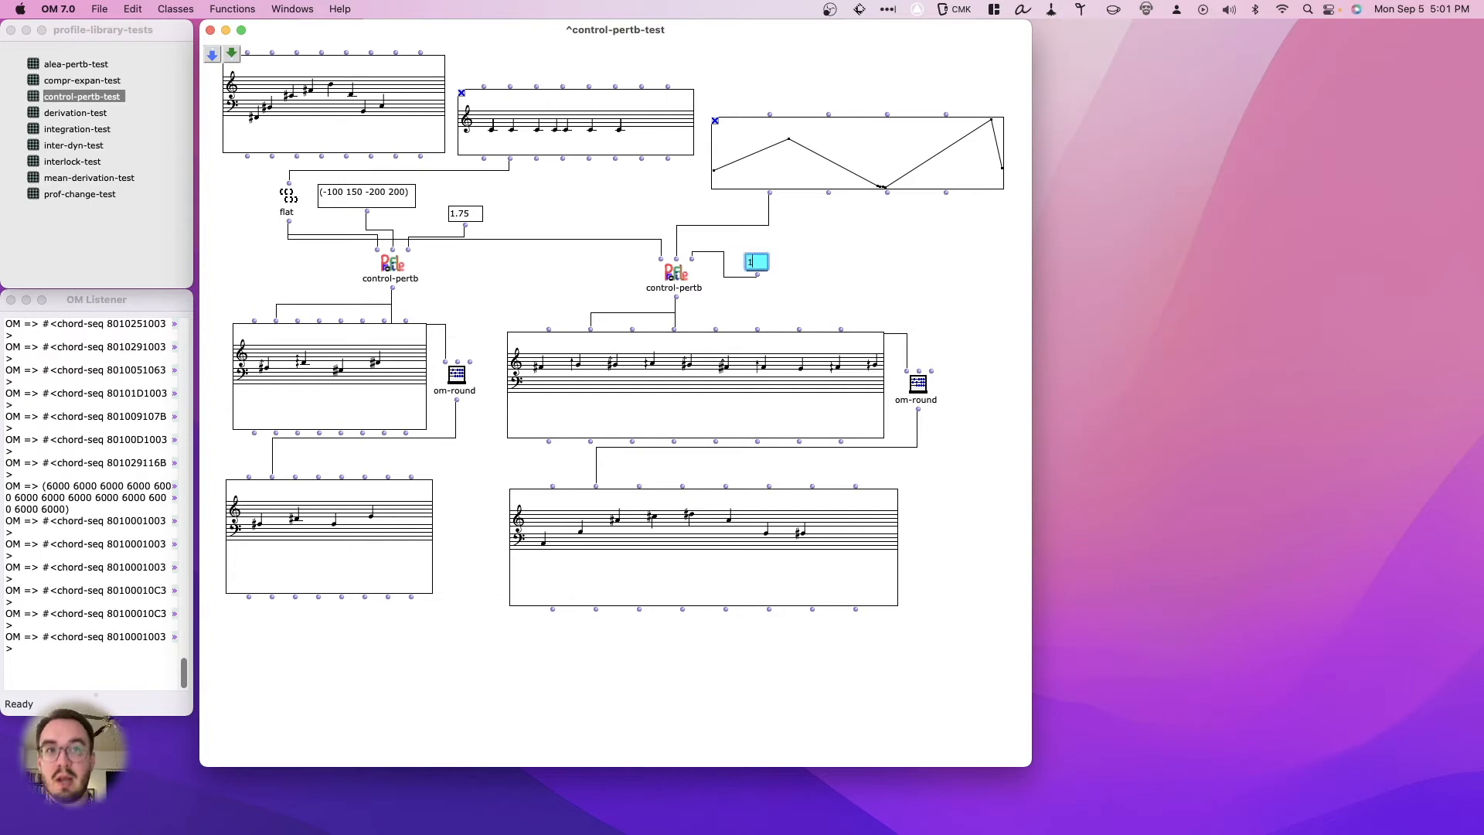
{"action": "key", "text": "Return"}
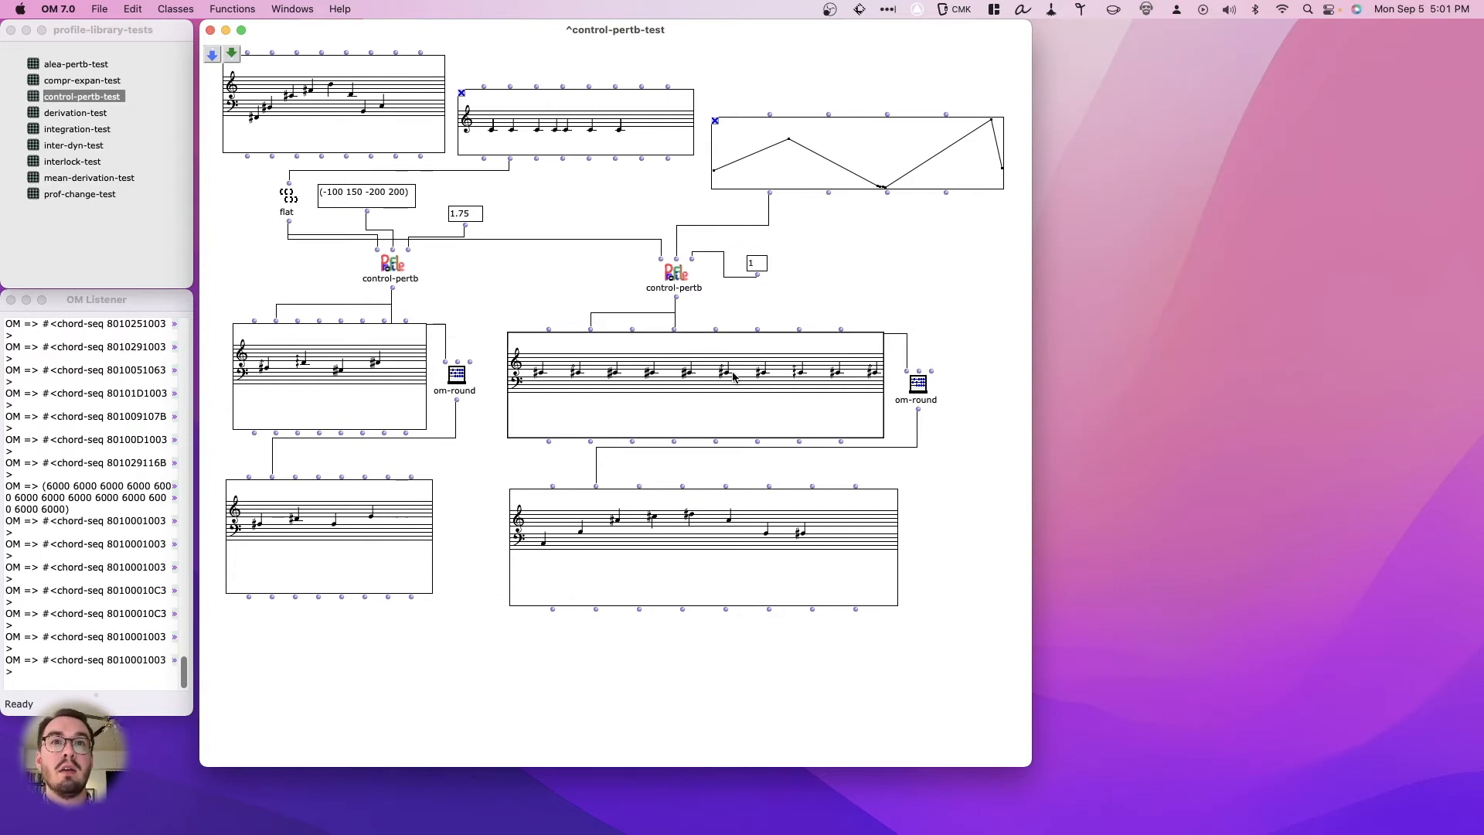
- Open the BPF-driven upper result in its chord-seq editor and reposition the window to examine the notes
{"action": "double_click", "coordinate": [730, 376]}
{"action": "left_click_drag", "start_coordinate": [834, 460], "coordinate": [782, 442]}
{"action": "left_click", "coordinate": [363, 526]}
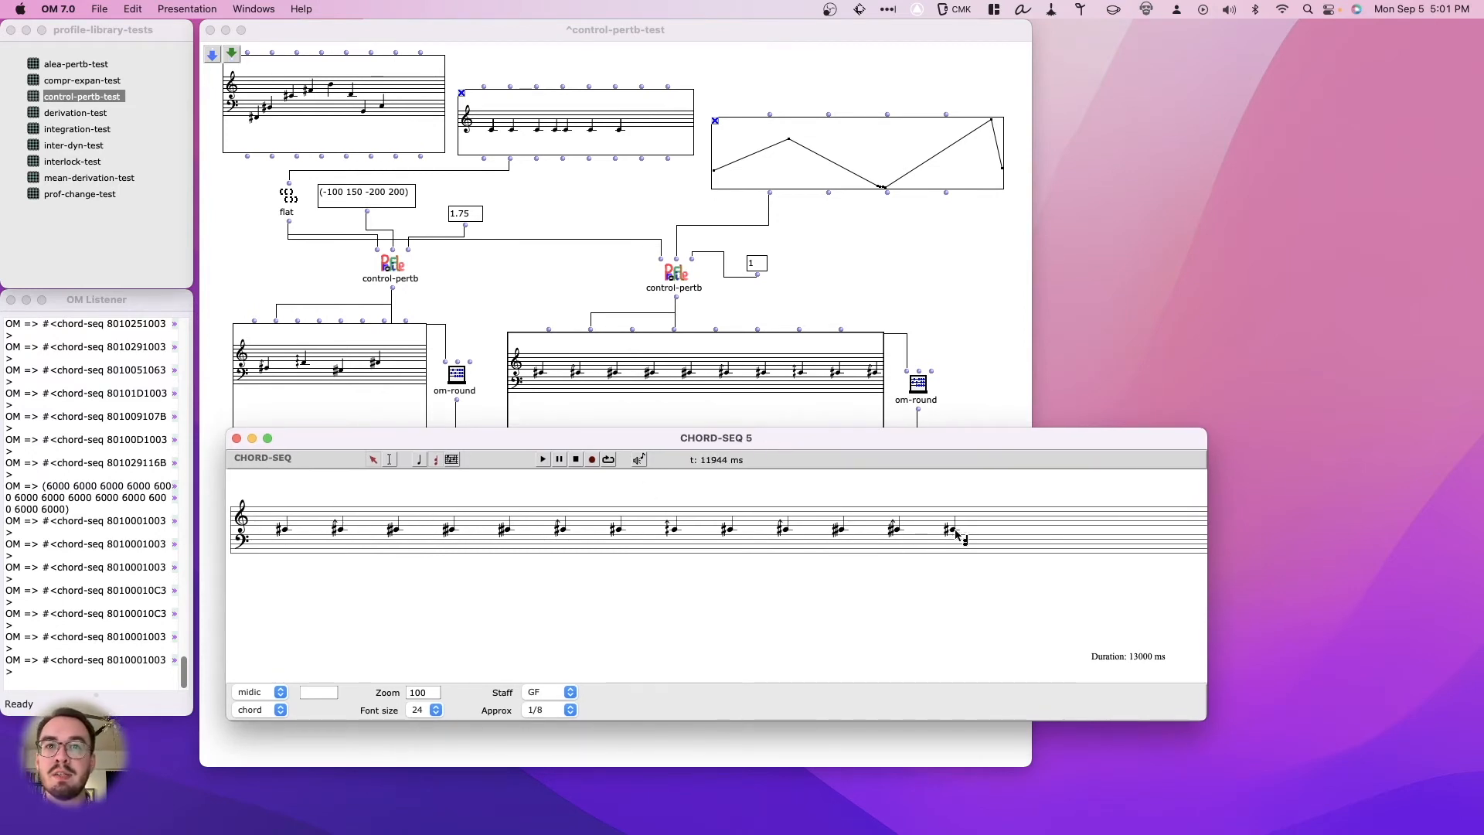
- Redraw the BPF as a freehand wave swinging around zero between about 65 and -110, ending near x 108, and close its editor
{"action": "double_click", "coordinate": [897, 148]}
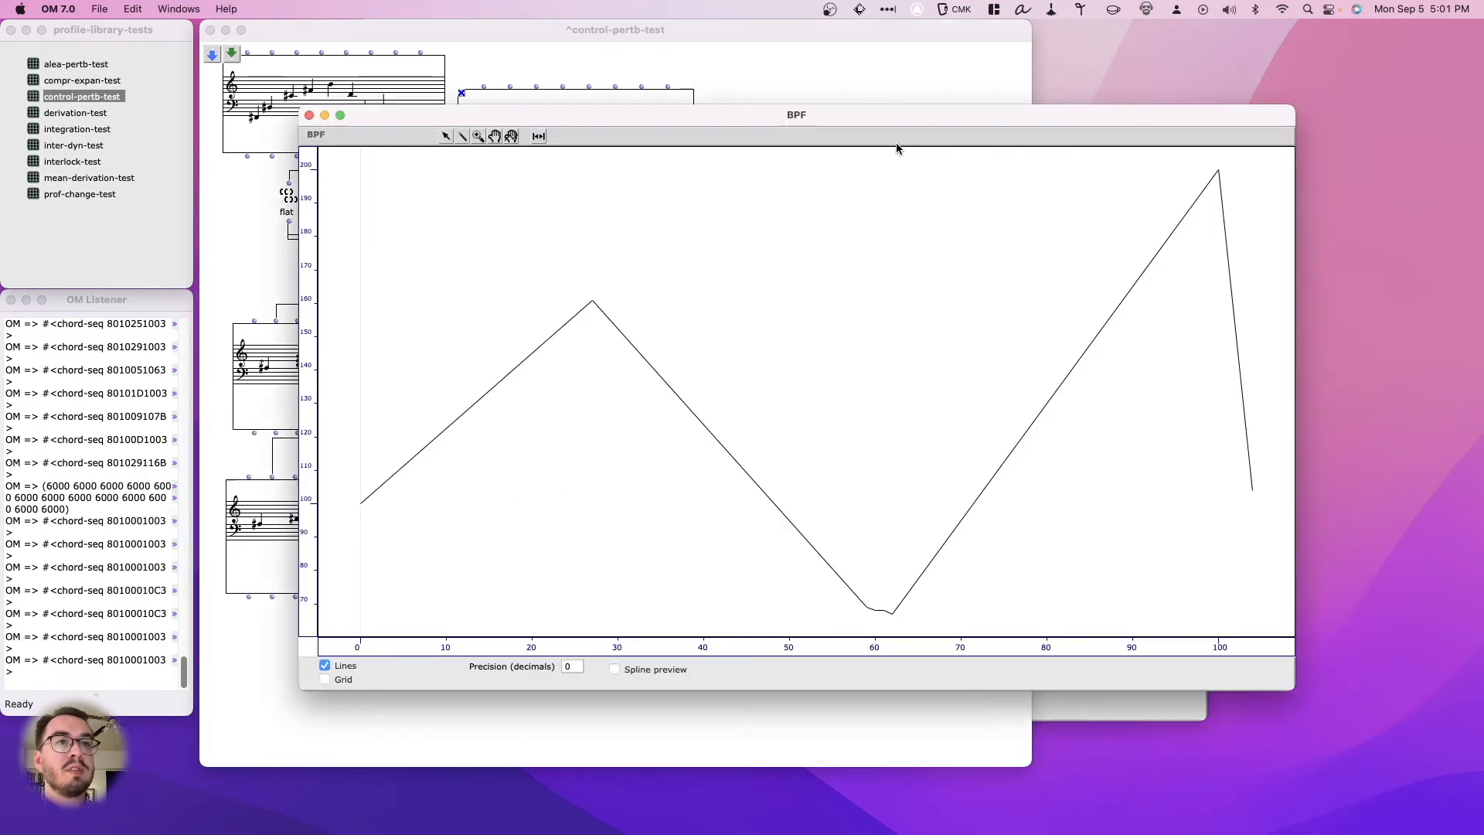
{"action": "left_click_drag", "start_coordinate": [697, 118], "coordinate": [613, 37]}
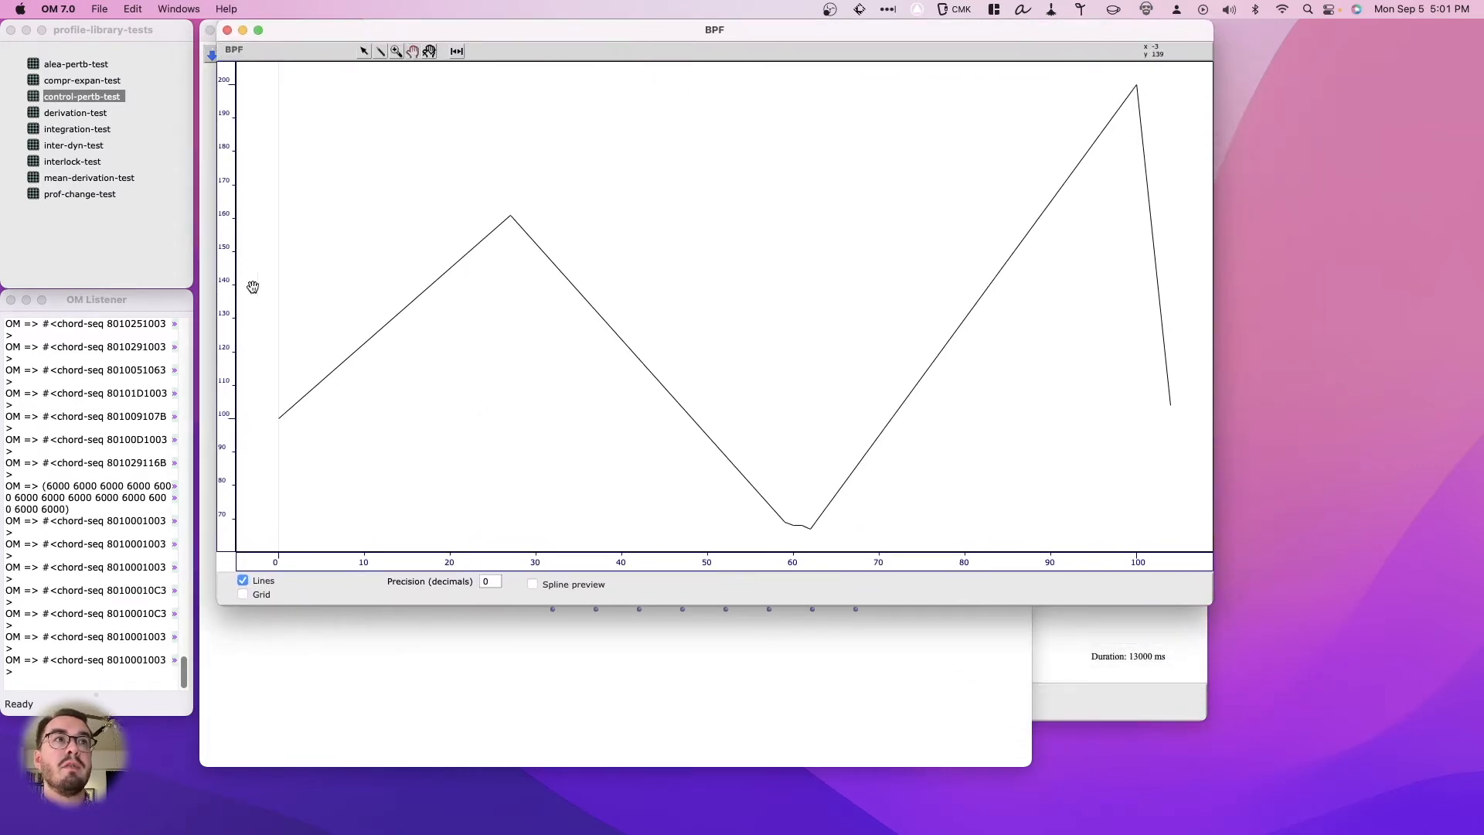
{"action": "left_click_drag", "start_coordinate": [222, 267], "coordinate": [274, 597]}
{"action": "left_click_drag", "start_coordinate": [411, 454], "coordinate": [411, 302]}
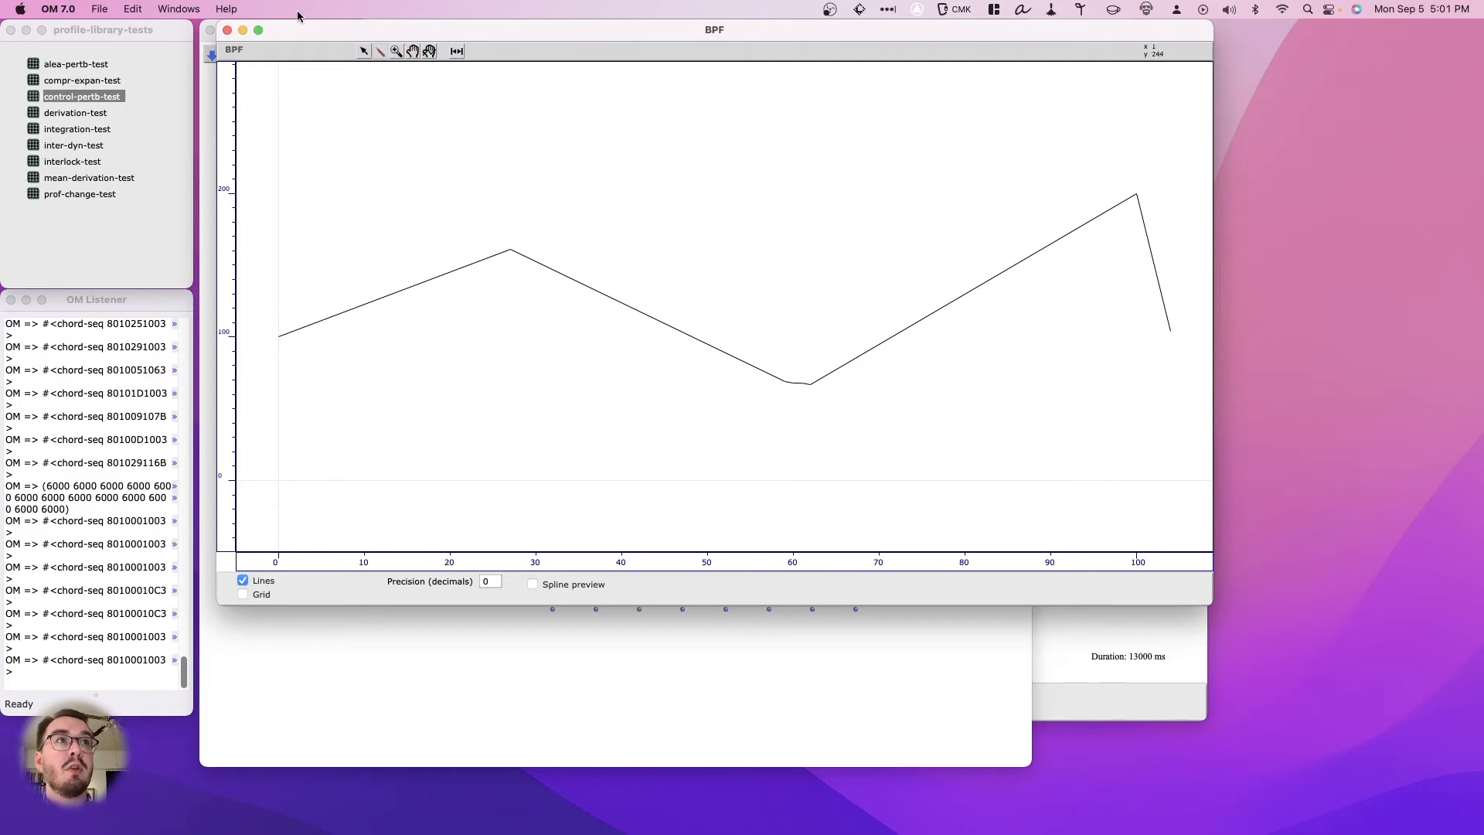
{"action": "left_click", "coordinate": [413, 54]}
{"action": "left_click_drag", "start_coordinate": [308, 464], "coordinate": [319, 336]}
{"action": "left_click", "coordinate": [379, 52]}
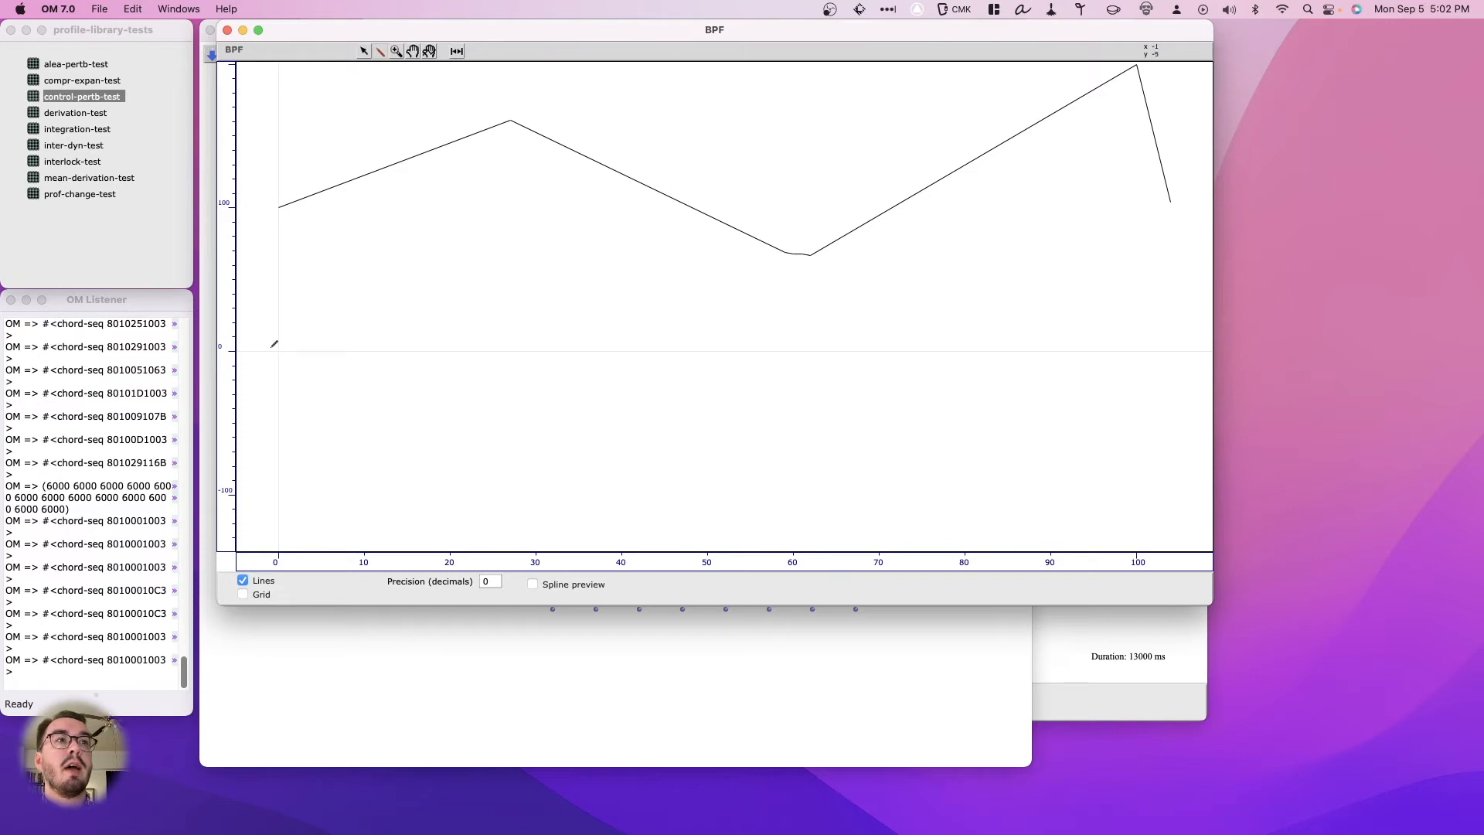
{"action": "mouse_move", "coordinate": [280, 319]}
{"action": "left_mouse_down"}
{"action": "mouse_move", "coordinate": [298, 294]}
{"action": "mouse_move", "coordinate": [387, 298]}
{"action": "mouse_move", "coordinate": [441, 404]}
{"action": "mouse_move", "coordinate": [553, 493]}
{"action": "mouse_move", "coordinate": [712, 412]}
{"action": "mouse_move", "coordinate": [766, 265]}
{"action": "mouse_move", "coordinate": [828, 273]}
{"action": "mouse_move", "coordinate": [851, 357]}
{"action": "mouse_move", "coordinate": [909, 378]}
{"action": "mouse_move", "coordinate": [1019, 261]}
{"action": "mouse_move", "coordinate": [1146, 332]}
{"action": "mouse_move", "coordinate": [1204, 507]}
{"action": "left_mouse_up"}
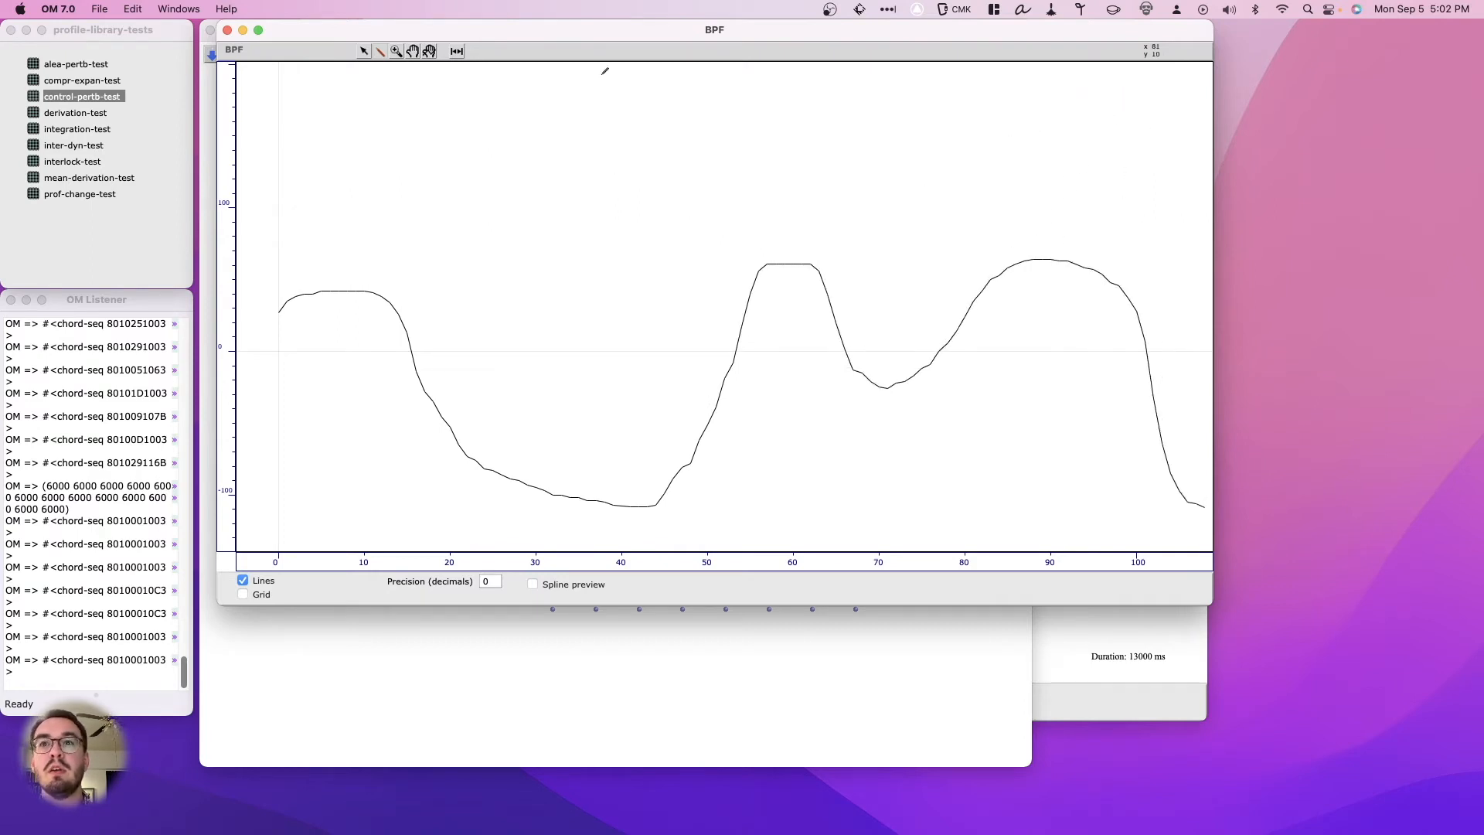
{"action": "left_click", "coordinate": [227, 30]}
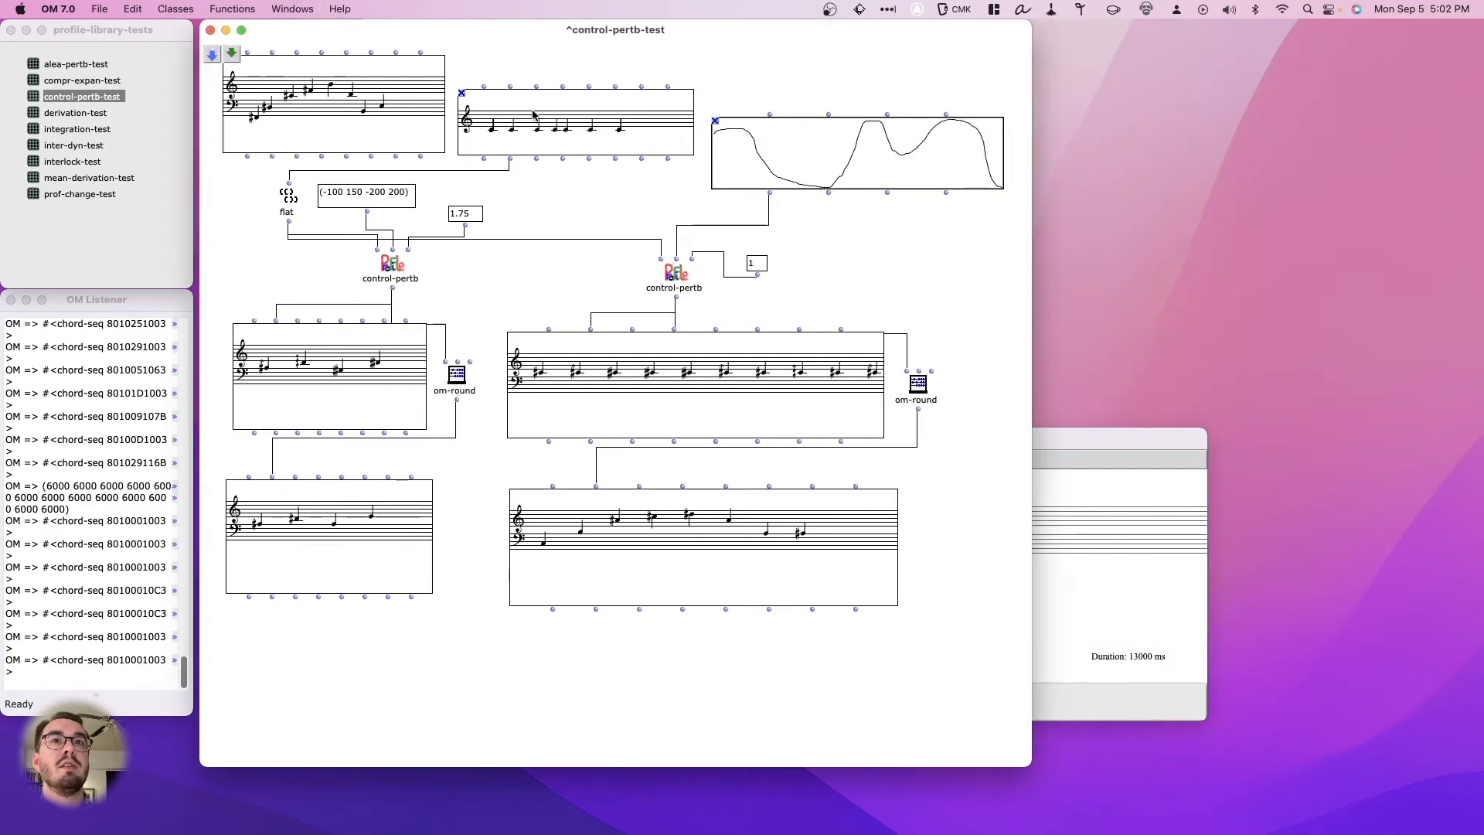
- Re-evaluate the BPF-driven upper result with the new curve and examine its notes in the chord-seq editor
{"action": "double_click", "coordinate": [730, 374]}
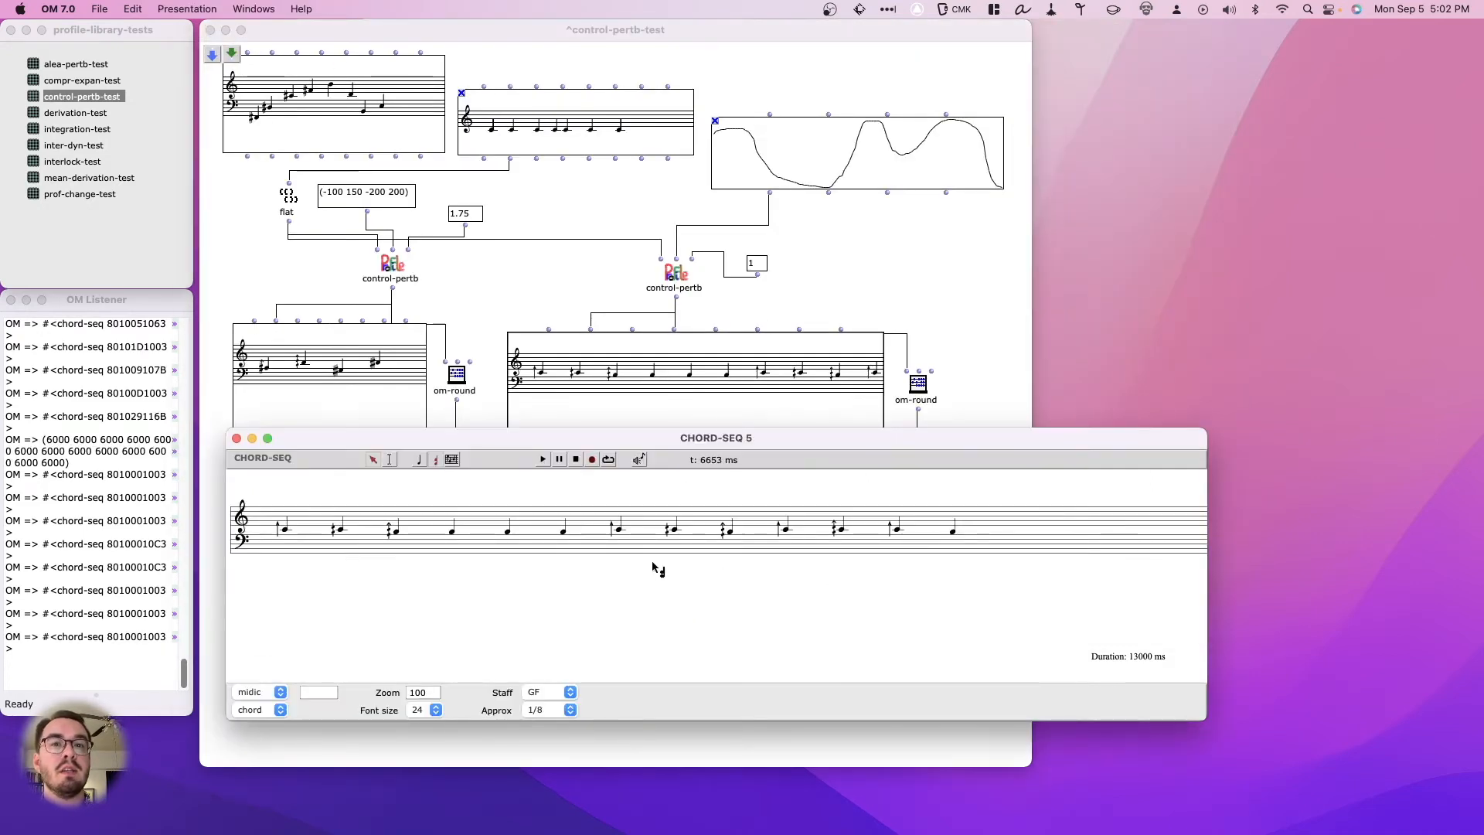
{"action": "left_click", "coordinate": [410, 548]}
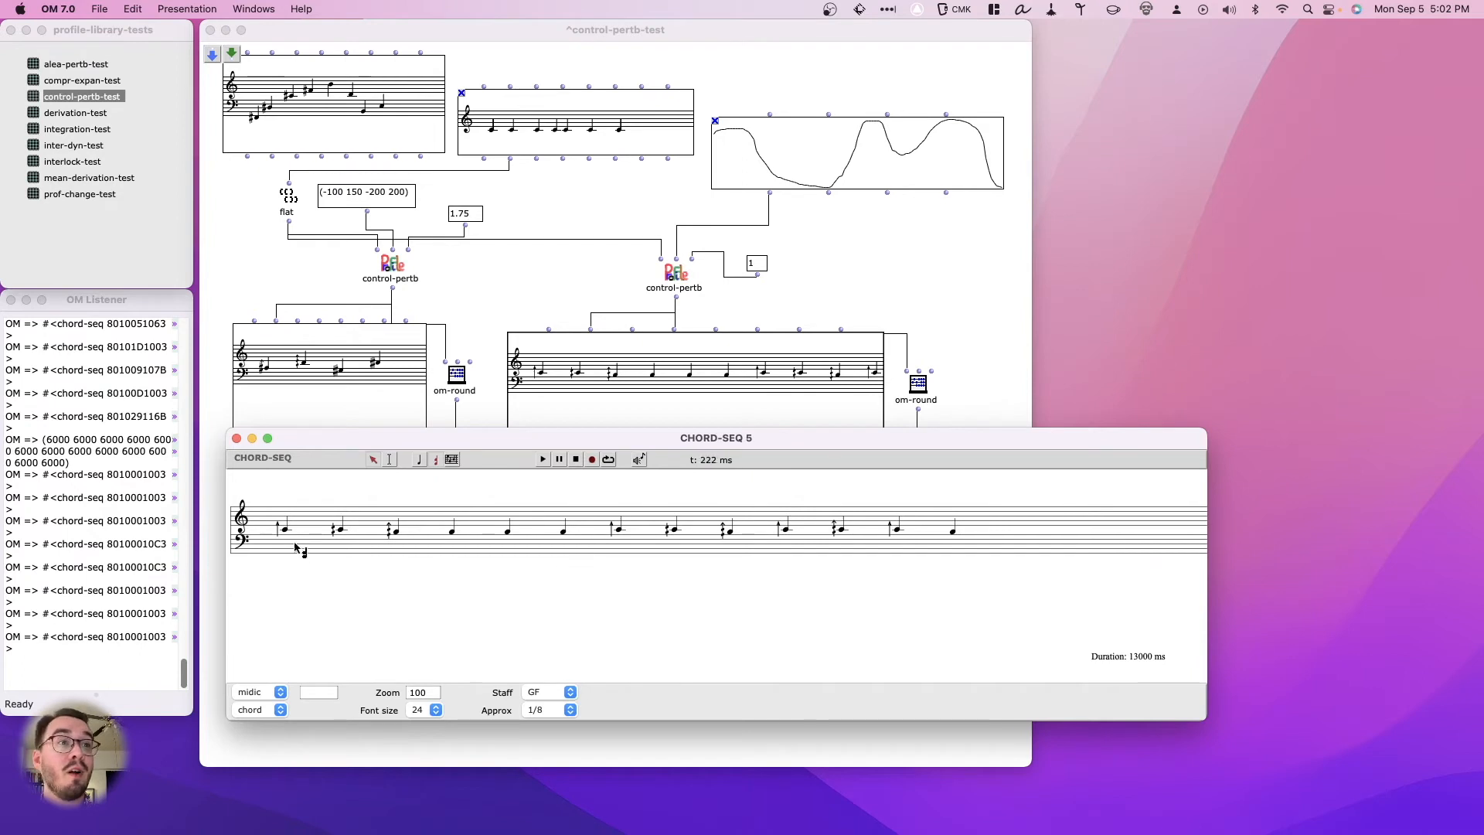
{"action": "key", "text": "super+w"}
- Set the BPF-driven control-pertb's factor to 6 and inspect the re-evaluated upper result in its chord-seq editor
{"action": "double_click", "coordinate": [757, 263]}
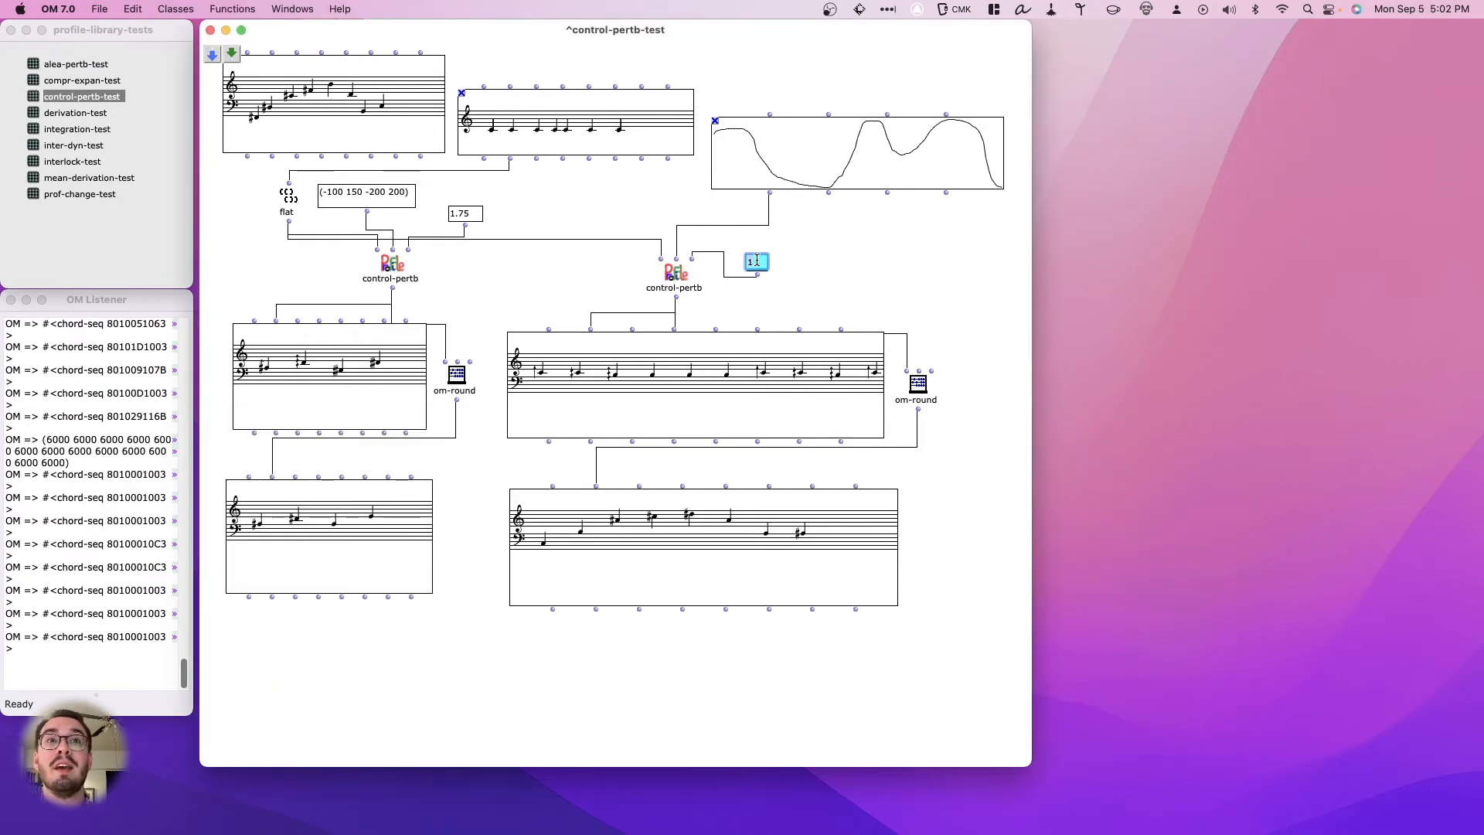
{"action": "key", "text": "BackSpace"}
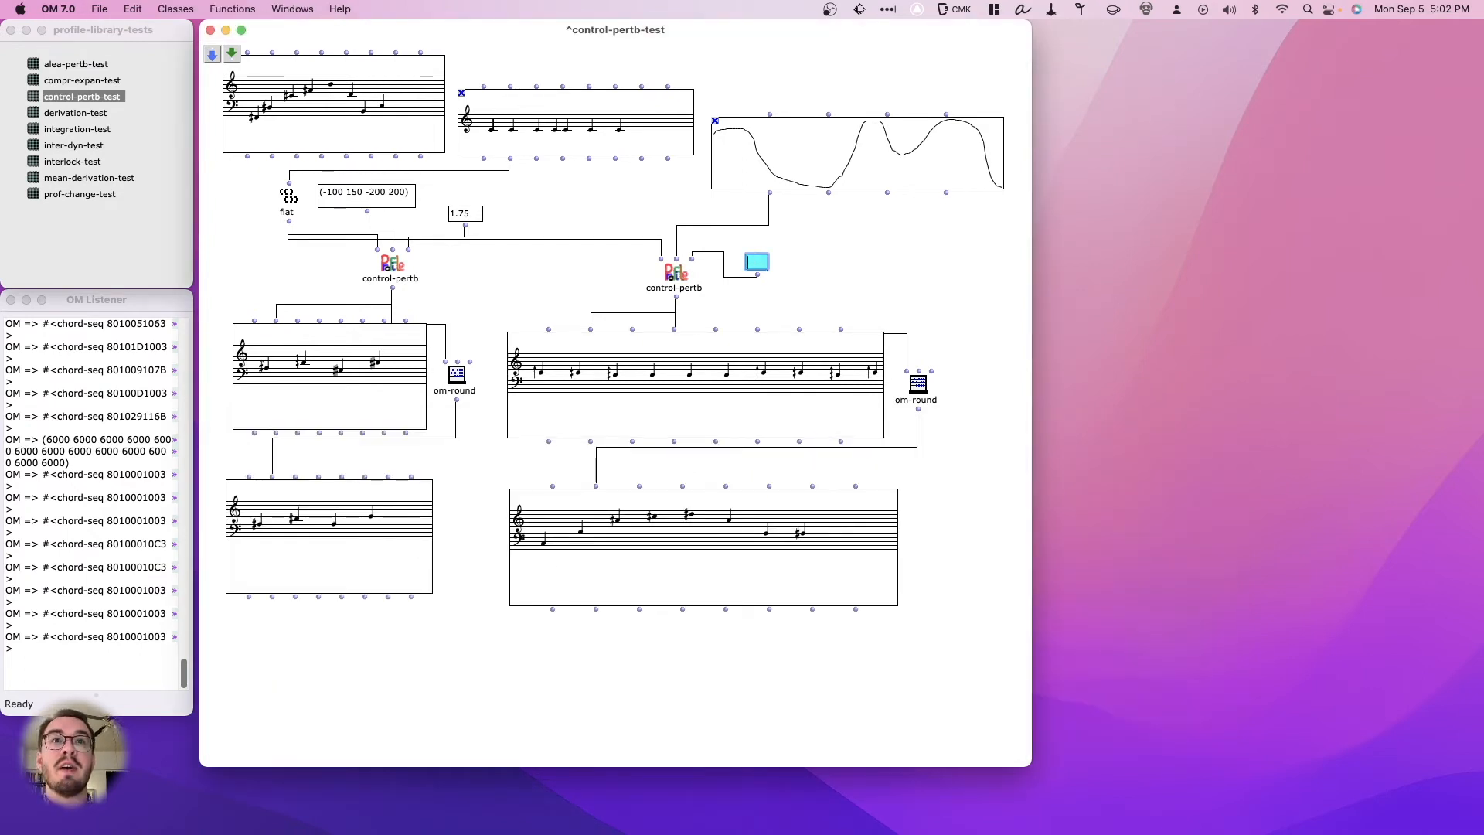
{"action": "type", "text": "6"}
{"action": "key", "text": "Return"}
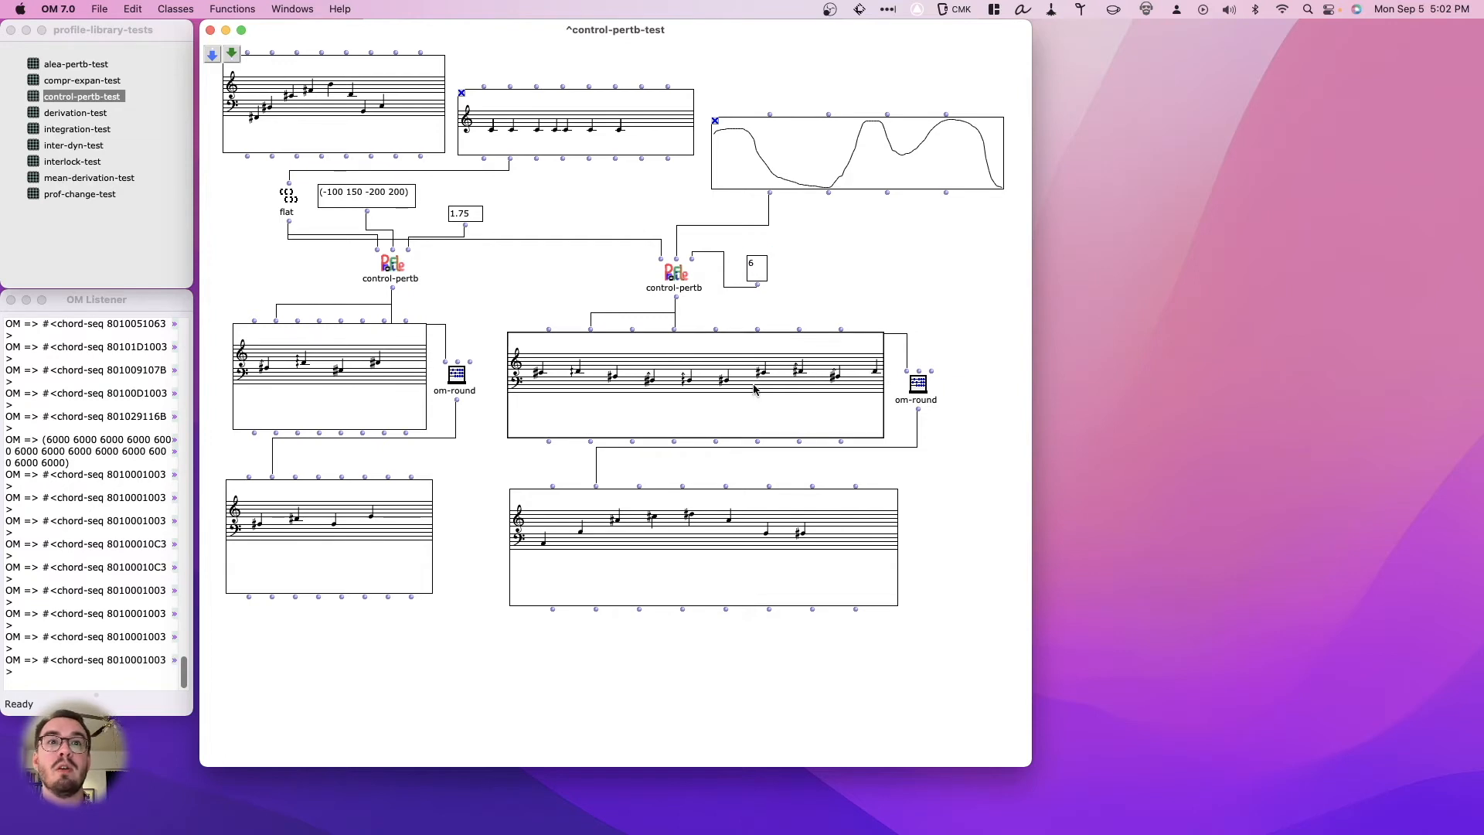
{"action": "double_click", "coordinate": [753, 389]}
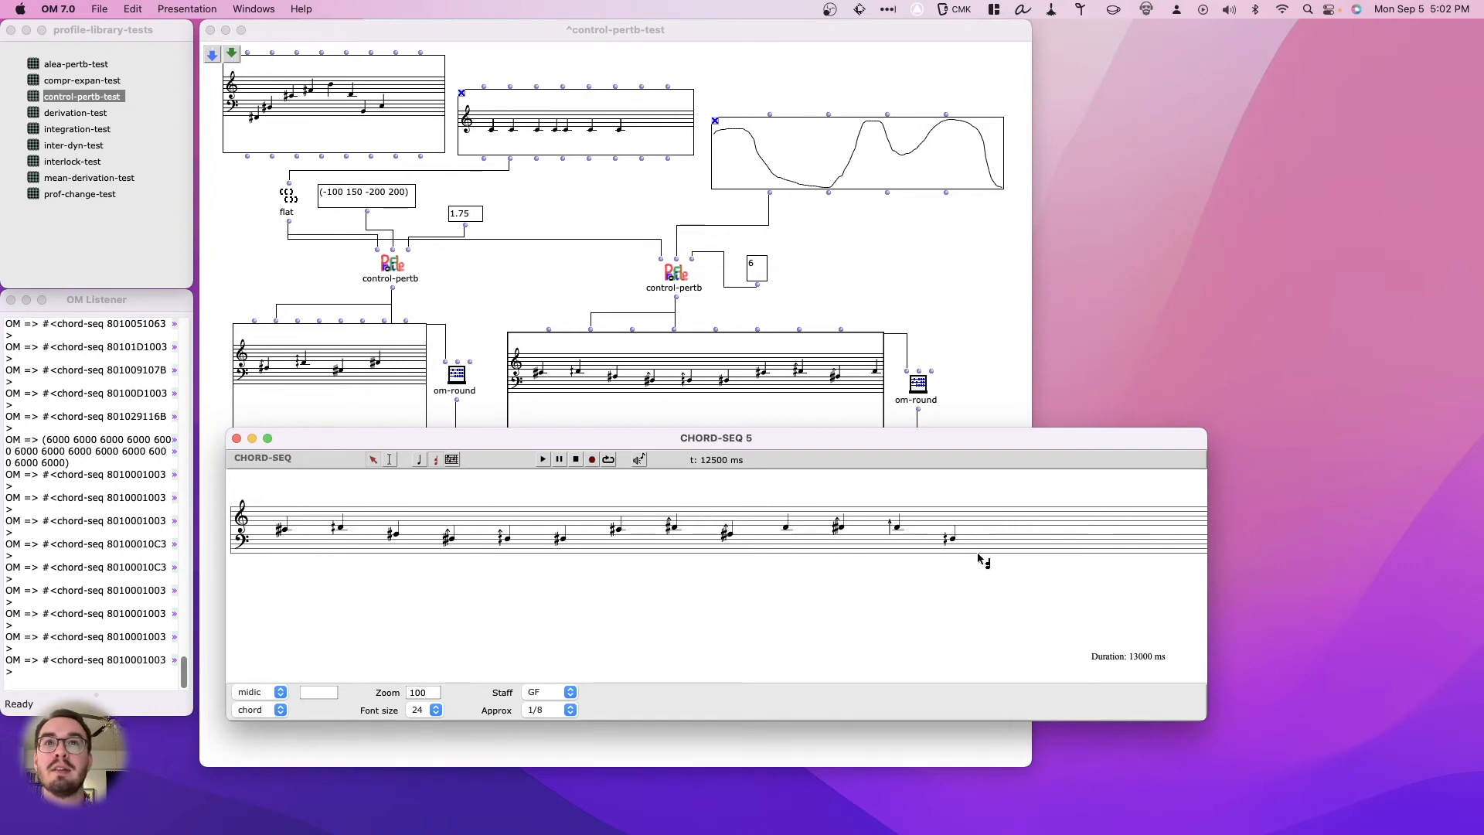
{"action": "left_click", "coordinate": [237, 439]}
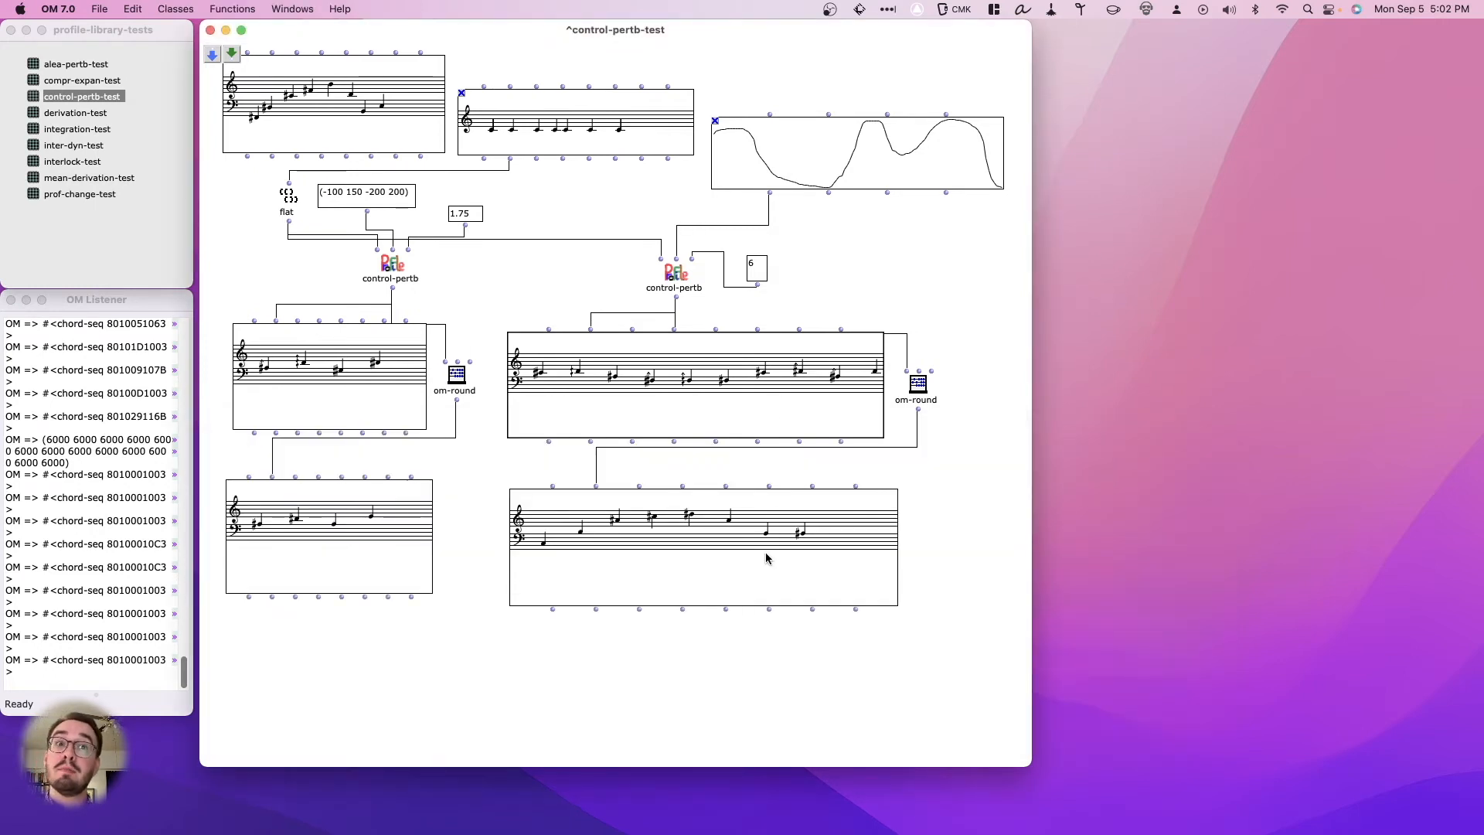
- Evaluate the rounded result chord sequence beneath the BPF-driven control-pertb and point out its om-round box
{"action": "key", "text": "v"}
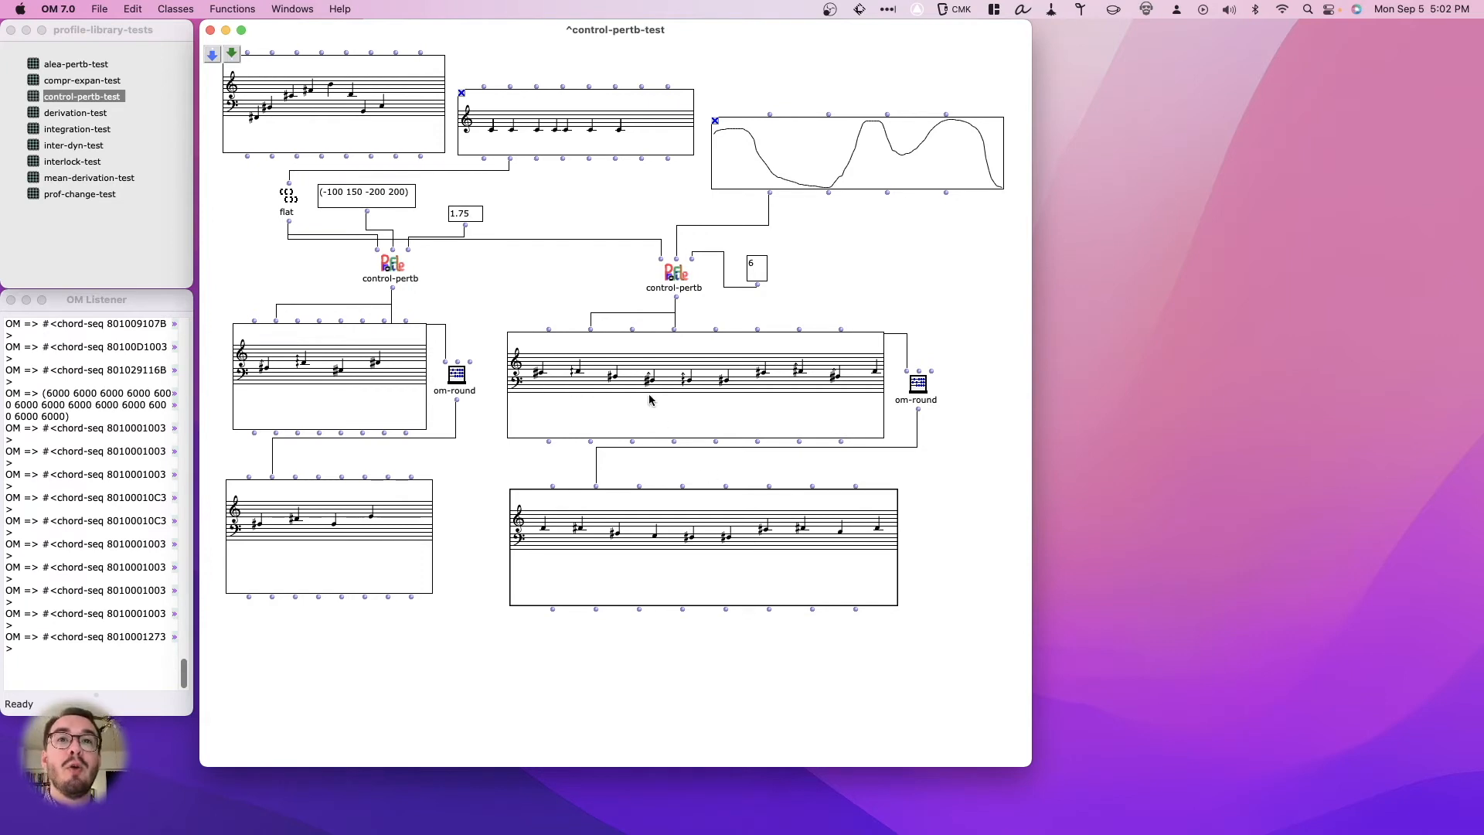
{"action": "double_click", "coordinate": [920, 373]}
{"action": "key", "text": "Return"}
{"action": "left_click", "coordinate": [918, 381]}
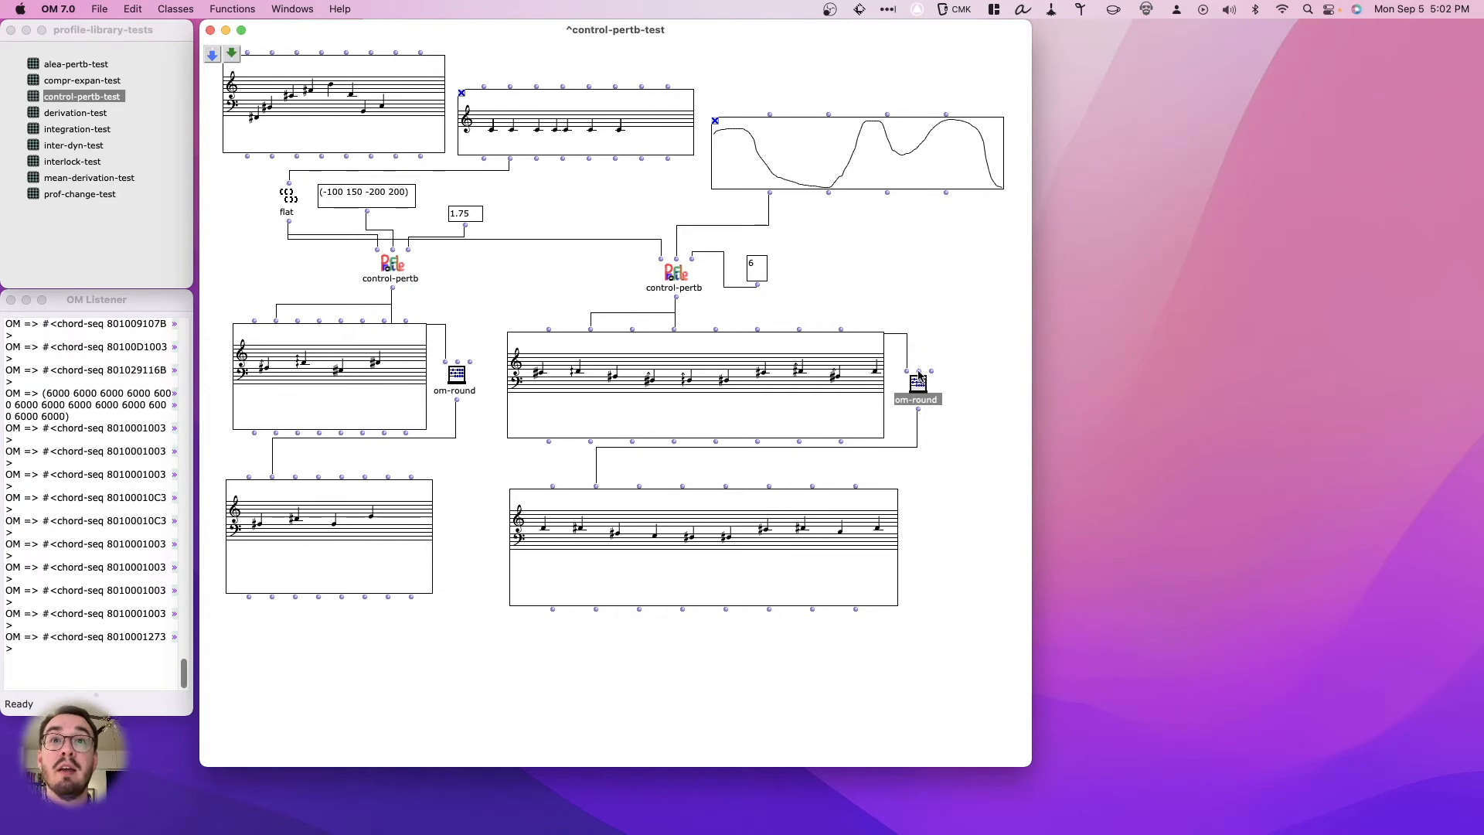
{"action": "left_click", "coordinate": [928, 345]}
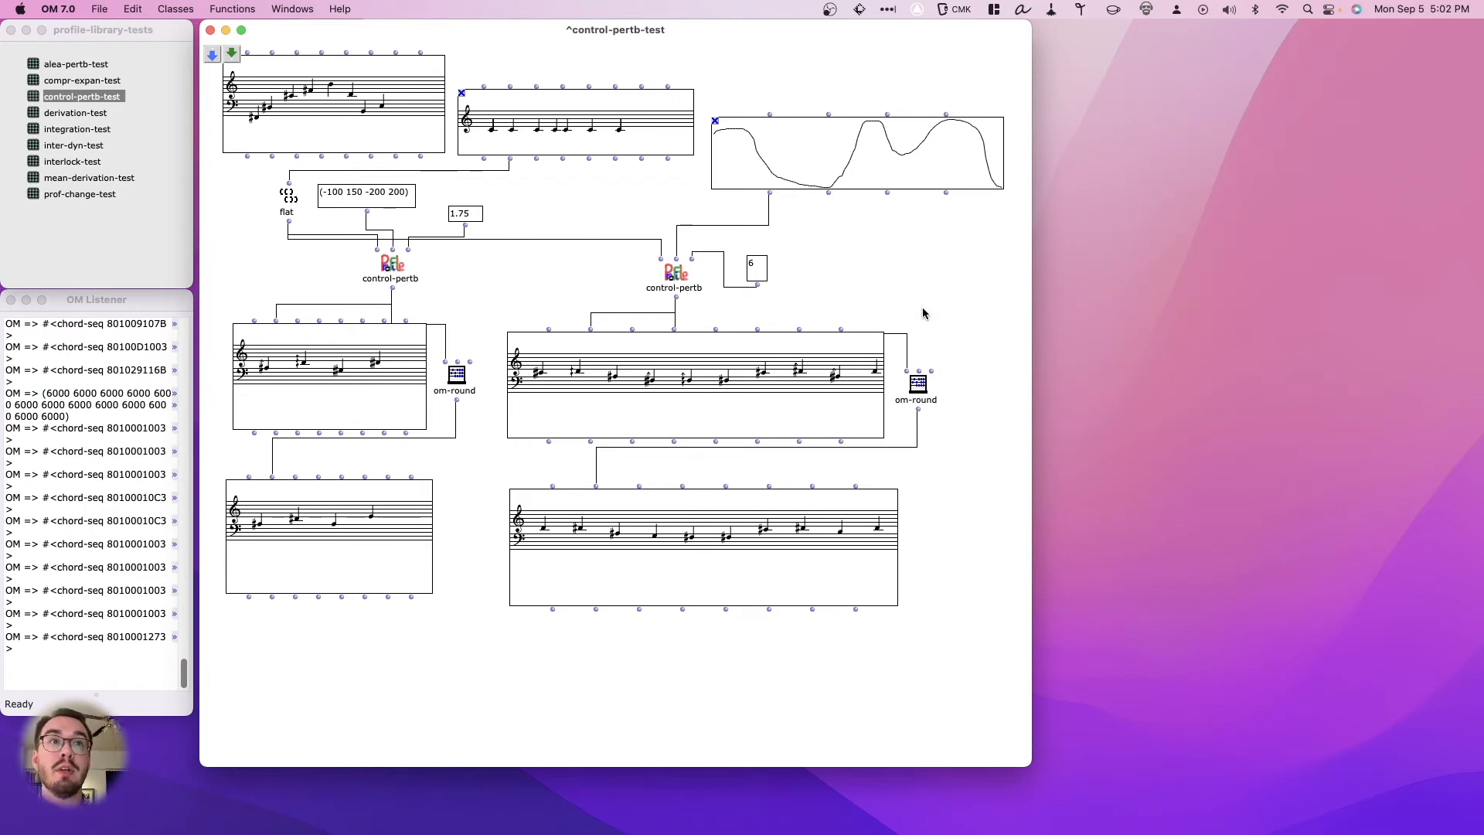
- Open the BPF-driven rounded chord sequence in its editor to examine the notes, and close the editor
{"action": "double_click", "coordinate": [815, 526]}
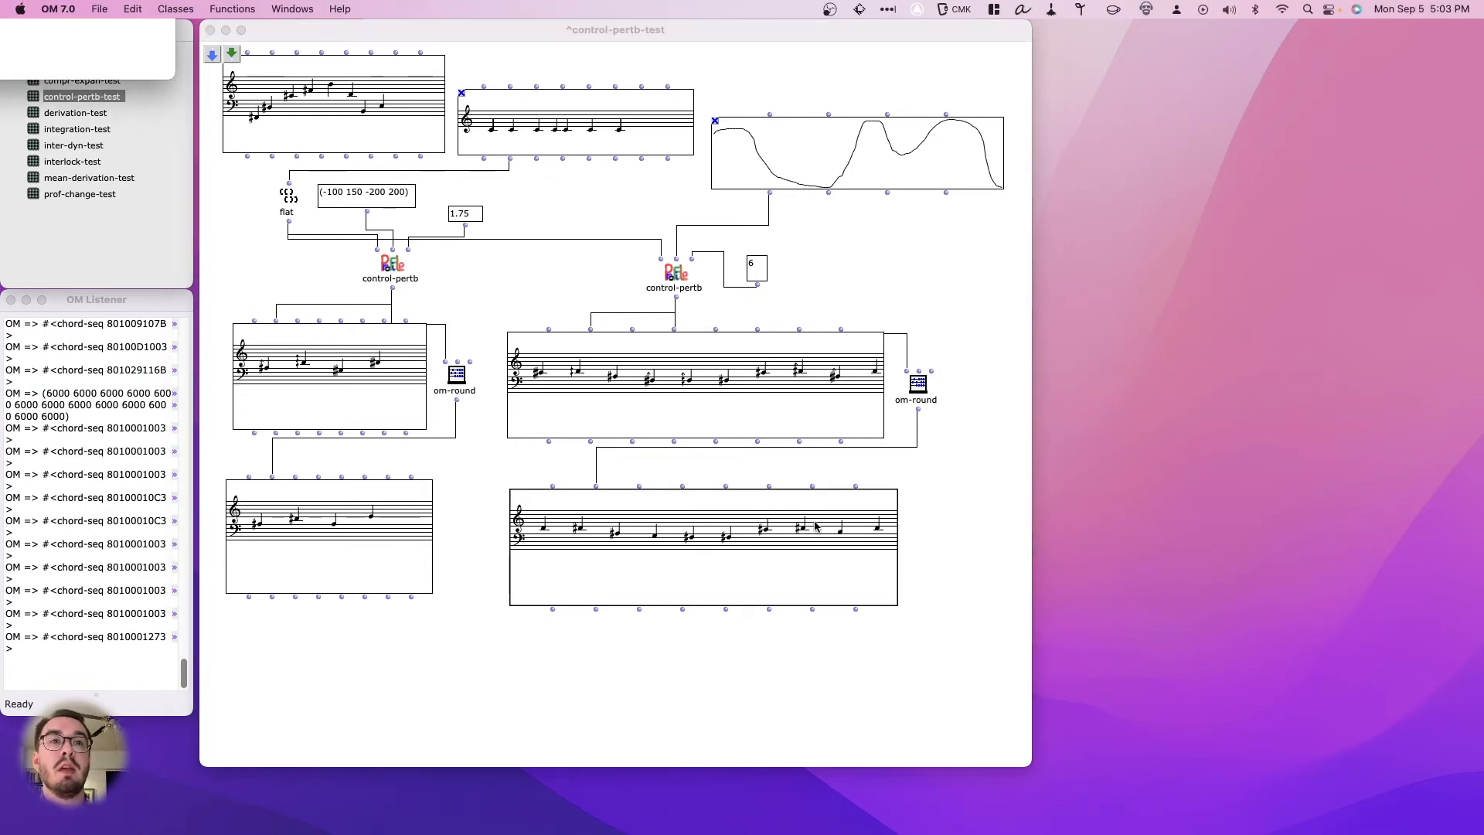
{"action": "left_click_drag", "start_coordinate": [144, 39], "coordinate": [664, 214]}
{"action": "left_click", "coordinate": [419, 204]}
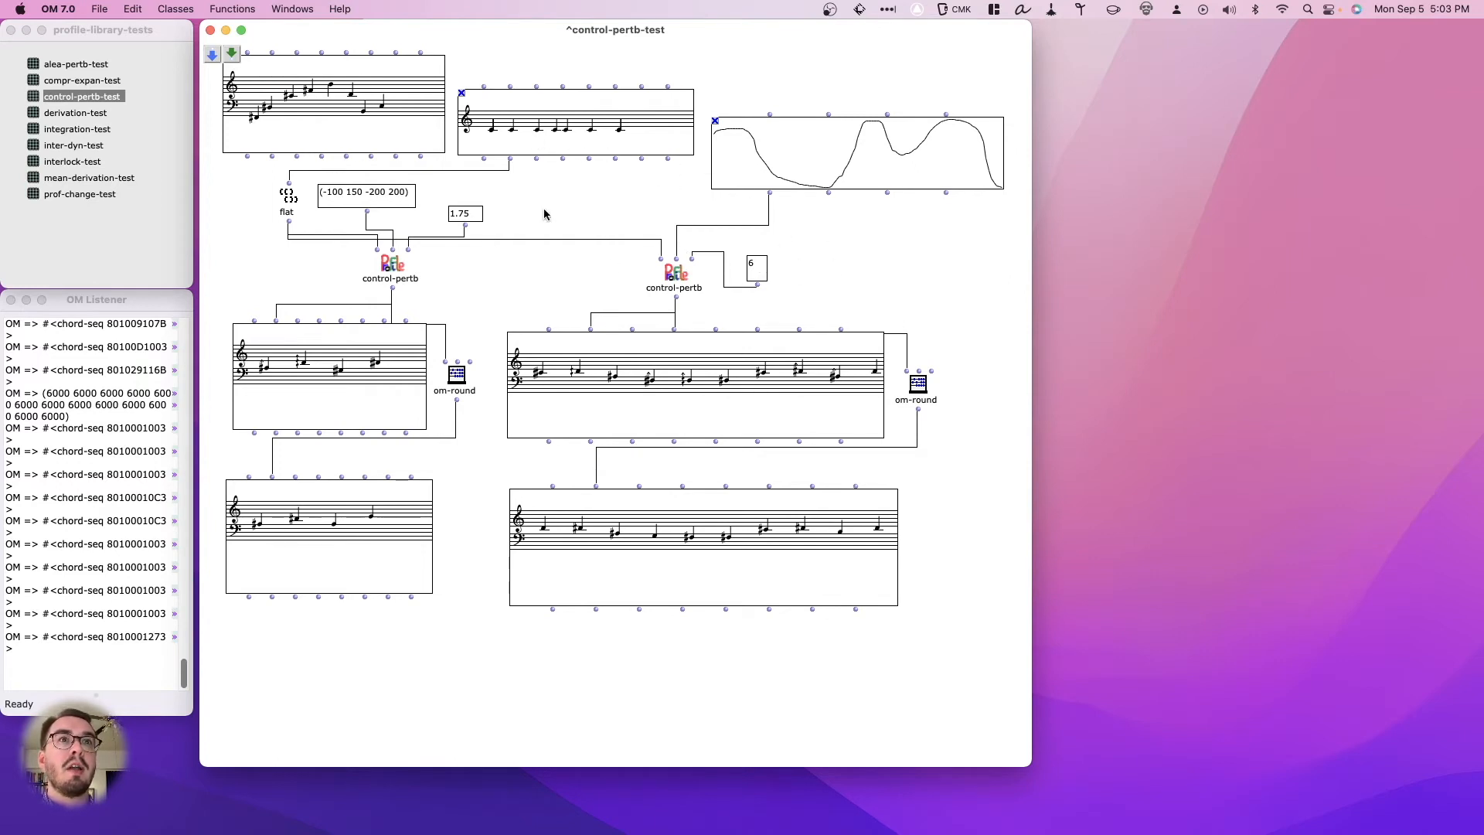
- Connect the original melody's pitch output to the flat box and evaluate all four result chord sequences
{"action": "left_click_drag", "start_coordinate": [271, 158], "coordinate": [290, 184]}
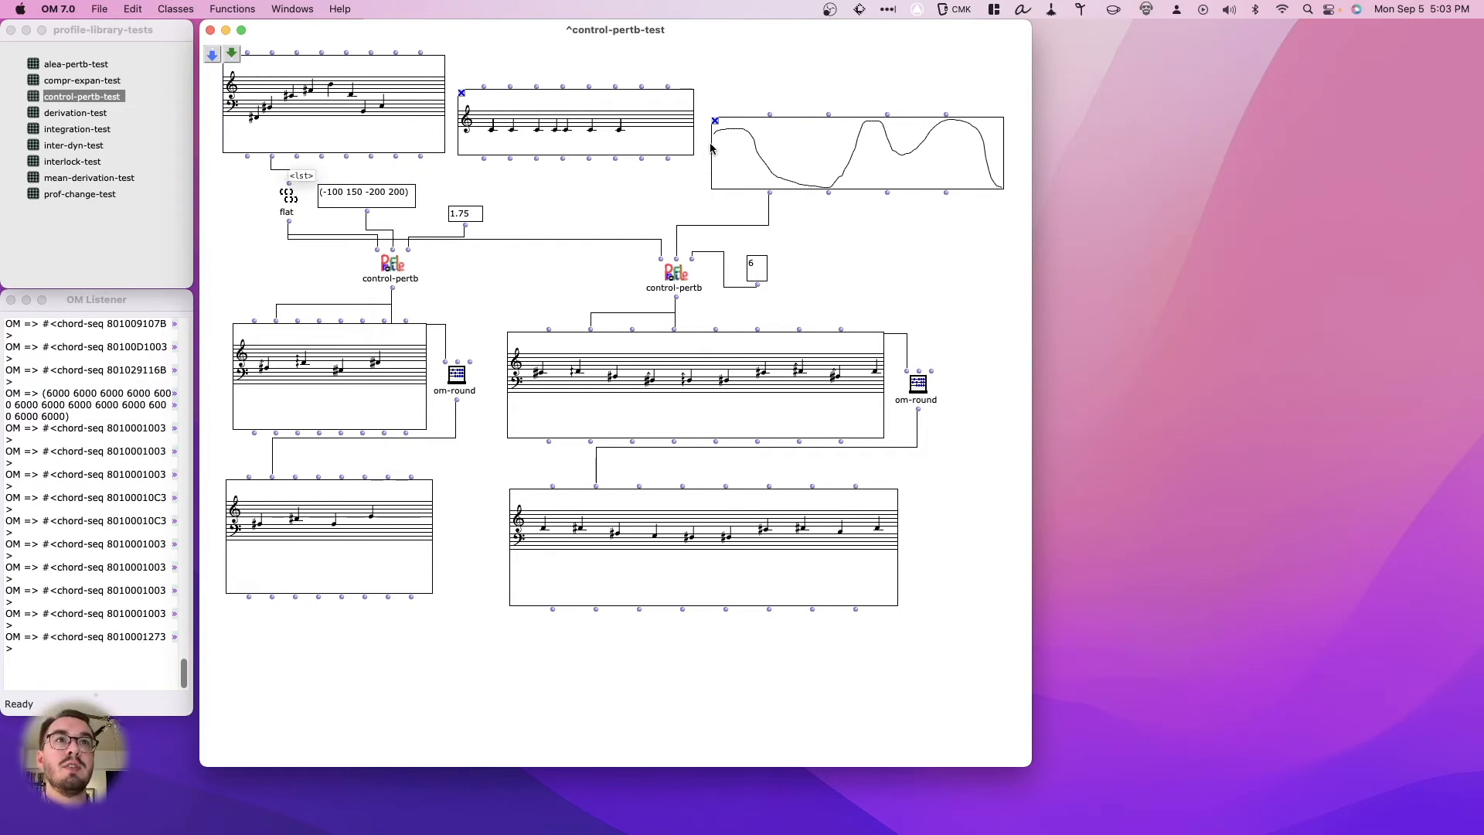
{"action": "left_click_drag", "start_coordinate": [597, 643], "coordinate": [348, 415]}
{"action": "key", "text": "v"}
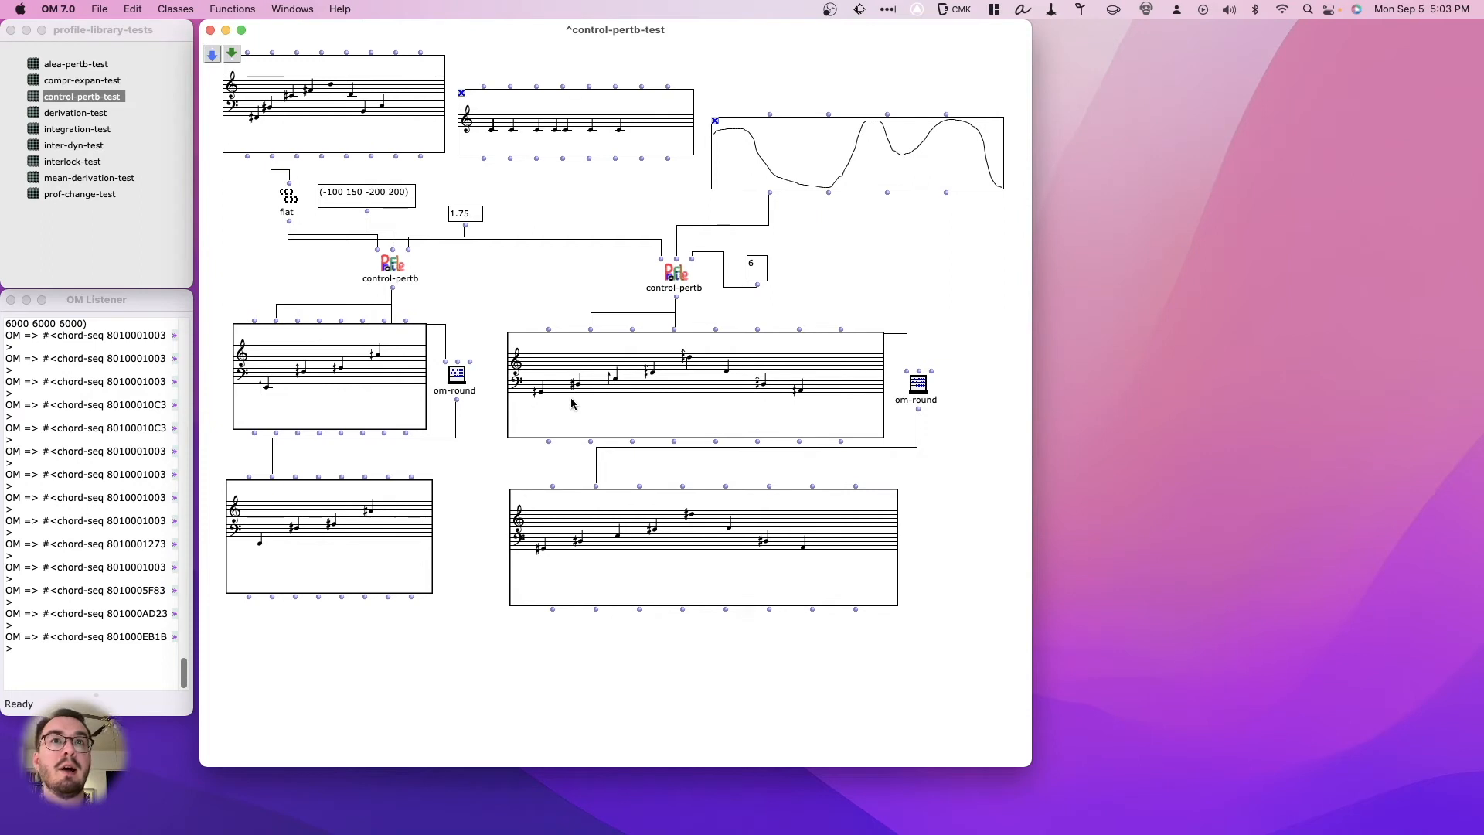
- Set the BPF-driven control-pertb's factor to 1 and re-evaluate its upper result chord sequence
{"action": "double_click", "coordinate": [757, 274]}
{"action": "type", "text": "1"}
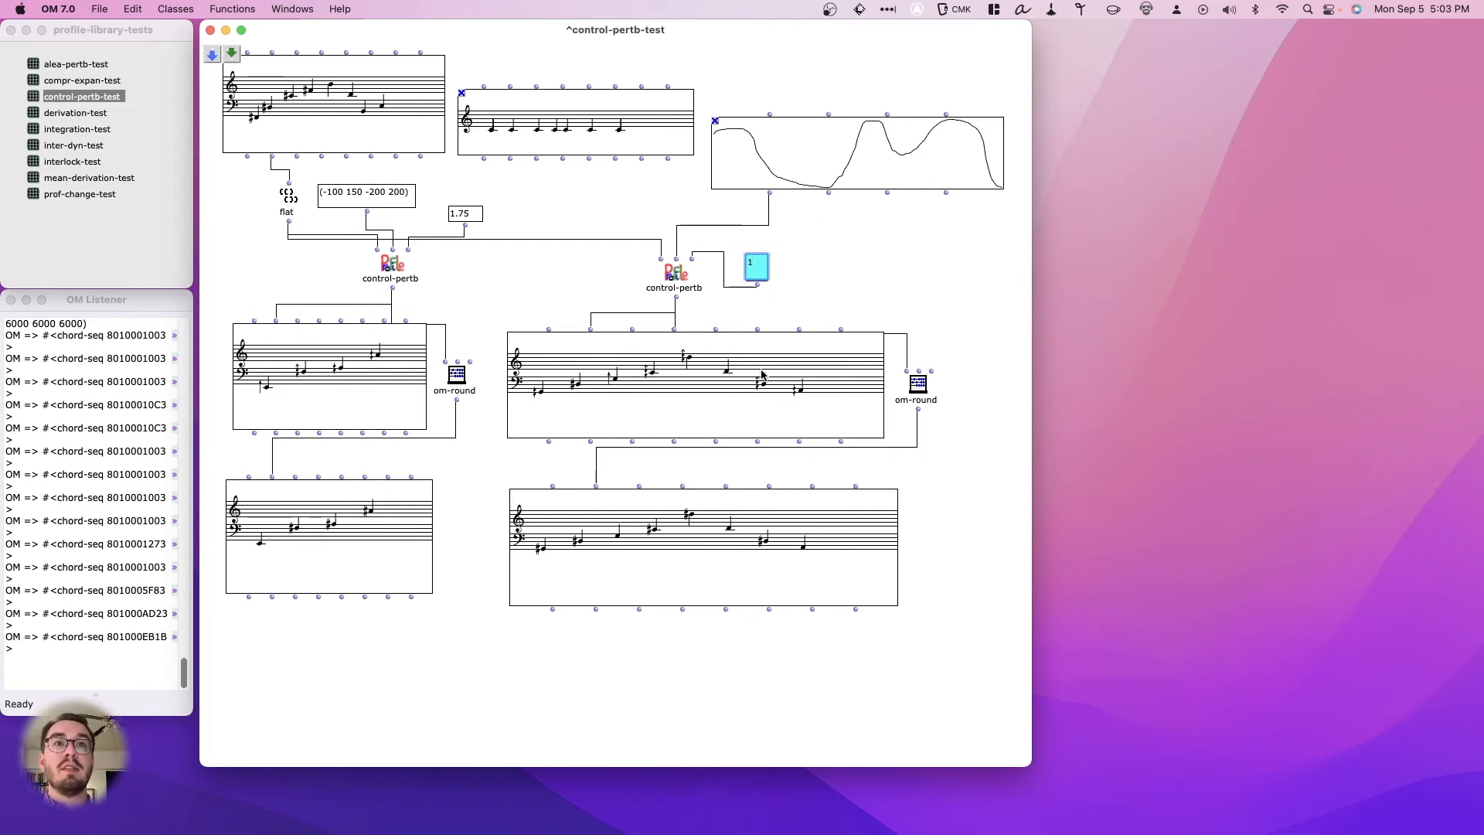
{"action": "key", "text": "Return"}
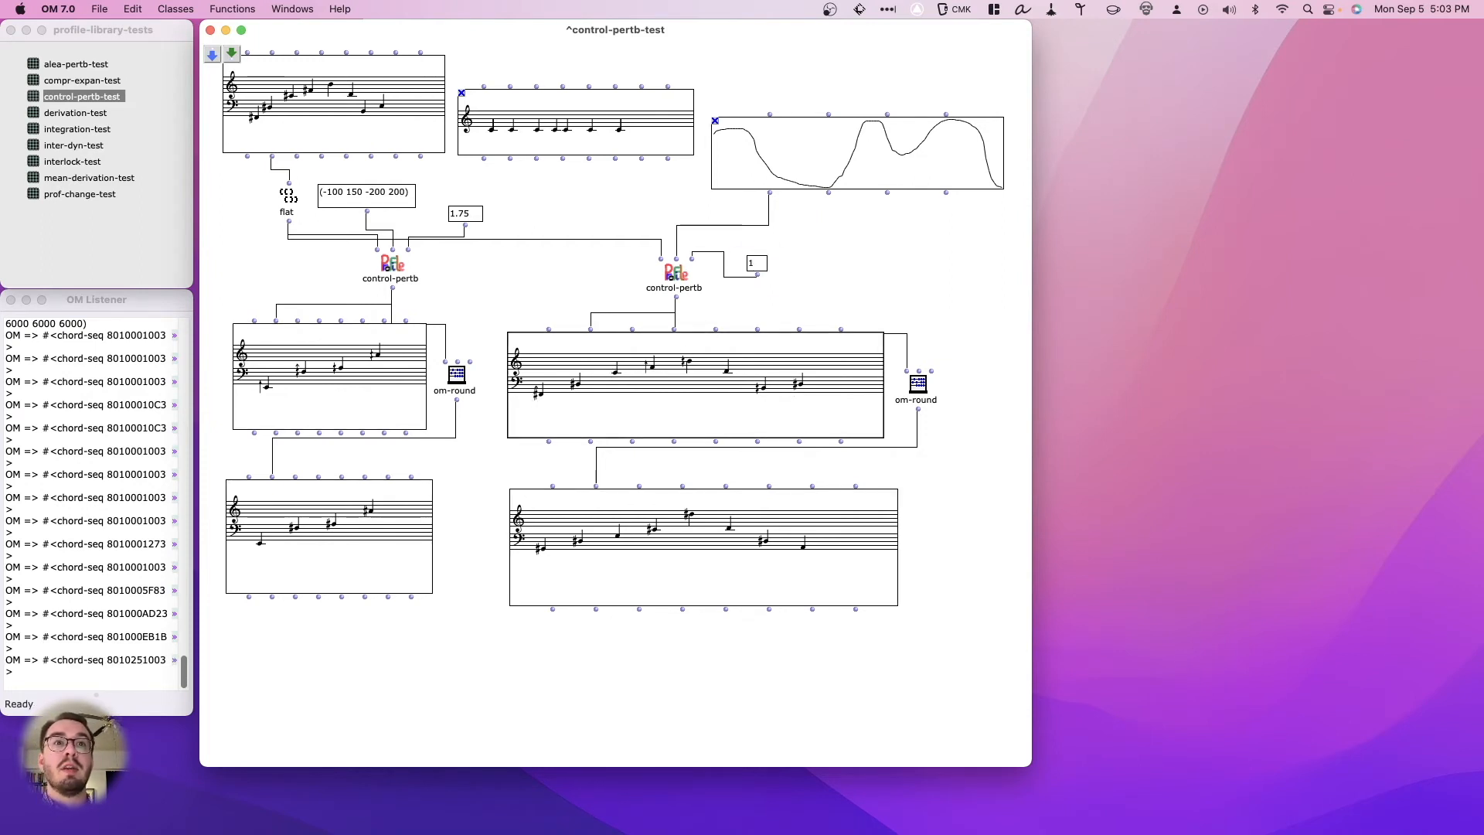
- Clear the perturbation BPF and redraw it flat near 0, dipping to about -115 around x 65 and returning to about 0 by x 110
{"action": "double_click", "coordinate": [791, 165]}
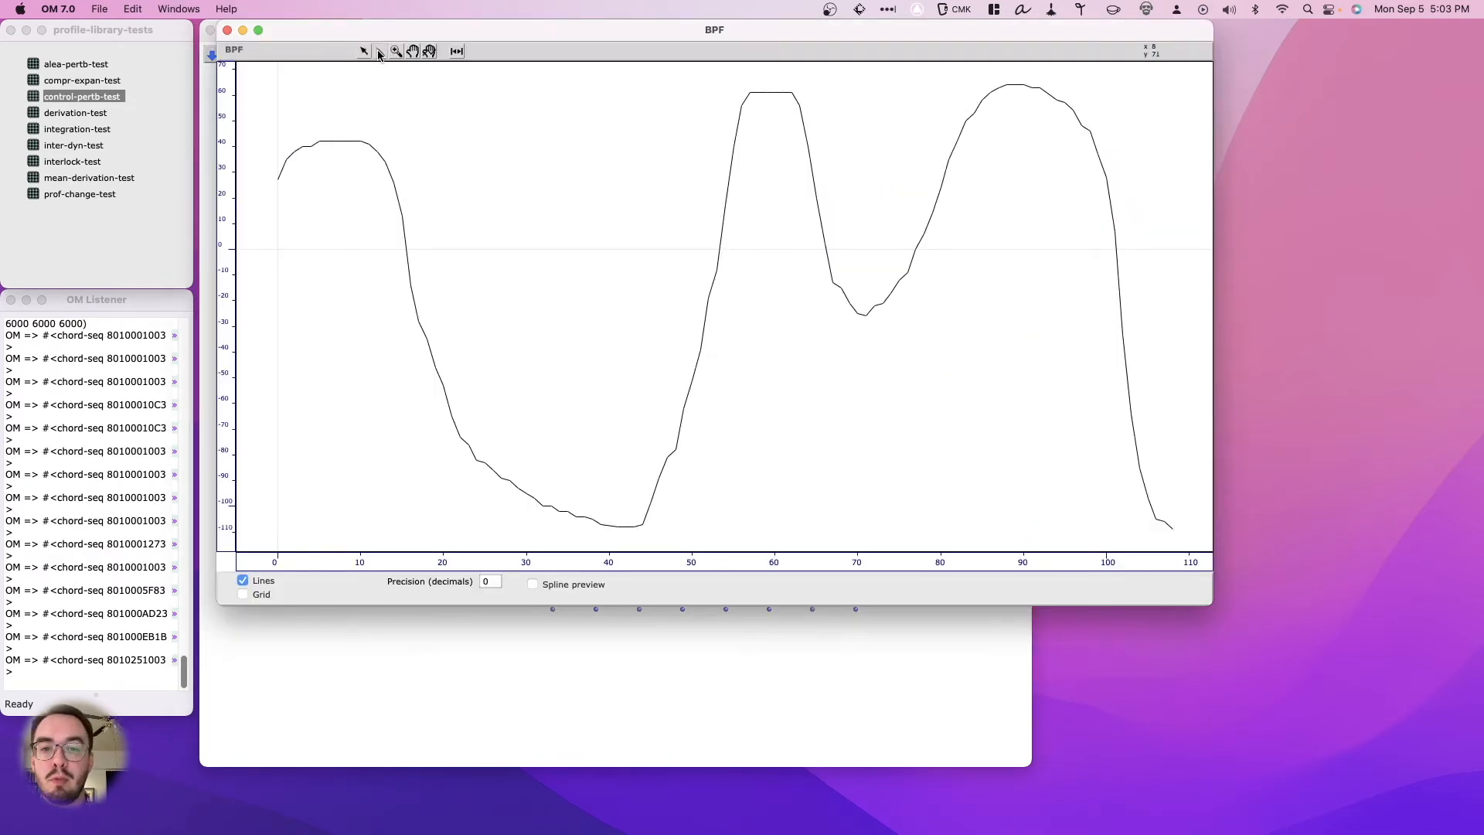
{"action": "mouse_move", "coordinate": [282, 247]}
{"action": "left_mouse_down"}
{"action": "mouse_move", "coordinate": [585, 247]}
{"action": "mouse_move", "coordinate": [471, 255]}
{"action": "left_mouse_up"}
{"action": "mouse_move", "coordinate": [583, 246]}
{"action": "left_mouse_down"}
{"action": "mouse_move", "coordinate": [708, 217]}
{"action": "mouse_move", "coordinate": [678, 259]}
{"action": "mouse_move", "coordinate": [620, 266]}
{"action": "left_mouse_up"}
{"action": "key", "text": "super+a"}
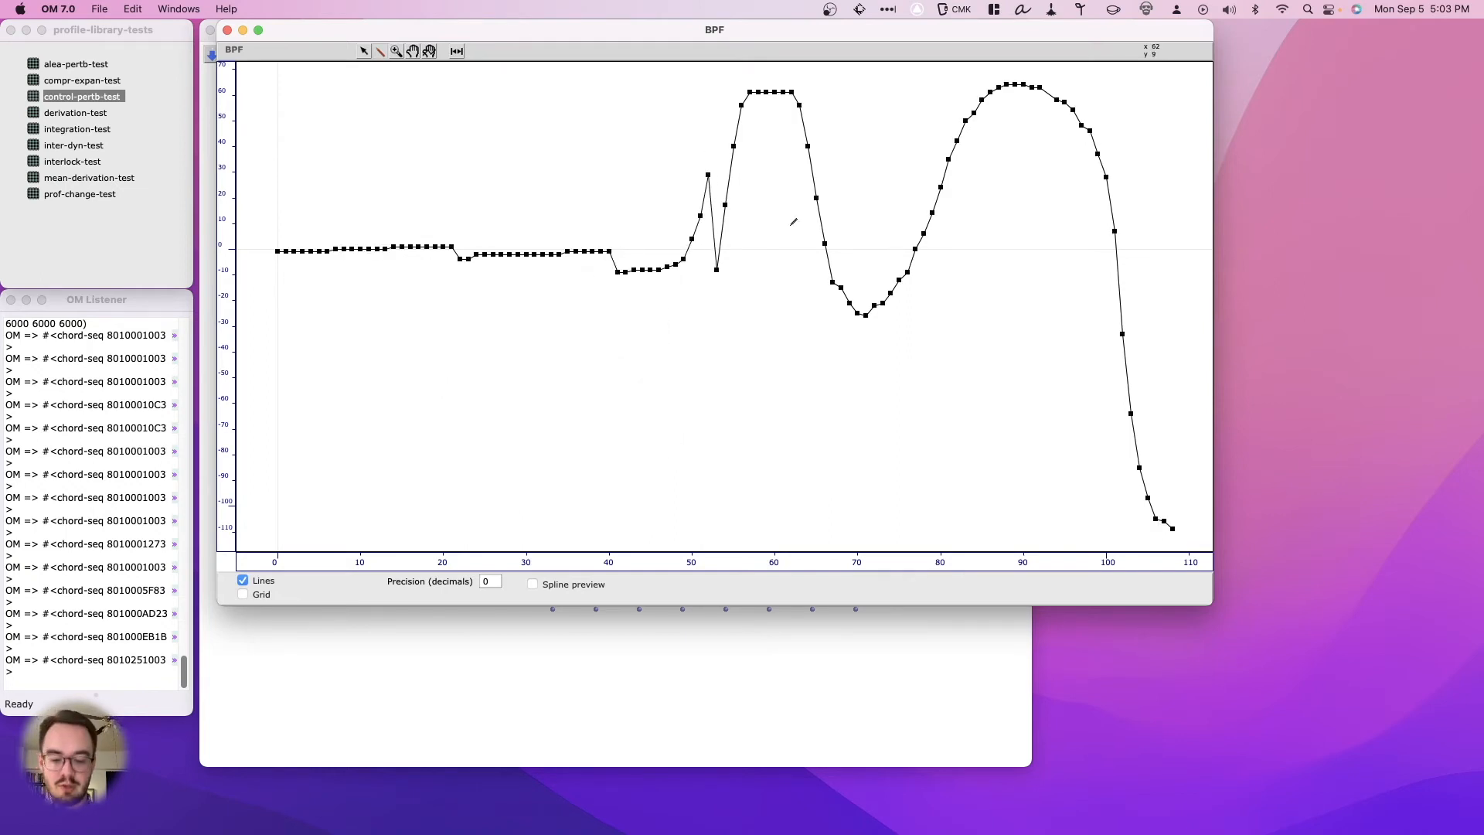
{"action": "key", "text": "BackSpace"}
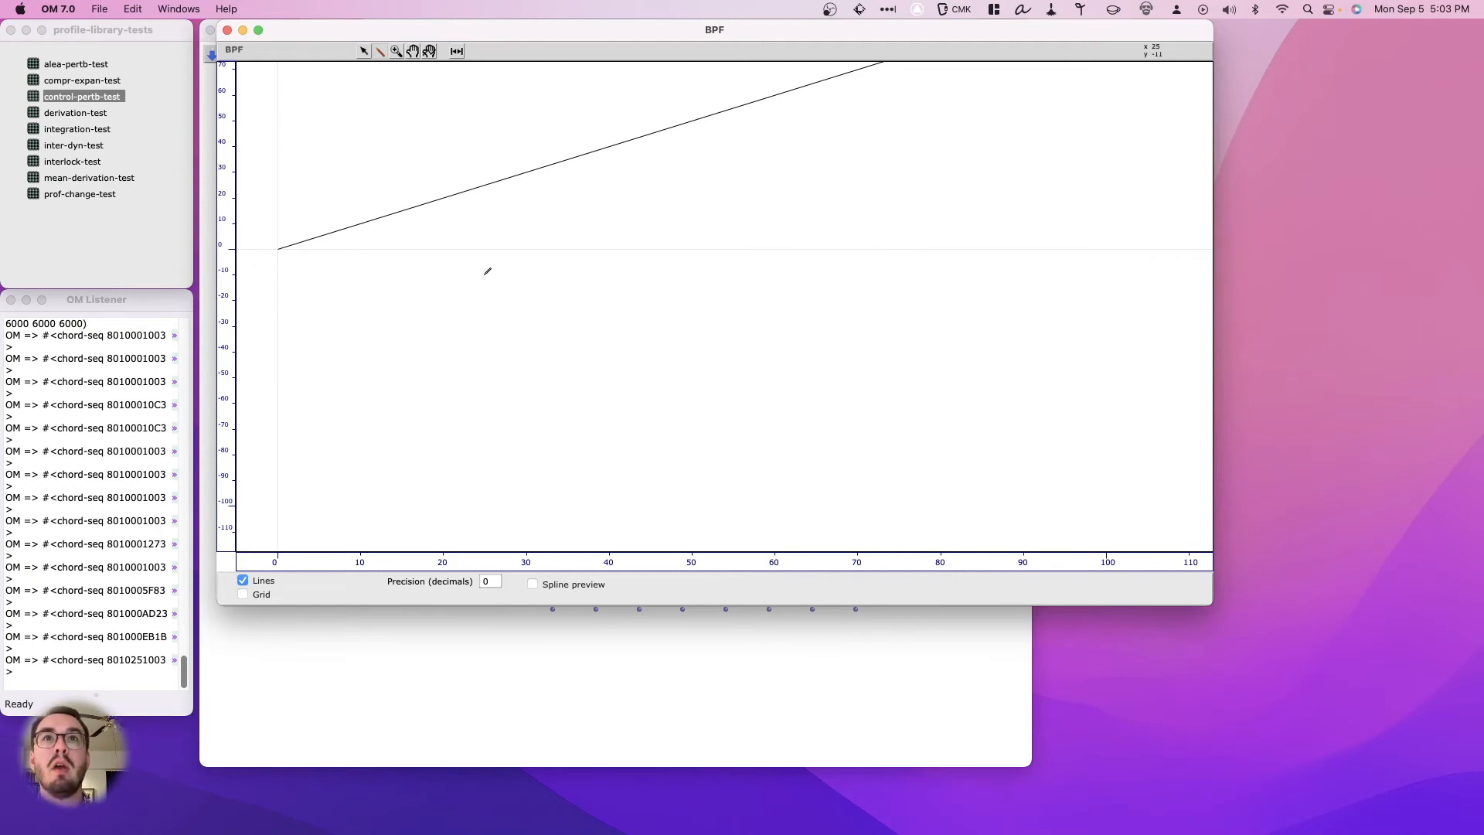
{"action": "mouse_move", "coordinate": [280, 248]}
{"action": "left_mouse_down"}
{"action": "mouse_move", "coordinate": [621, 252]}
{"action": "mouse_move", "coordinate": [725, 493]}
{"action": "mouse_move", "coordinate": [809, 530]}
{"action": "mouse_move", "coordinate": [910, 492]}
{"action": "mouse_move", "coordinate": [997, 321]}
{"action": "mouse_move", "coordinate": [1074, 244]}
{"action": "mouse_move", "coordinate": [1189, 243]}
{"action": "left_mouse_up"}
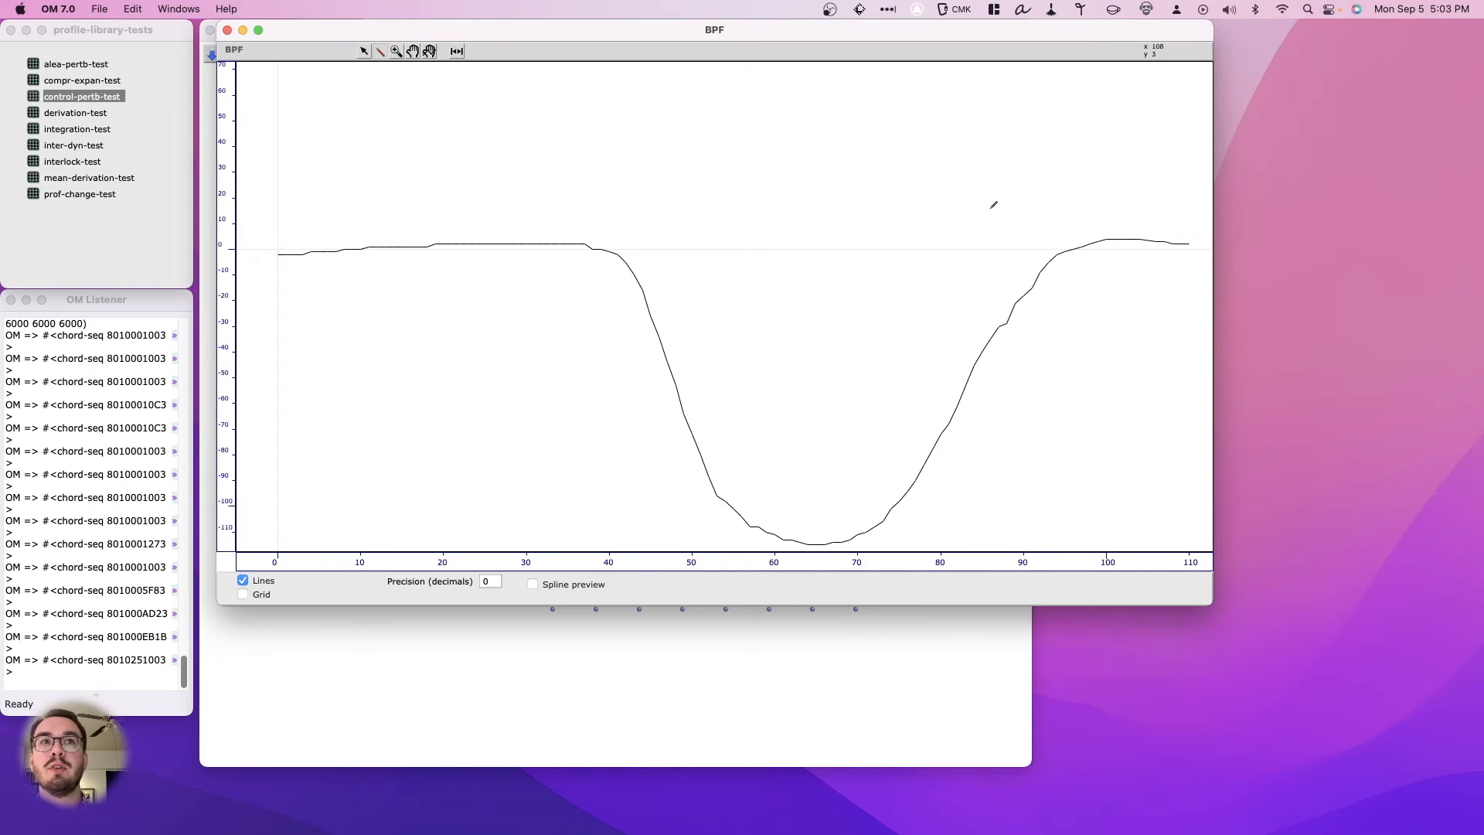
{"action": "left_click", "coordinate": [226, 30]}
{"action": "left_click", "coordinate": [724, 416]}
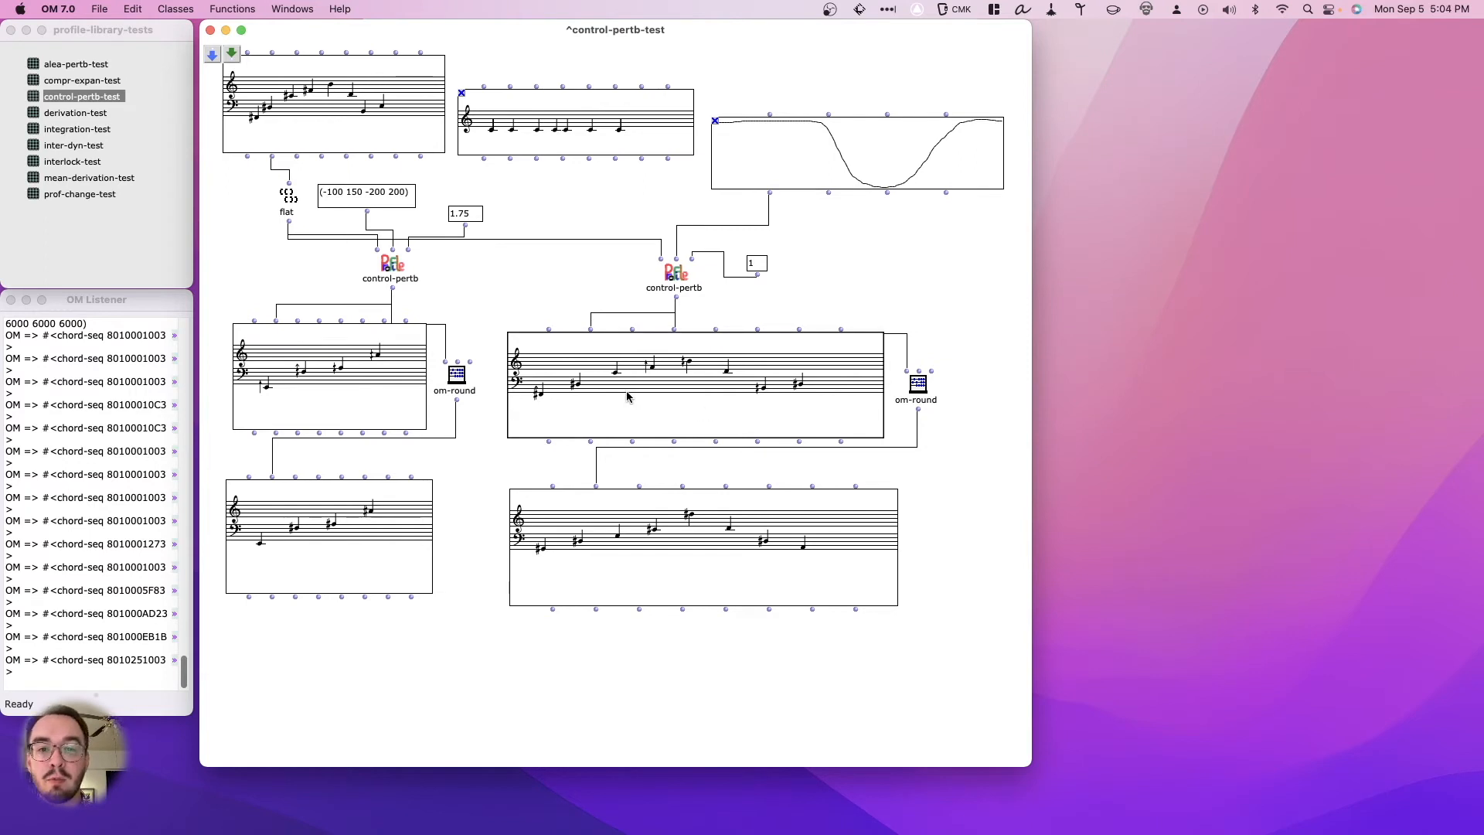
- Open the original melody in its chord-seq editor and enlarge the window to examine its notes
{"action": "double_click", "coordinate": [260, 113]}
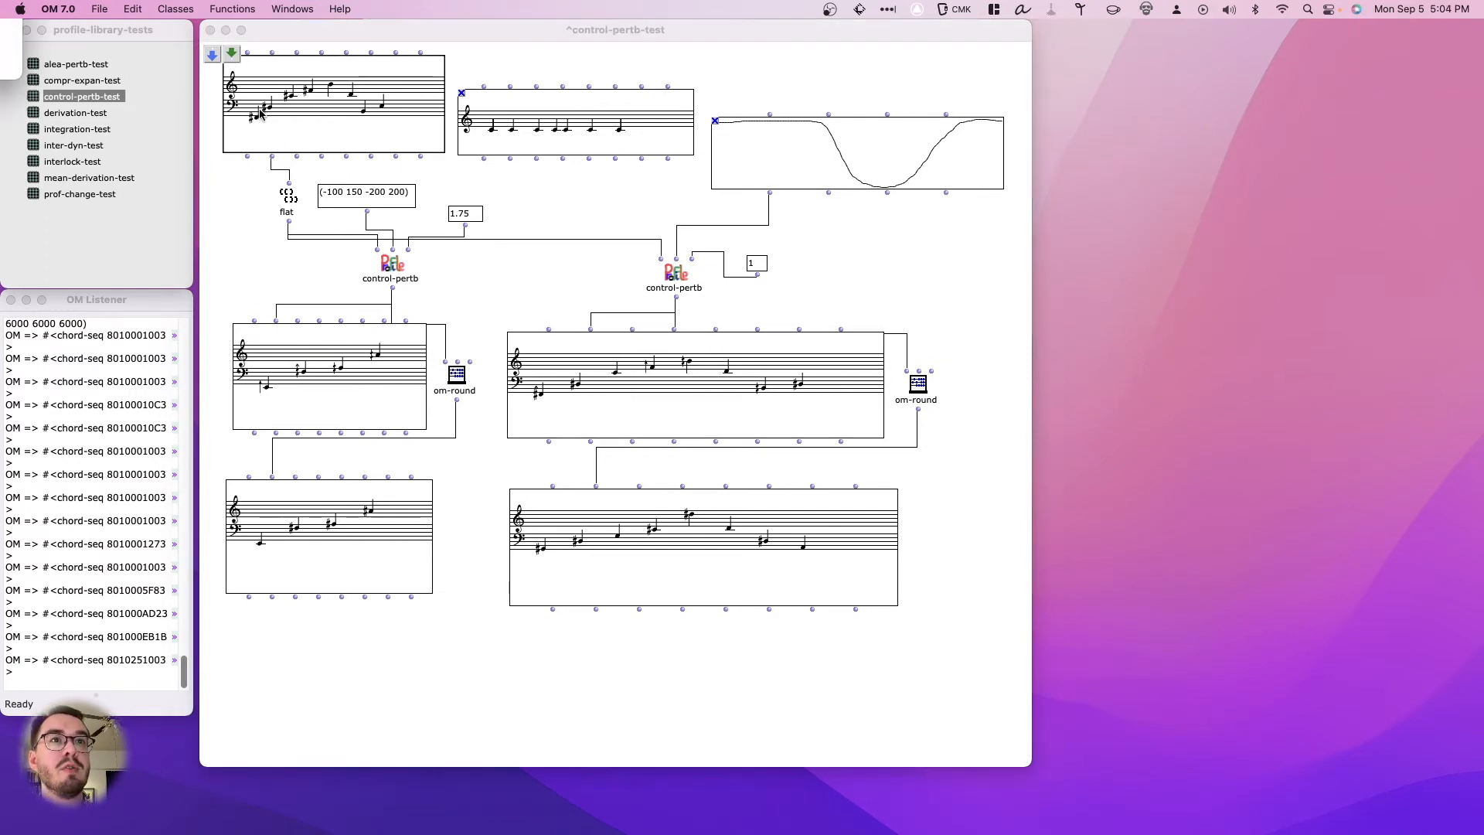
{"action": "left_click_drag", "start_coordinate": [107, 31], "coordinate": [237, 206]}
{"action": "left_click_drag", "start_coordinate": [305, 434], "coordinate": [441, 436]}
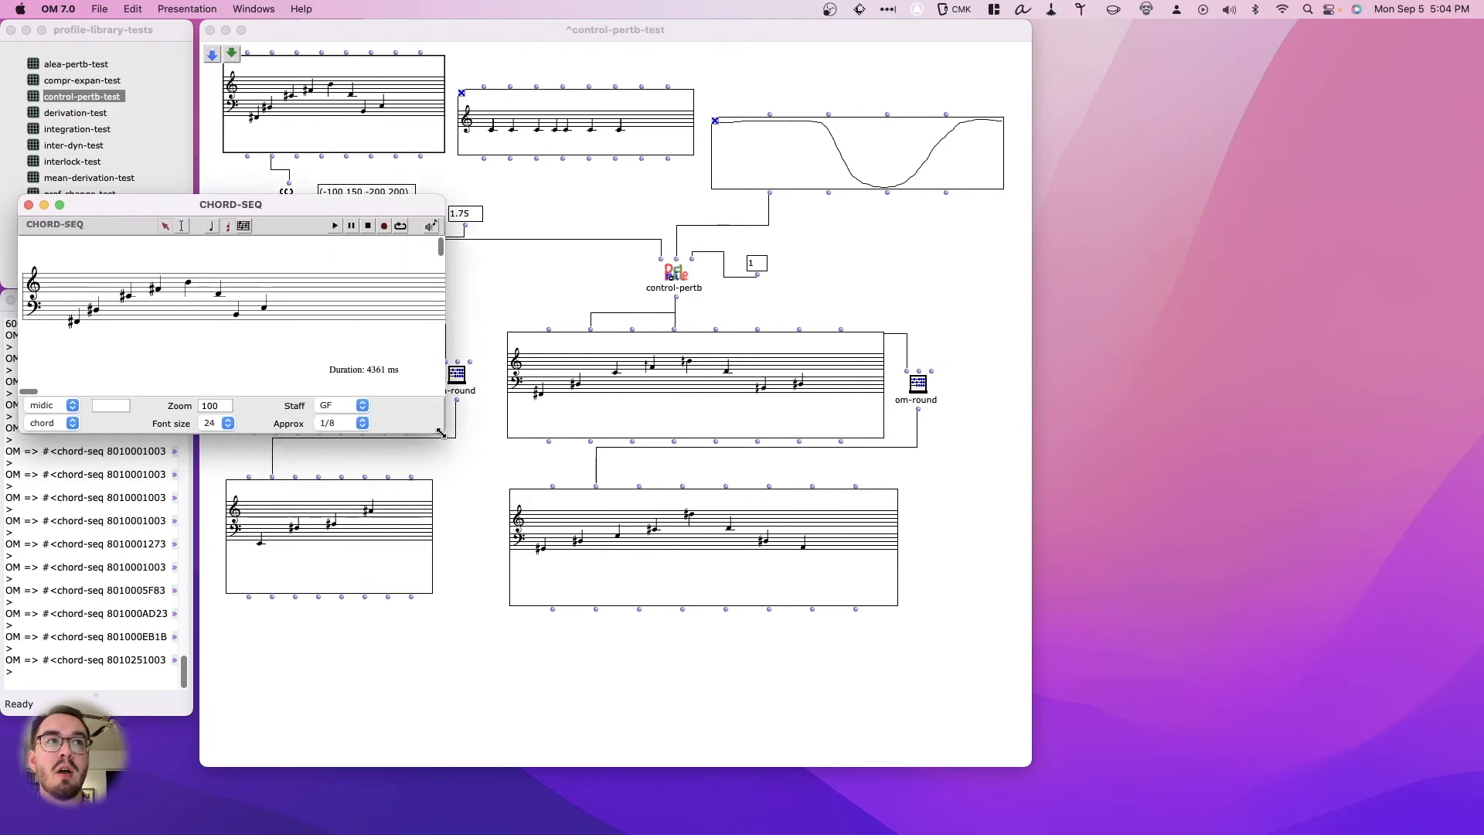
{"action": "mouse_move", "coordinate": [121, 318]}
{"action": "left_mouse_down"}
{"action": "mouse_move", "coordinate": [70, 326]}
{"action": "mouse_move", "coordinate": [94, 309]}
{"action": "left_mouse_up"}
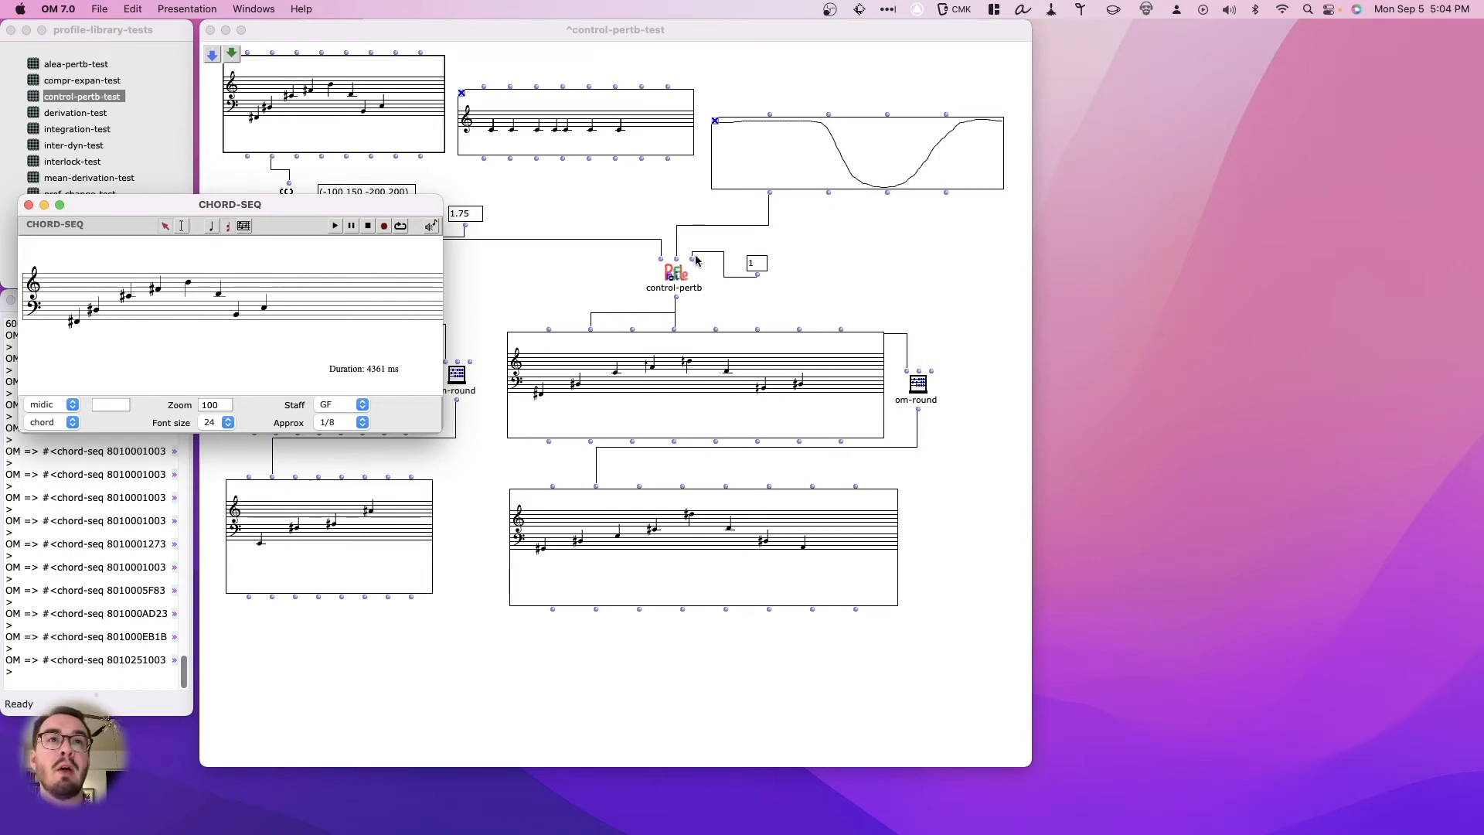
- Re-evaluate the upper BPF-driven result with the redrawn curve and place the original melody's editor near it for comparison
{"action": "left_click", "coordinate": [728, 355]}
{"action": "key", "text": "v"}
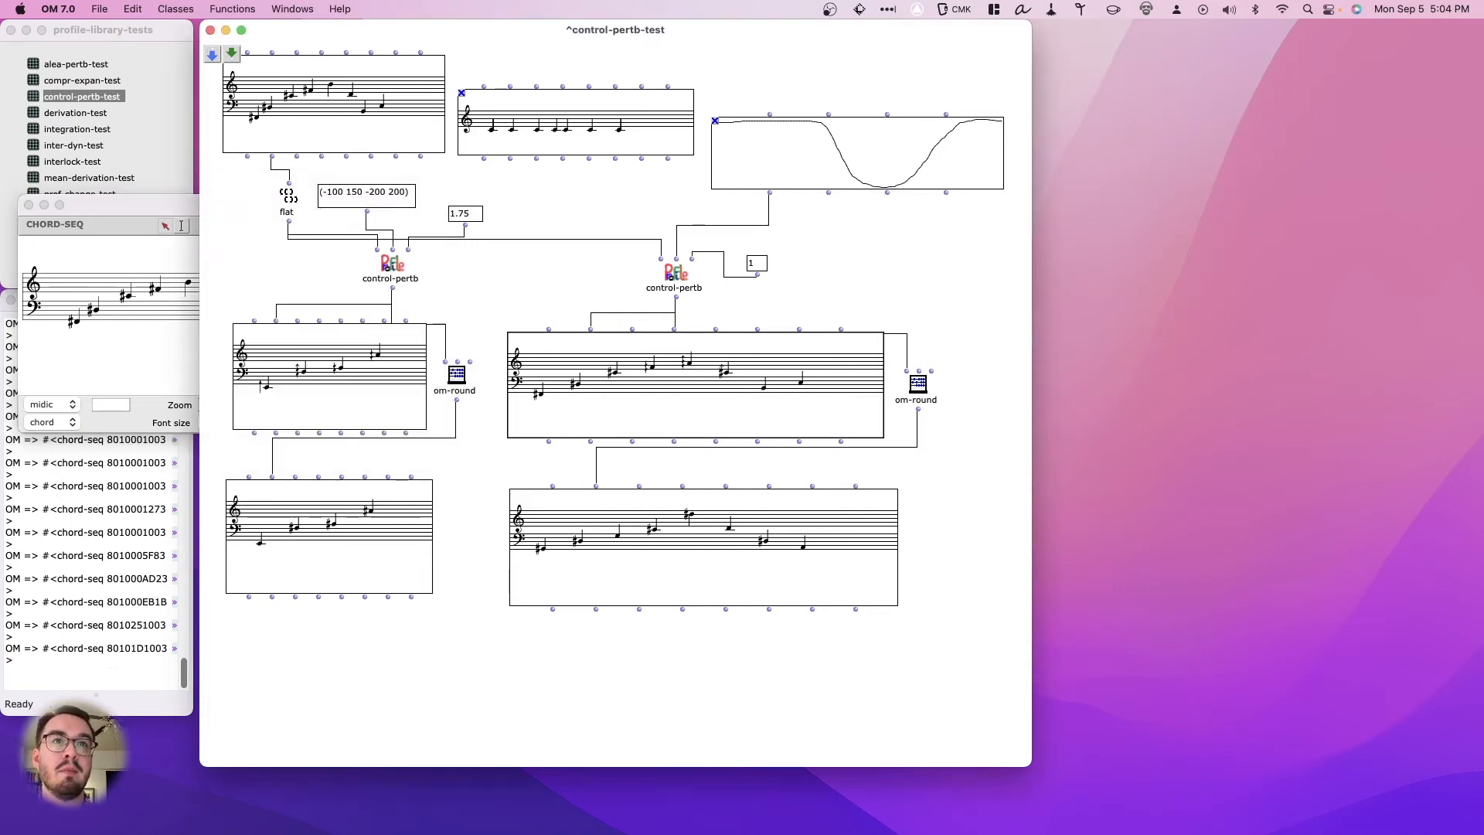
{"action": "left_click", "coordinate": [130, 318]}
{"action": "left_click_drag", "start_coordinate": [148, 211], "coordinate": [227, 164]}
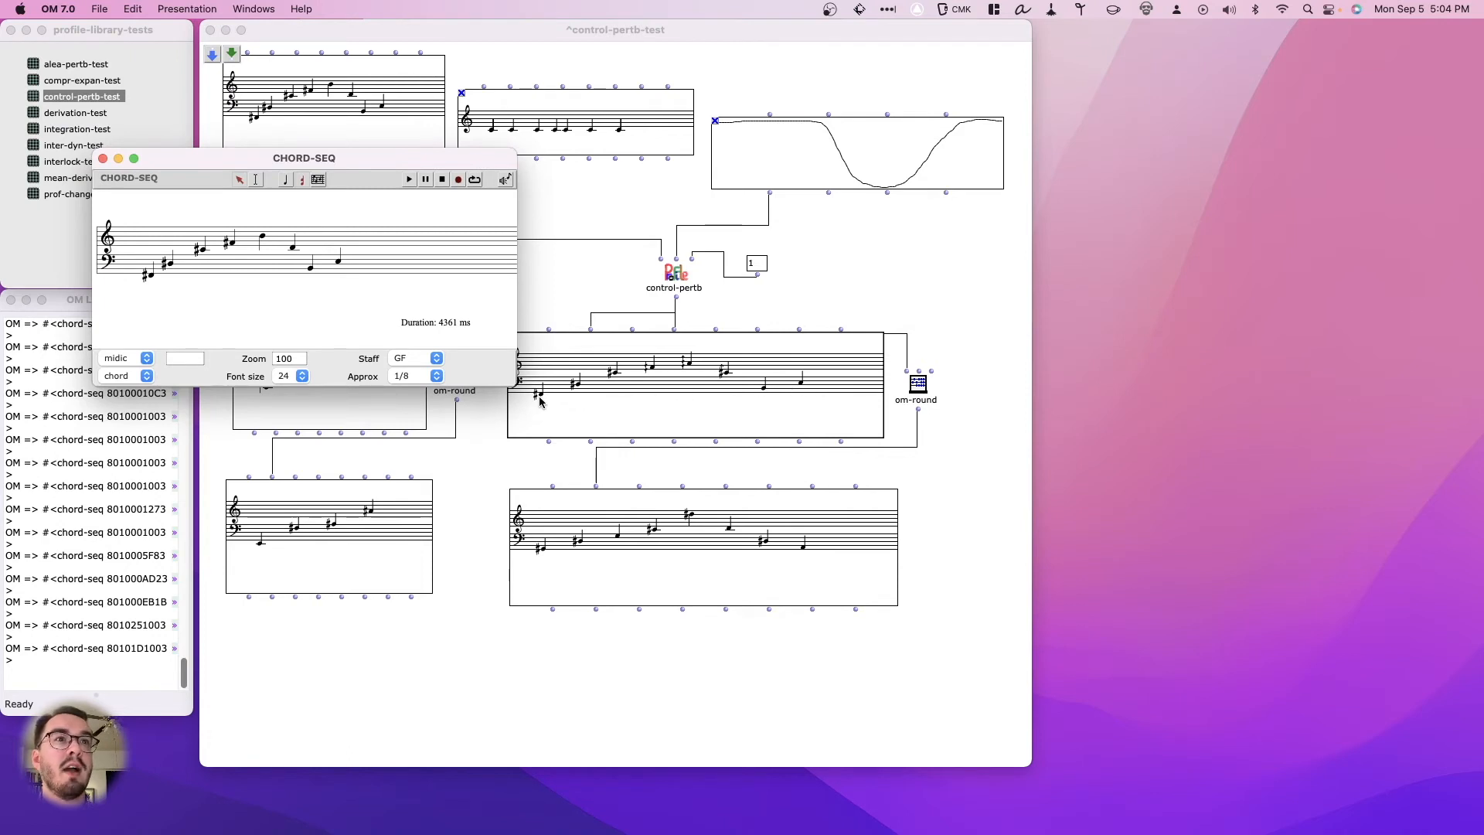
- Set the BPF-driven control-pertb's factor to 5 and re-evaluate its upper result chord sequence
{"action": "left_click", "coordinate": [770, 269]}
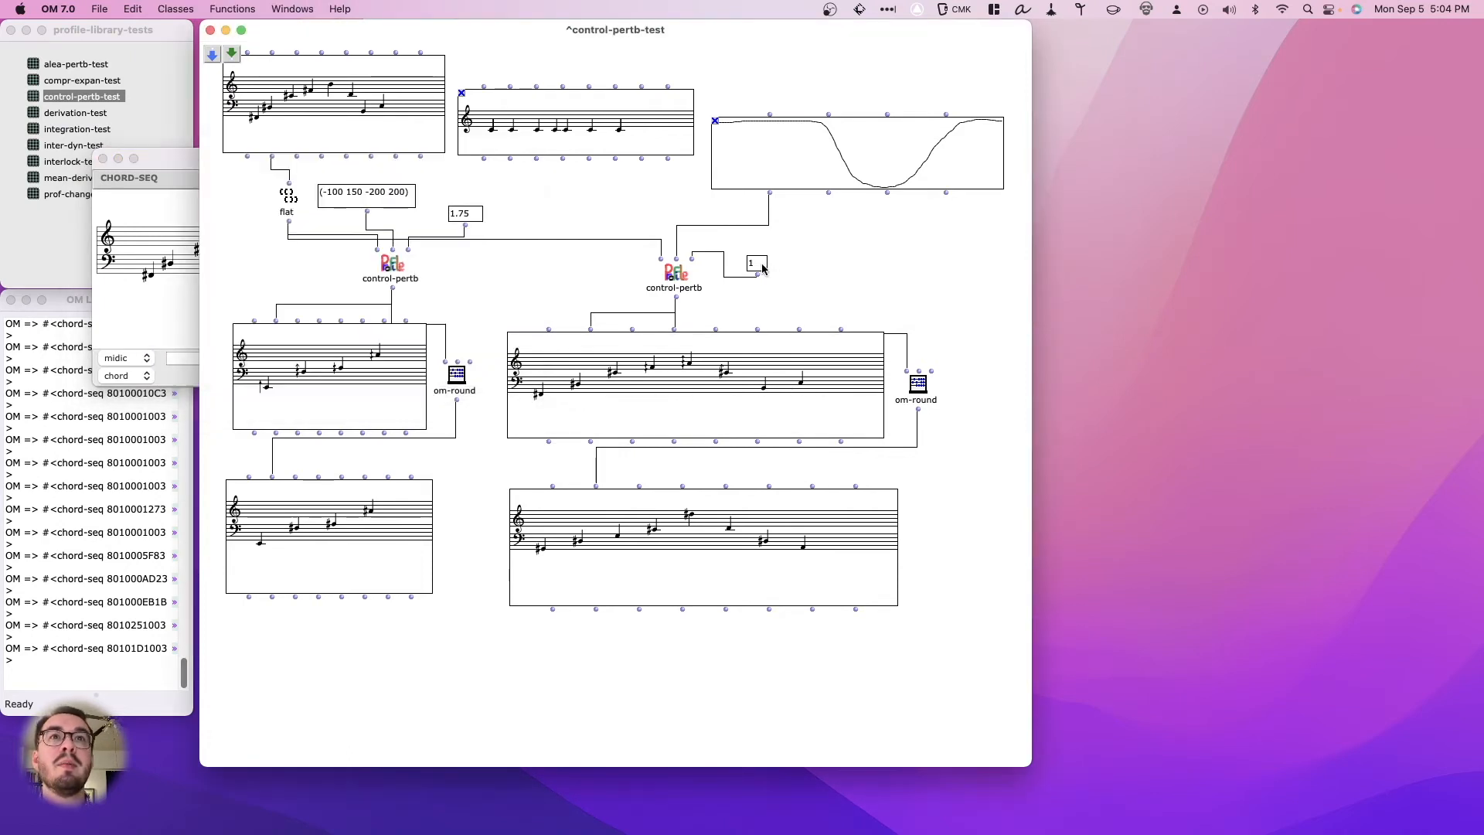
{"action": "double_click", "coordinate": [753, 263]}
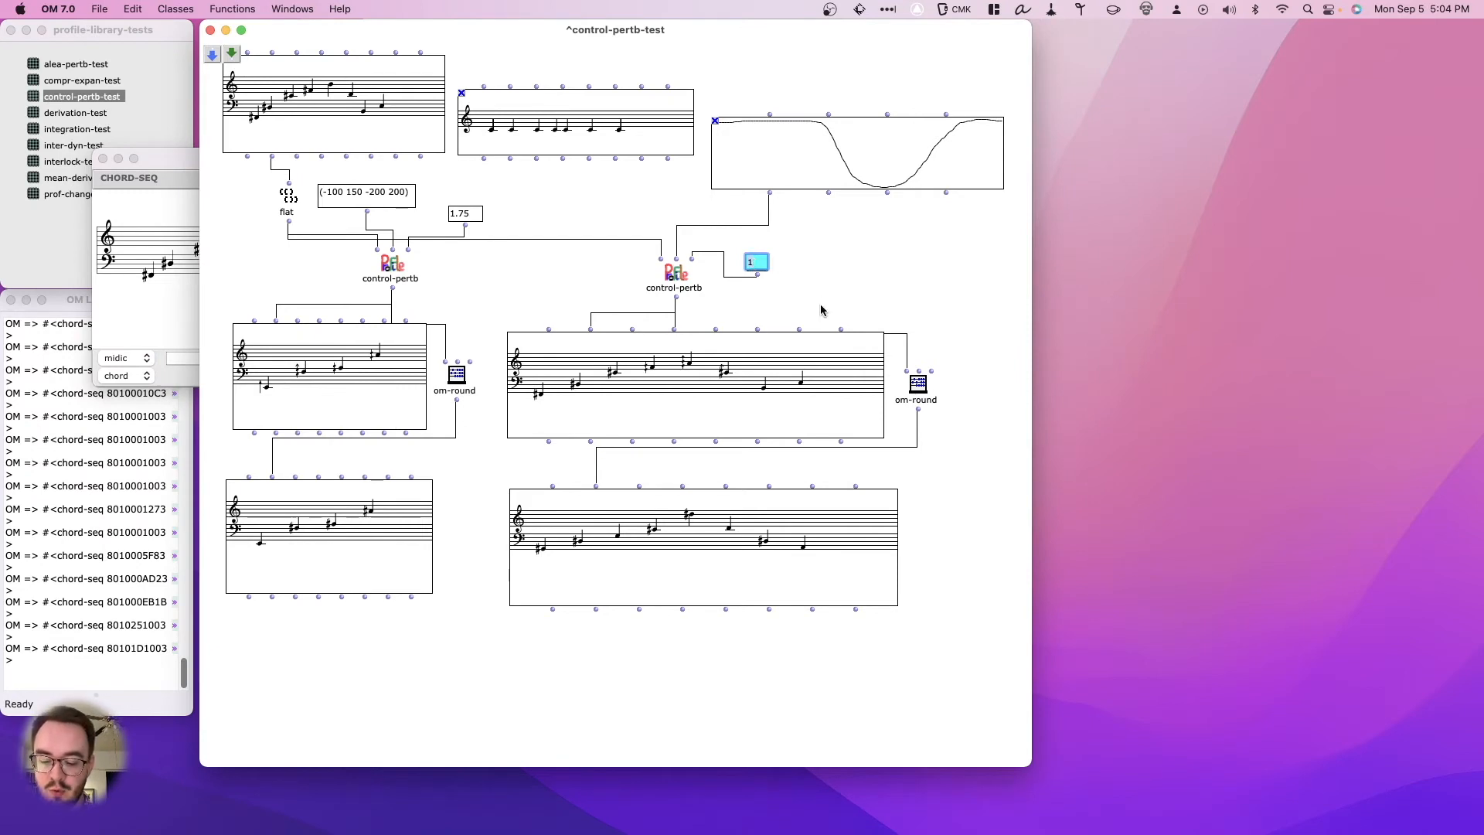
{"action": "key", "text": "Return"}
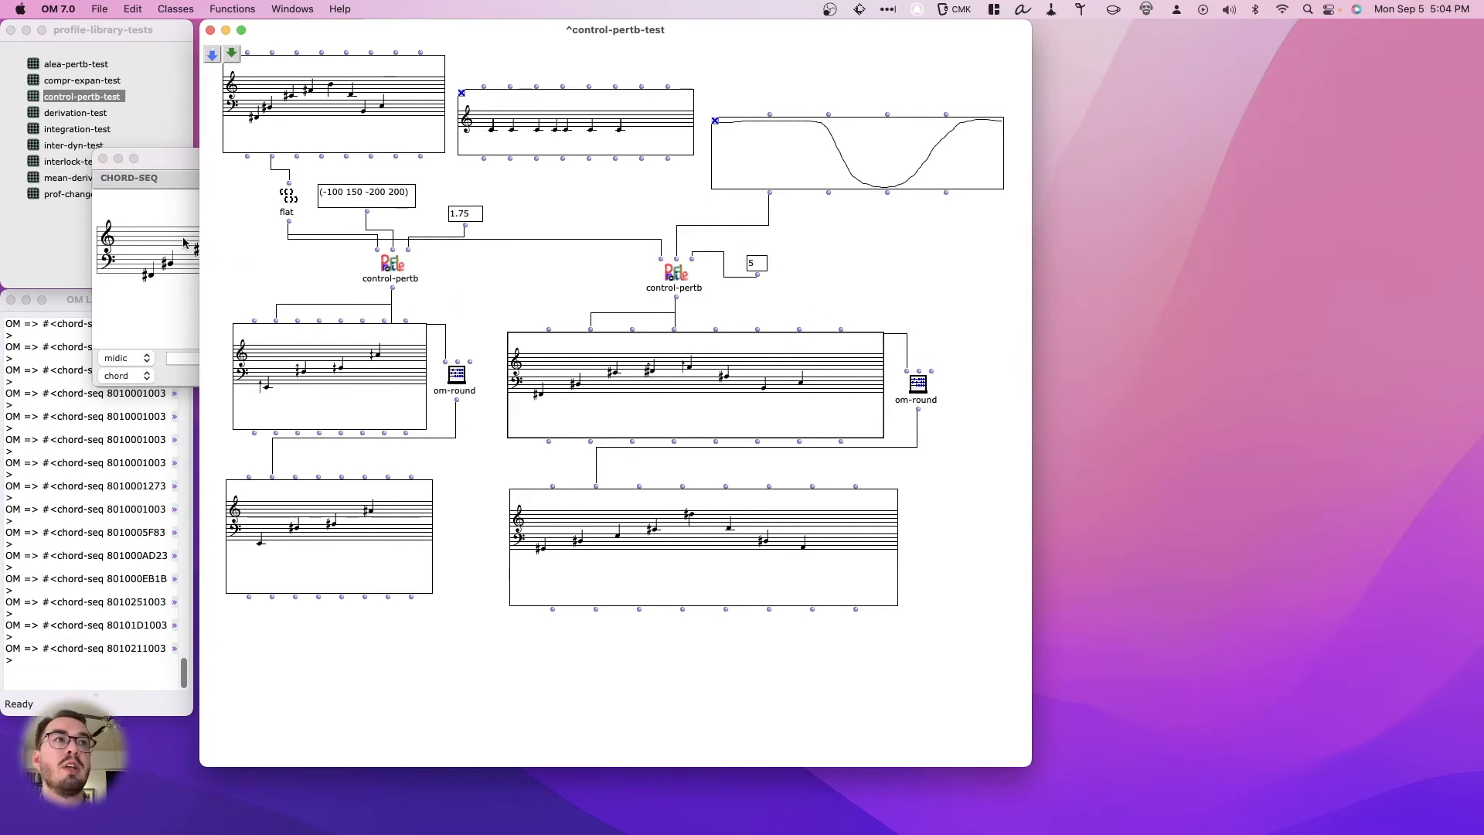
- Place the original melody's editor directly above the BPF-driven result to compare their notes, and close the editor
{"action": "left_click", "coordinate": [136, 231]}
{"action": "left_click_drag", "start_coordinate": [430, 160], "coordinate": [912, 112]}
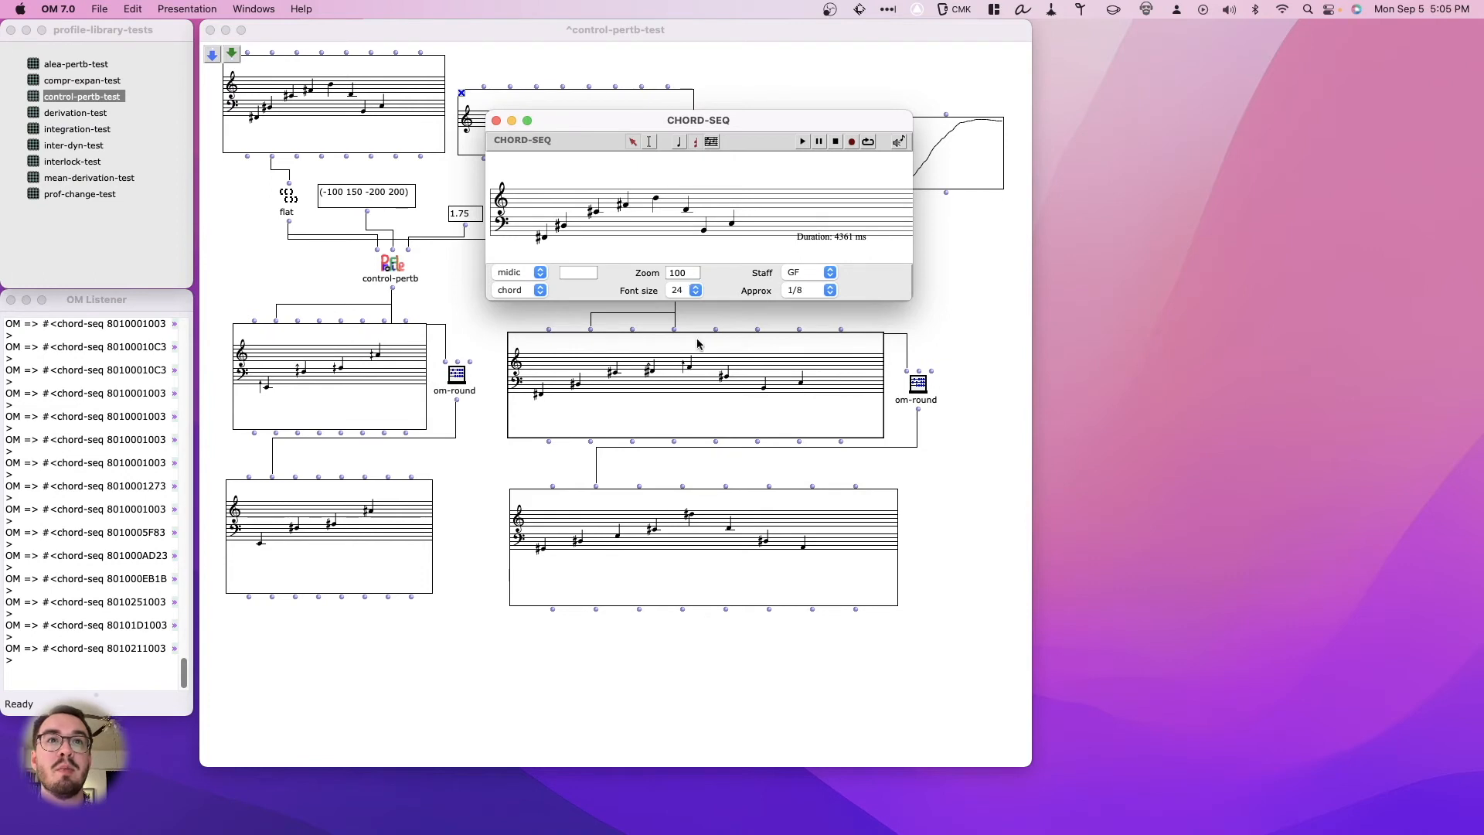
{"action": "key", "text": "super+w"}
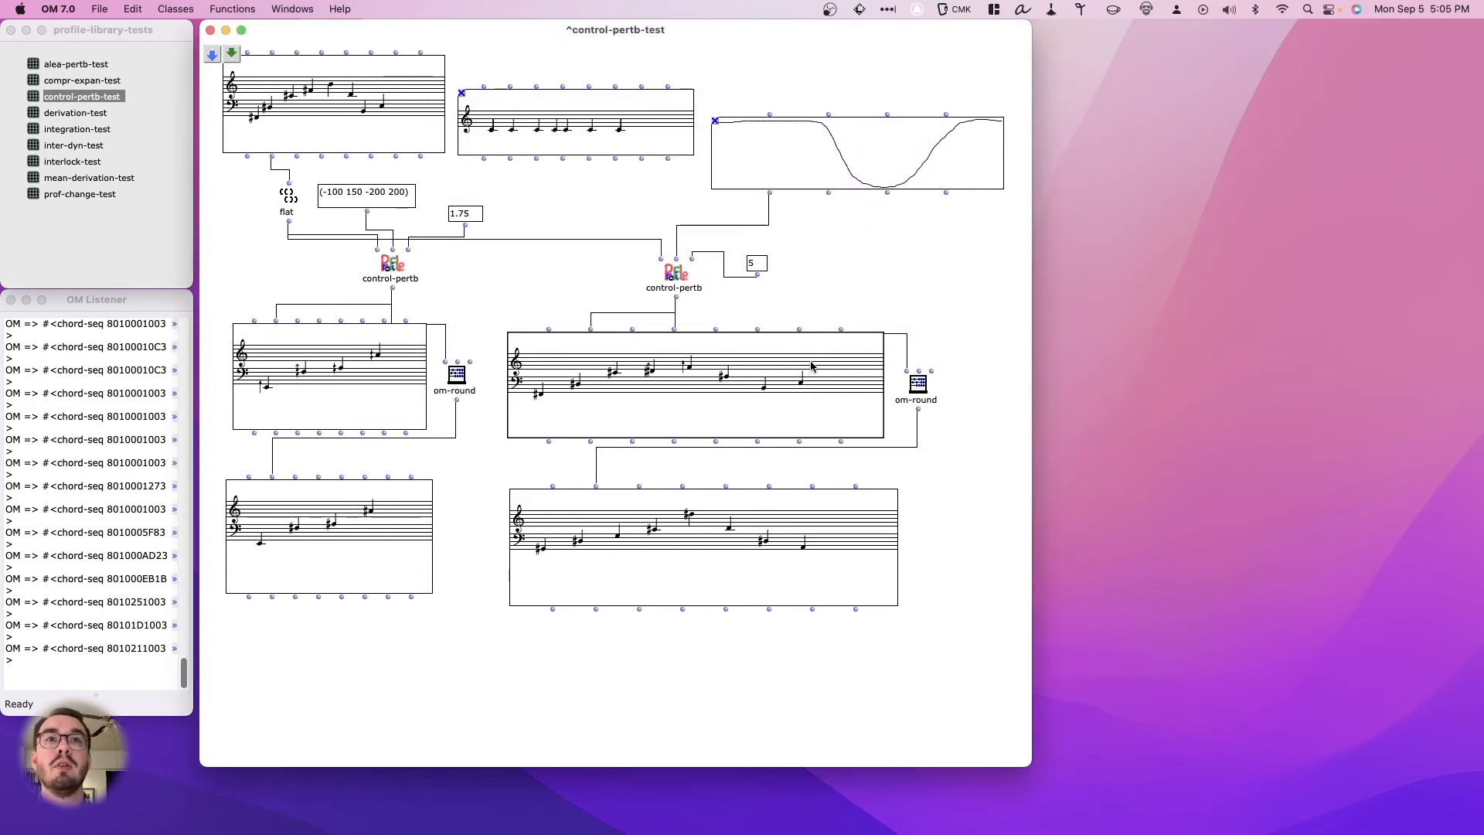
- Evaluate the BPF-driven control-pertb box to print its pitch list, and move the original melody's box slightly lower in the patch
{"action": "left_click", "coordinate": [676, 286]}
{"action": "key", "text": "v"}
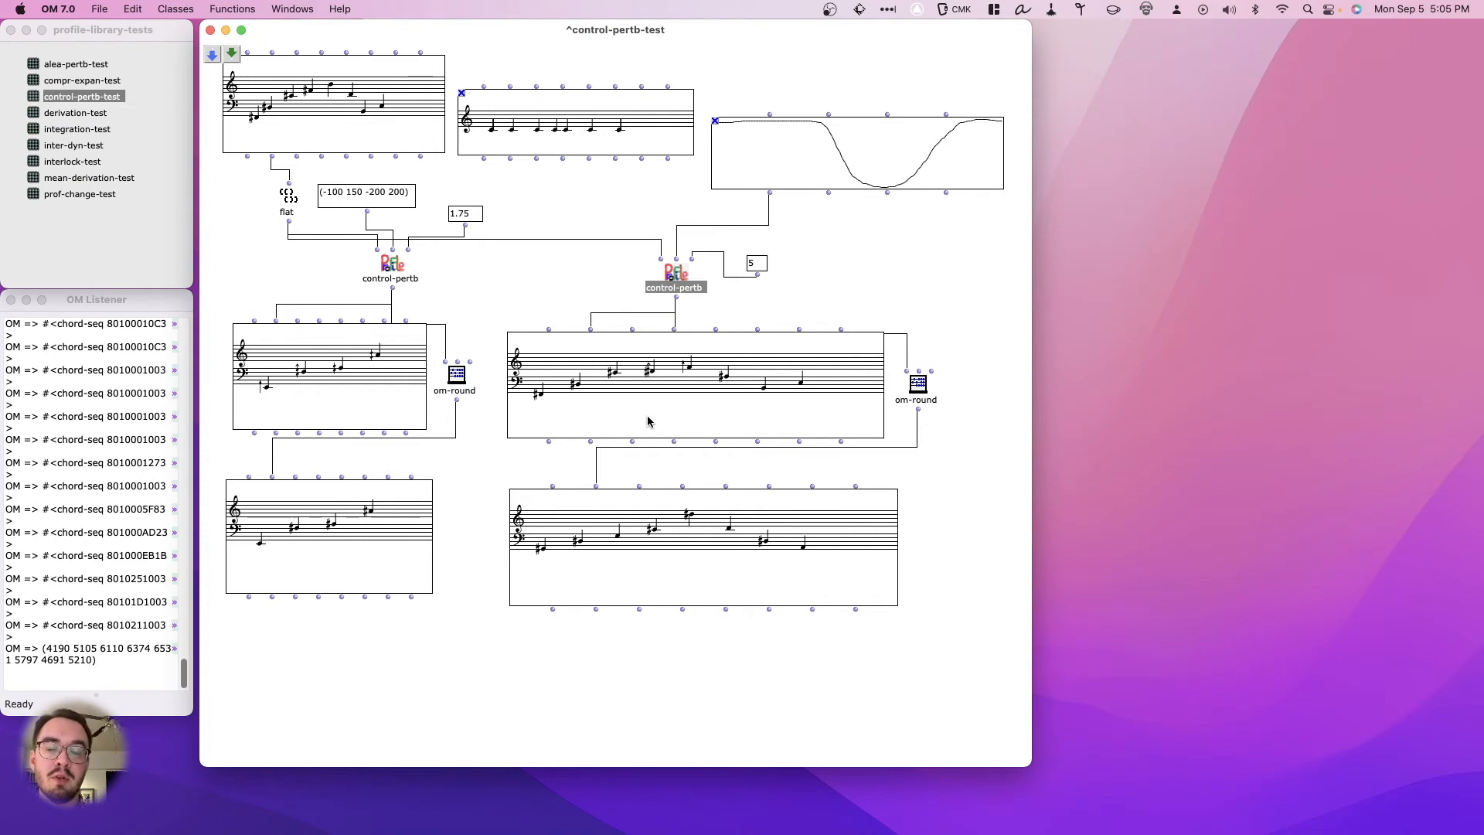
{"action": "left_click", "coordinate": [840, 254]}
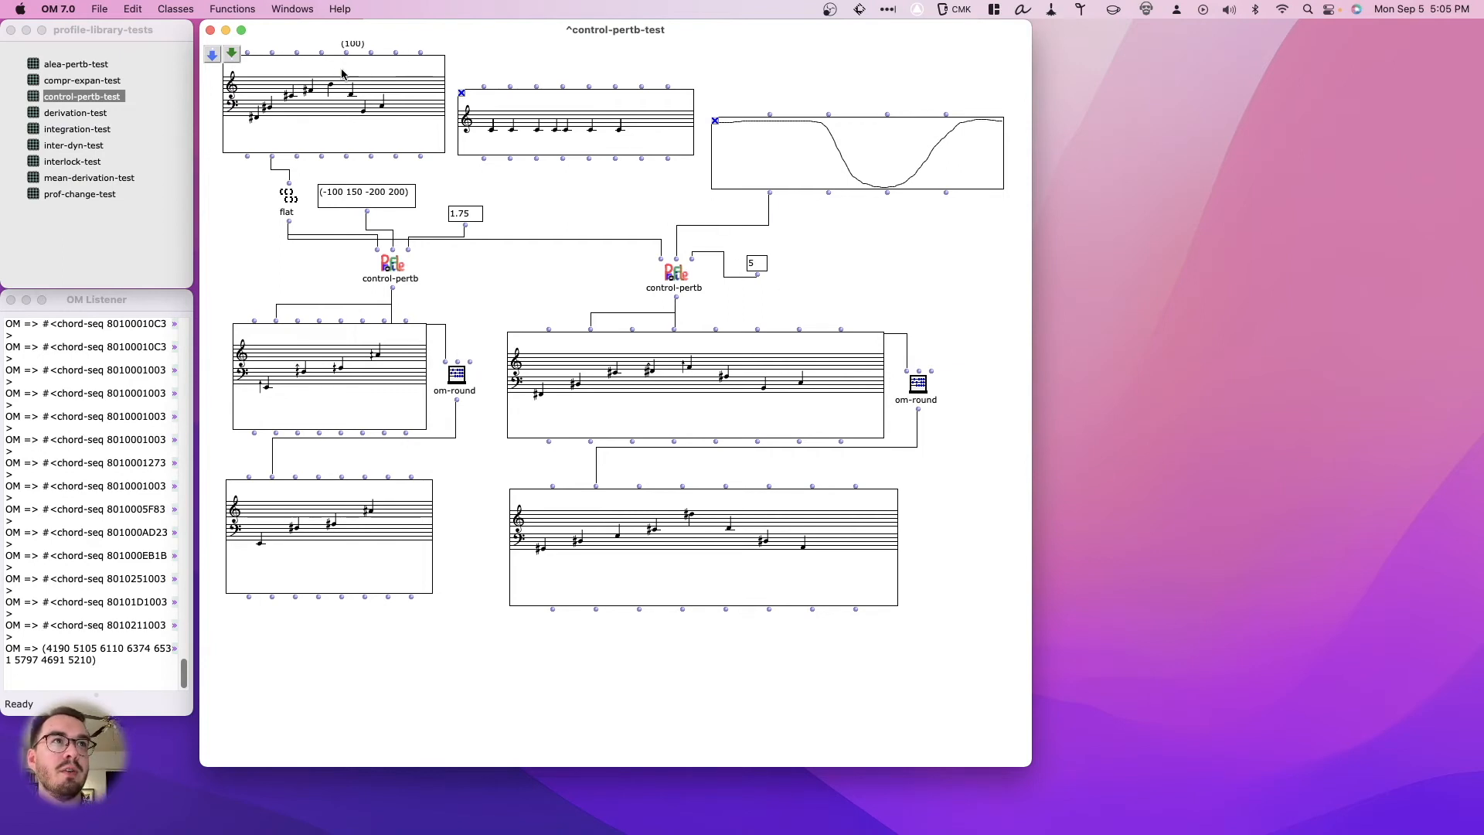
{"action": "left_click_drag", "start_coordinate": [339, 84], "coordinate": [334, 94]}
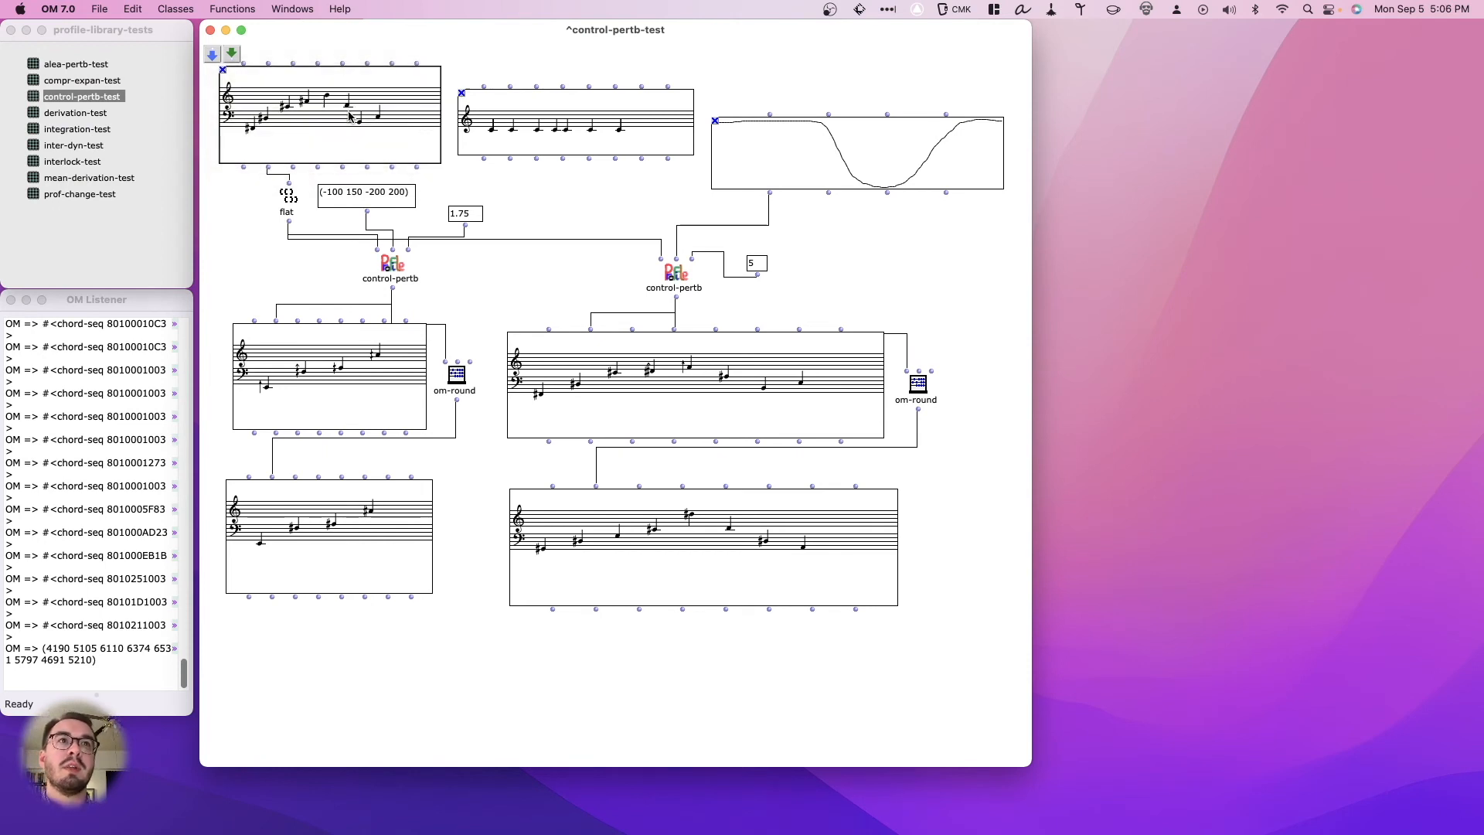
{"action": "left_click_drag", "start_coordinate": [340, 113], "coordinate": [347, 117]}
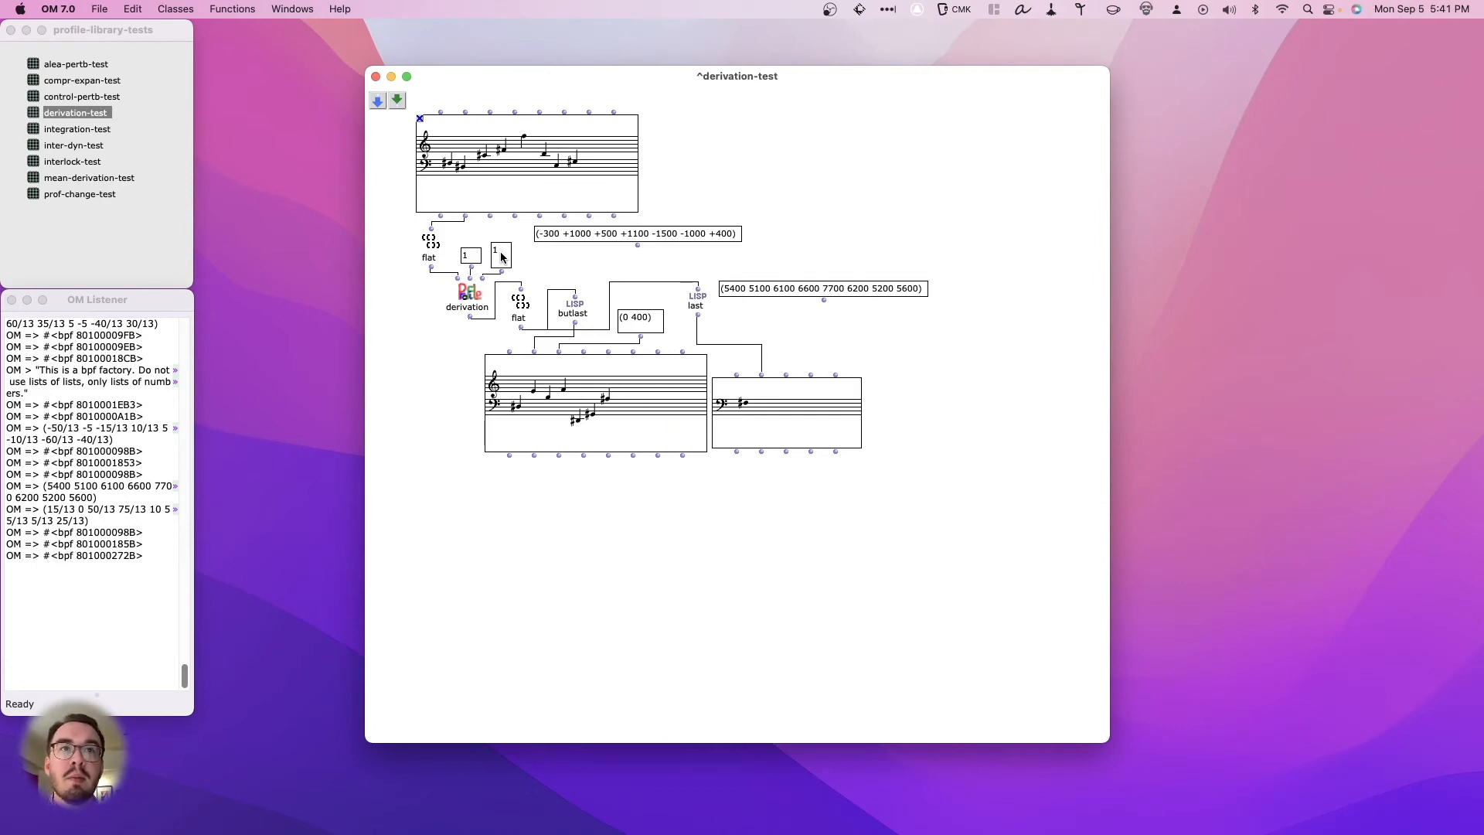
- In derivation-test, evaluate the derived chord sequence, set the derivation's third input to 2, and evaluate it again
{"action": "left_click", "coordinate": [554, 393]}
{"action": "key", "text": "v"}
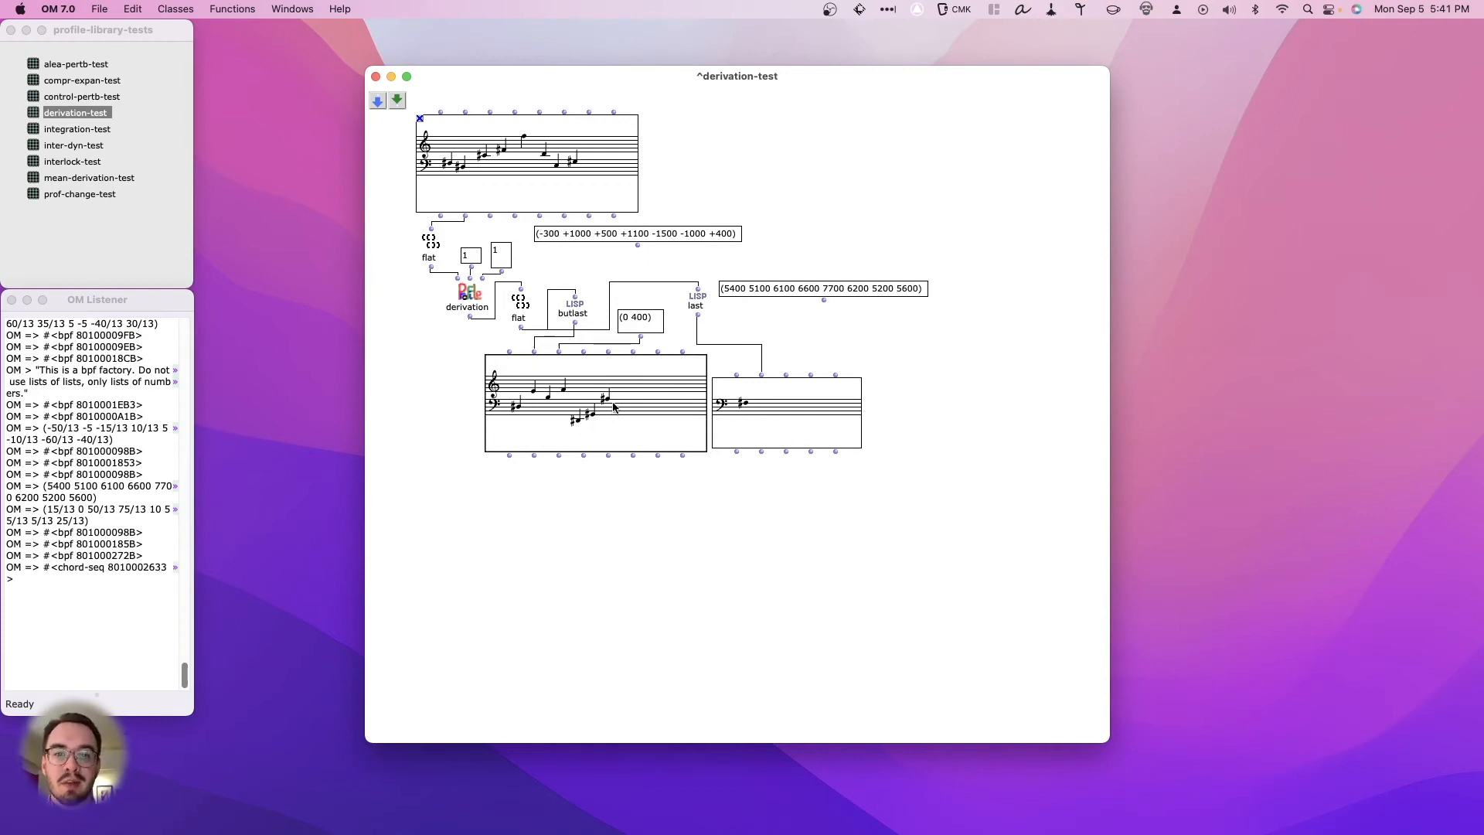
{"action": "left_click", "coordinate": [504, 254]}
{"action": "type", "text": "2"}
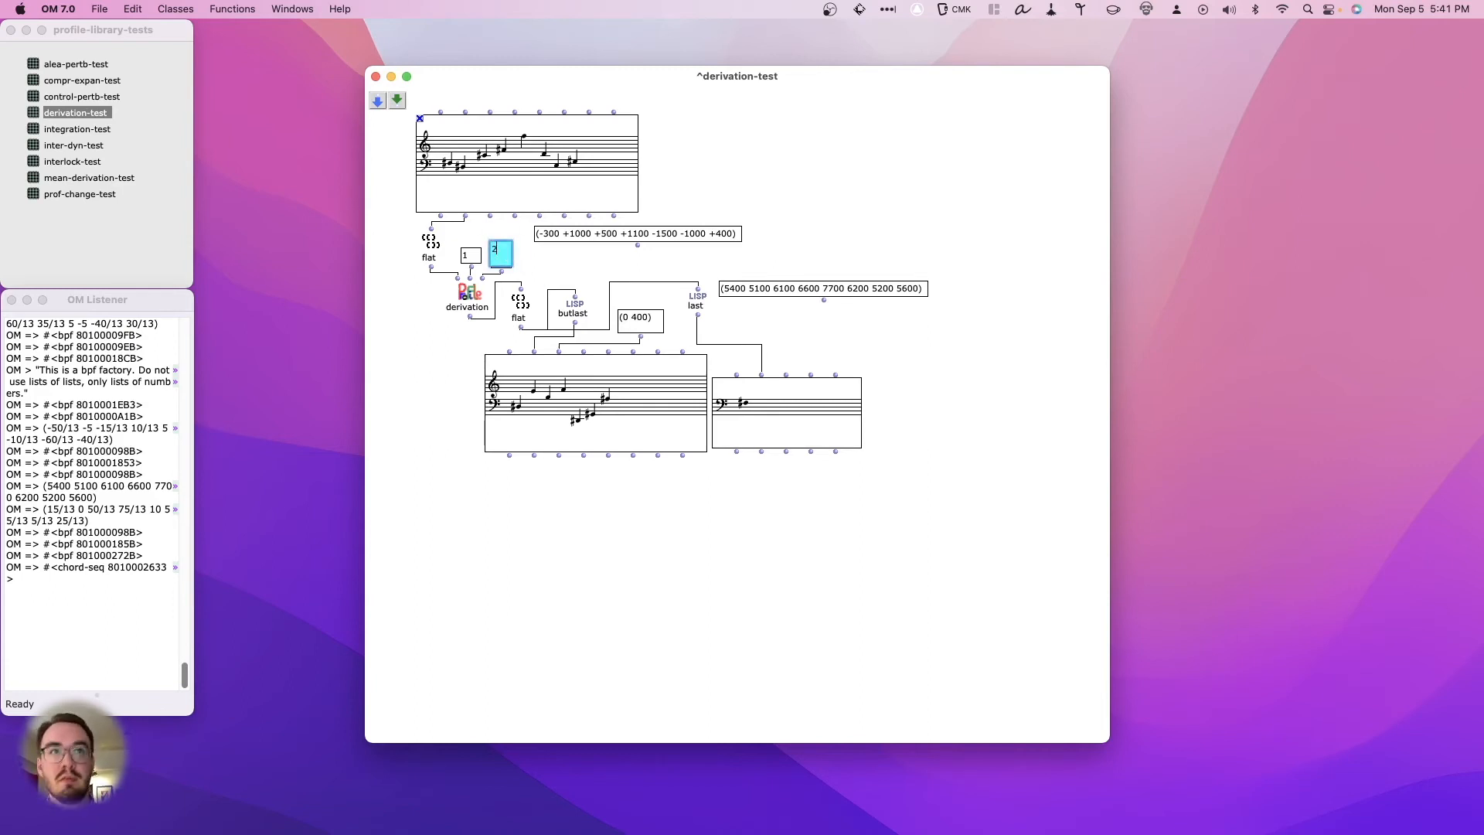
{"action": "key", "text": "Return"}
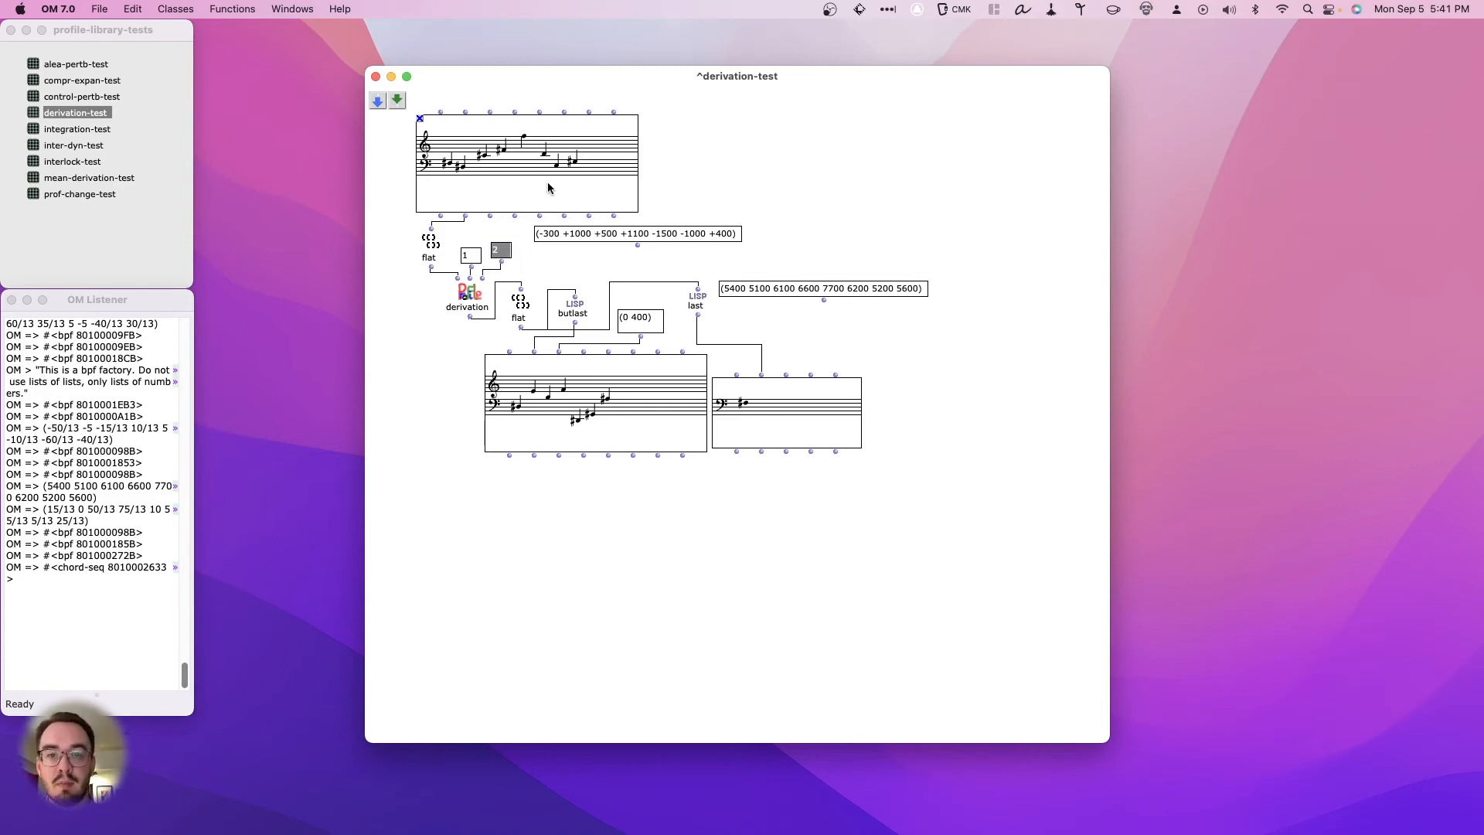
{"action": "left_click", "coordinate": [557, 396]}
{"action": "key", "text": "v"}
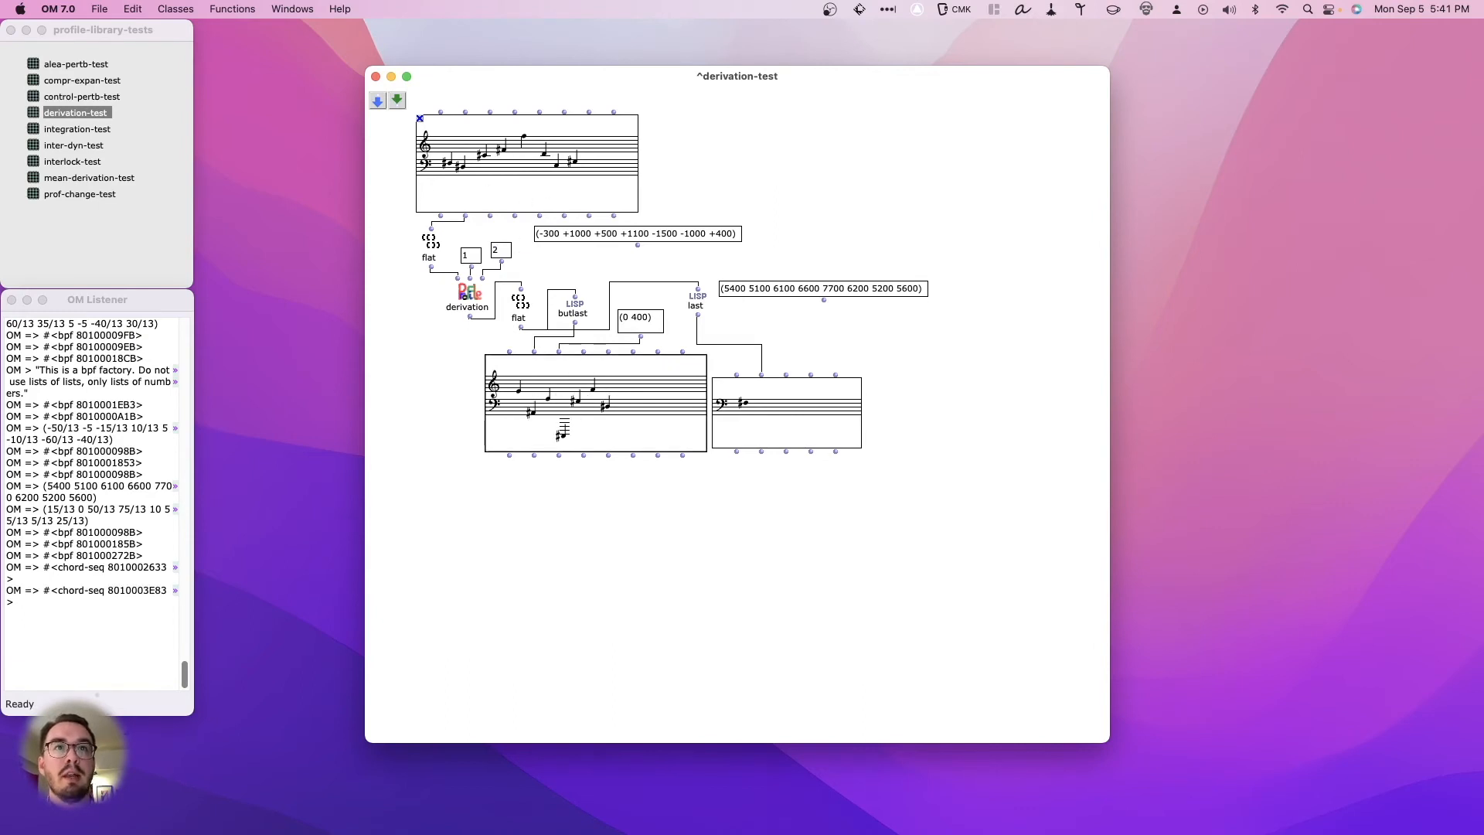
- Re-evaluate the derived chord sequence with the derivation's third input set to 3 and 4, and return that input to 1
{"action": "double_click", "coordinate": [501, 250]}
{"action": "type", "text": "3"}
{"action": "key", "text": "Return"}
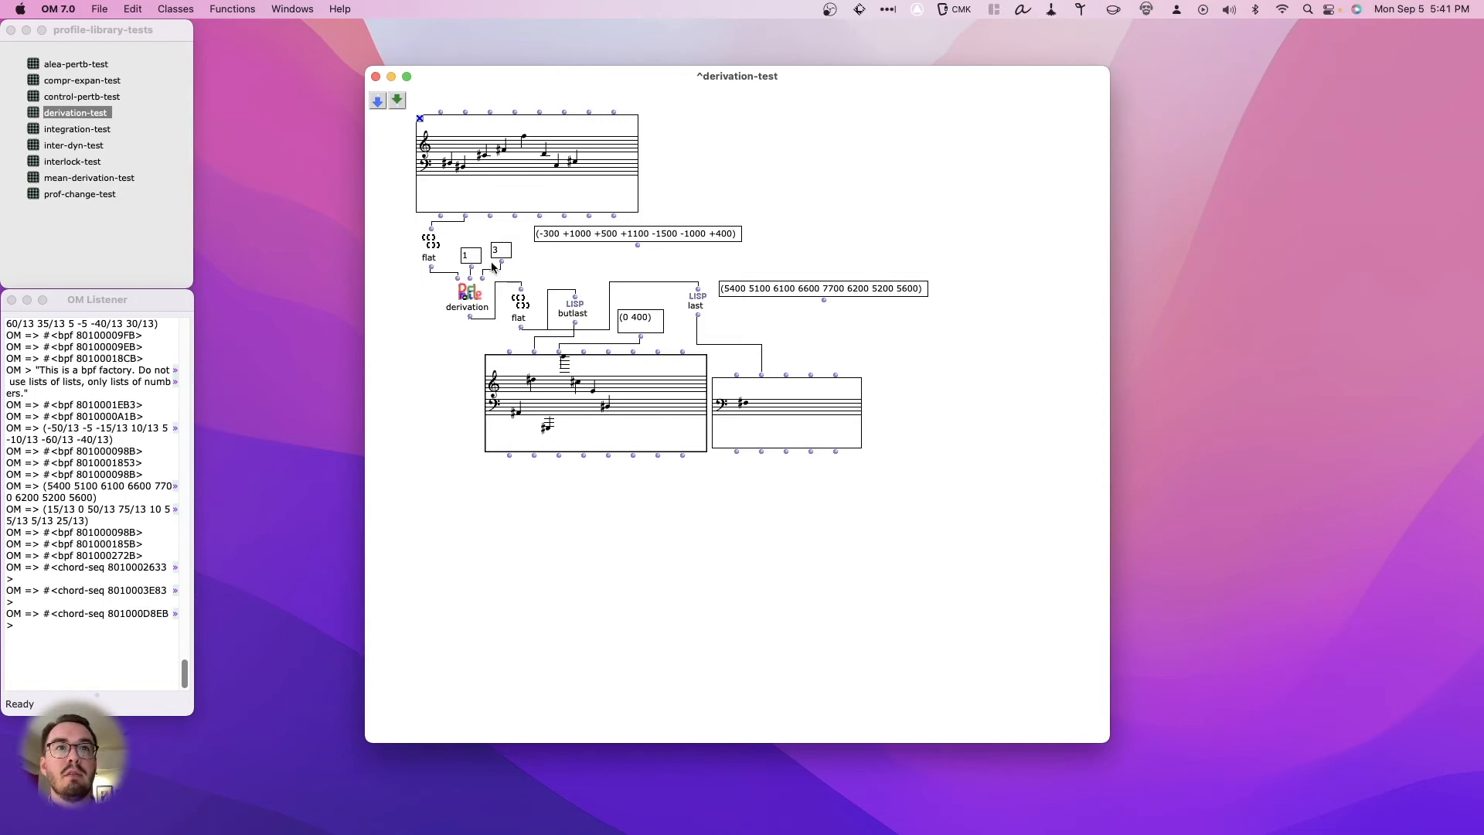
{"action": "double_click", "coordinate": [500, 250]}
{"action": "type", "text": "4"}
{"action": "key", "text": "Return"}
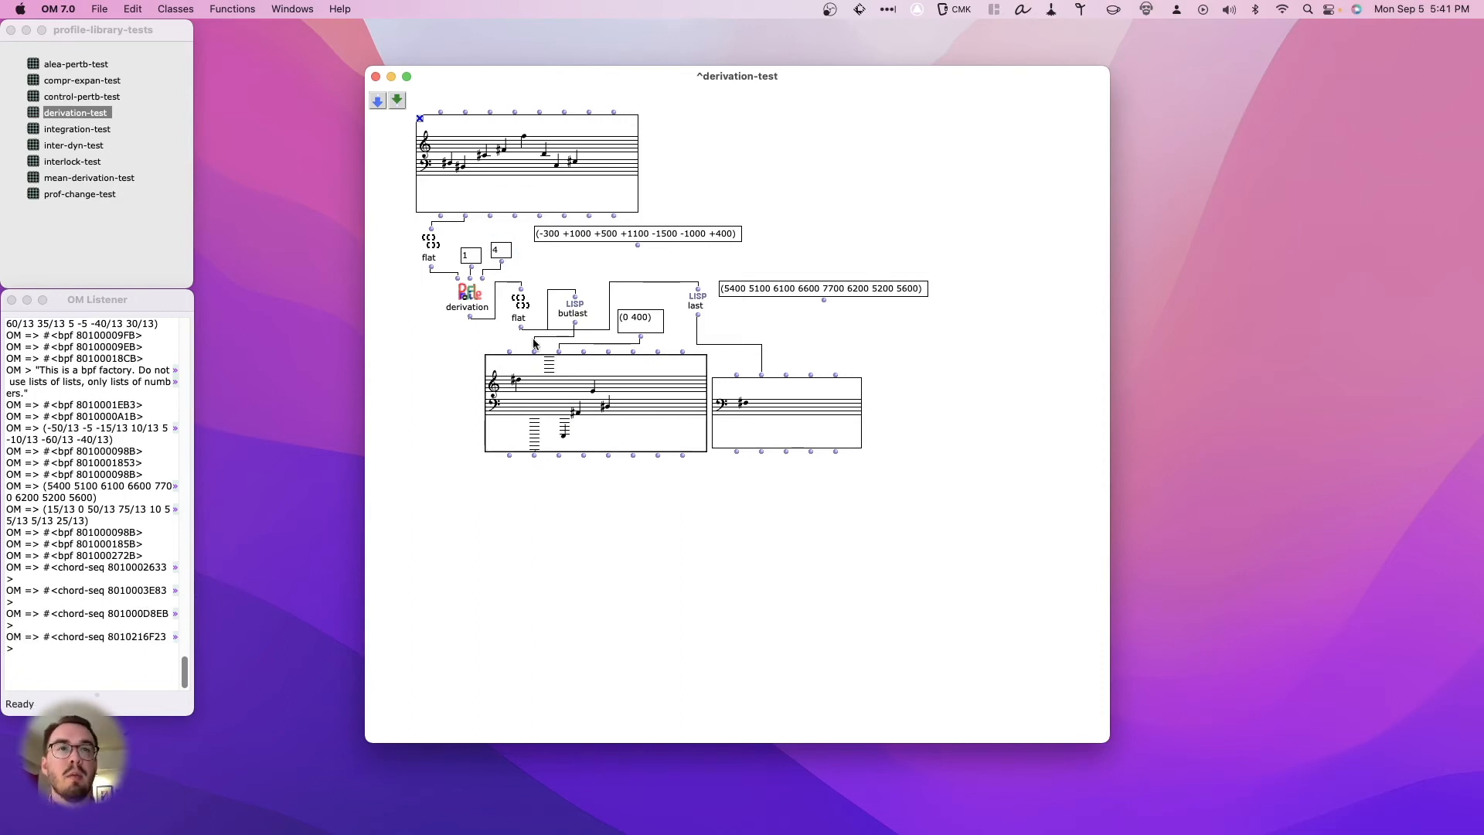
{"action": "double_click", "coordinate": [499, 250]}
{"action": "type", "text": "1"}
{"action": "key", "text": "Return"}
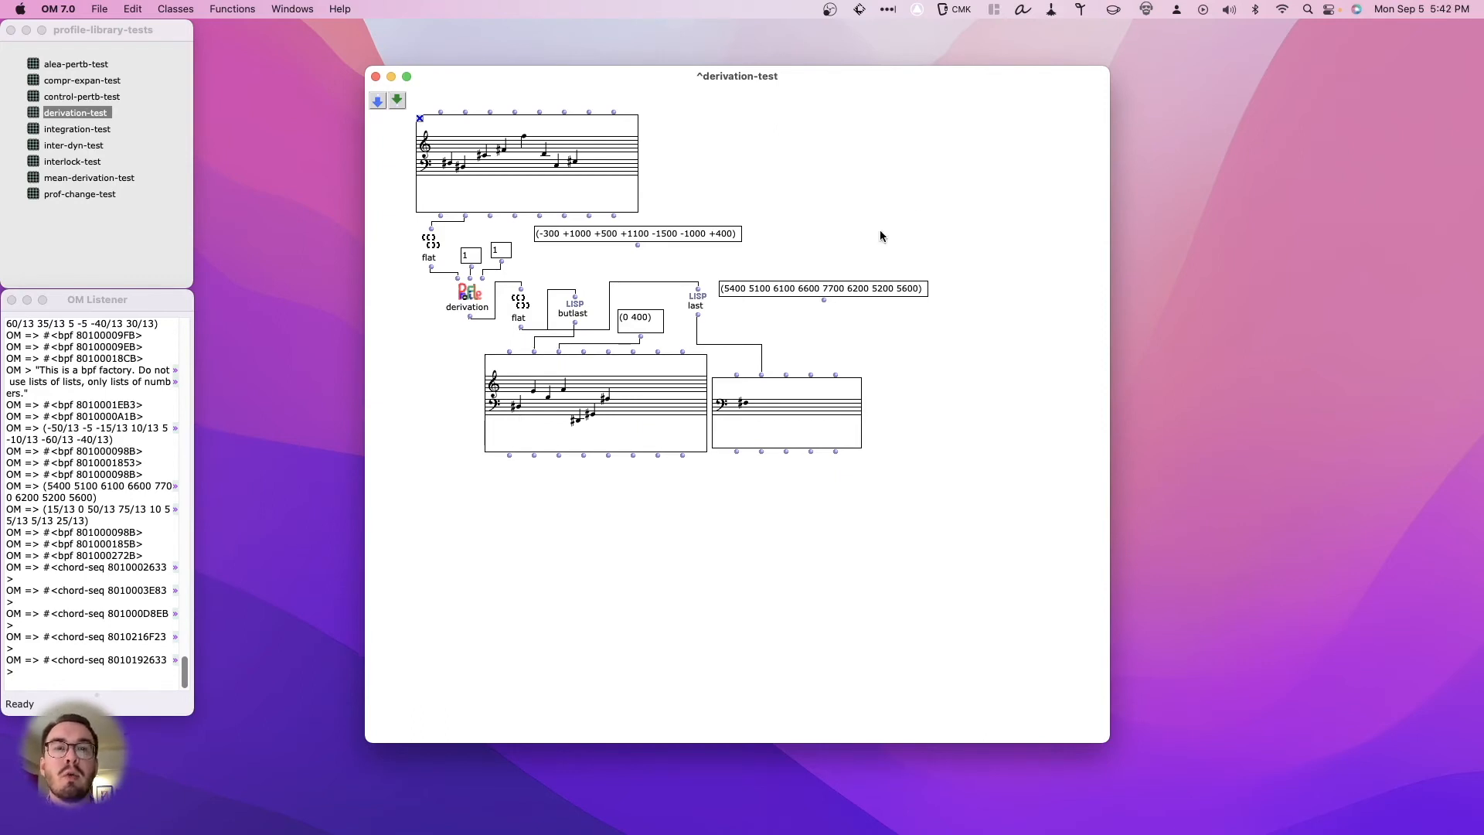
- Point out the derivation box and the number box feeding its second input
{"action": "left_click", "coordinate": [470, 294]}
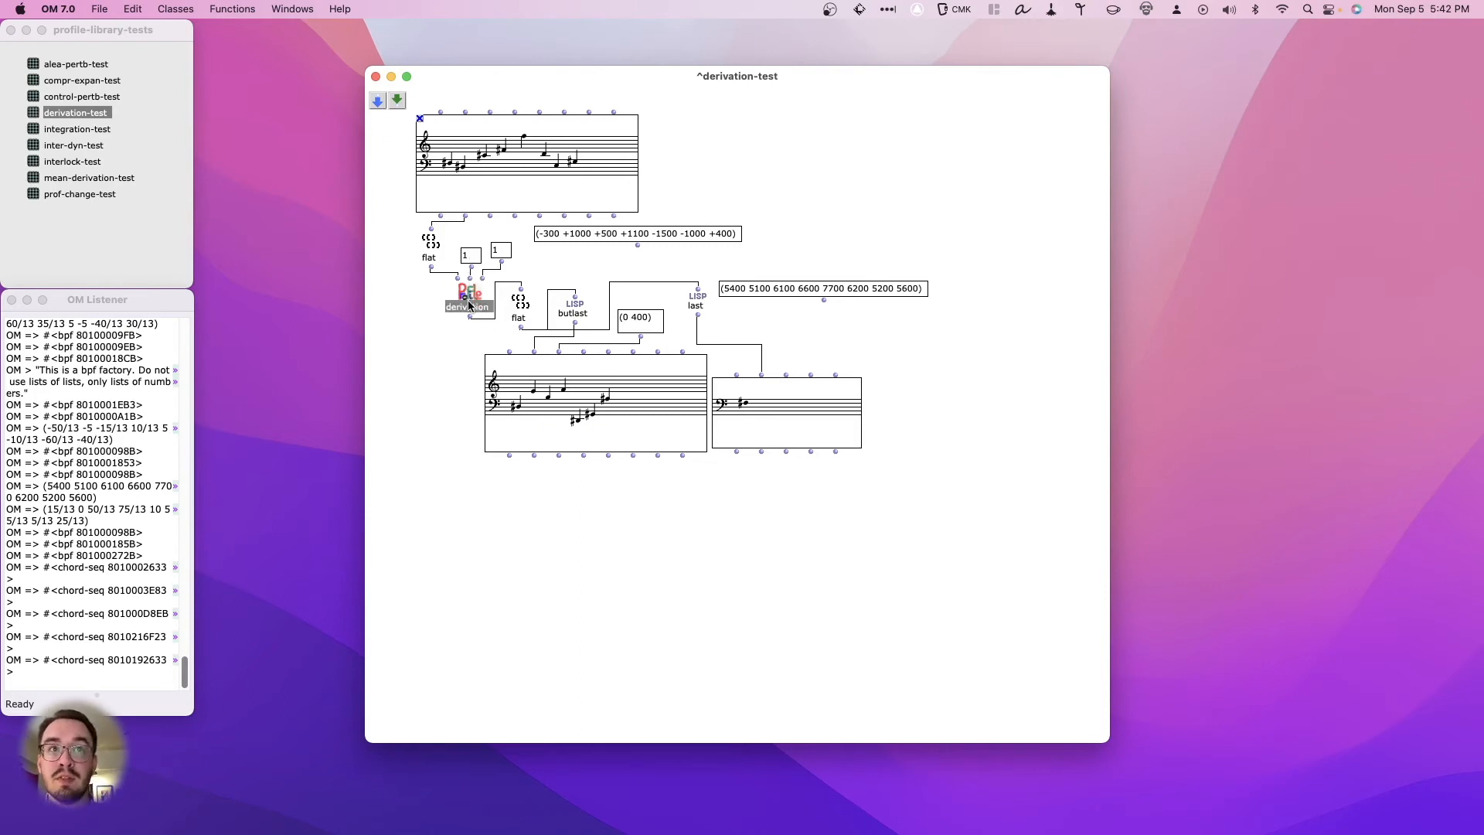
{"action": "left_click", "coordinate": [569, 266]}
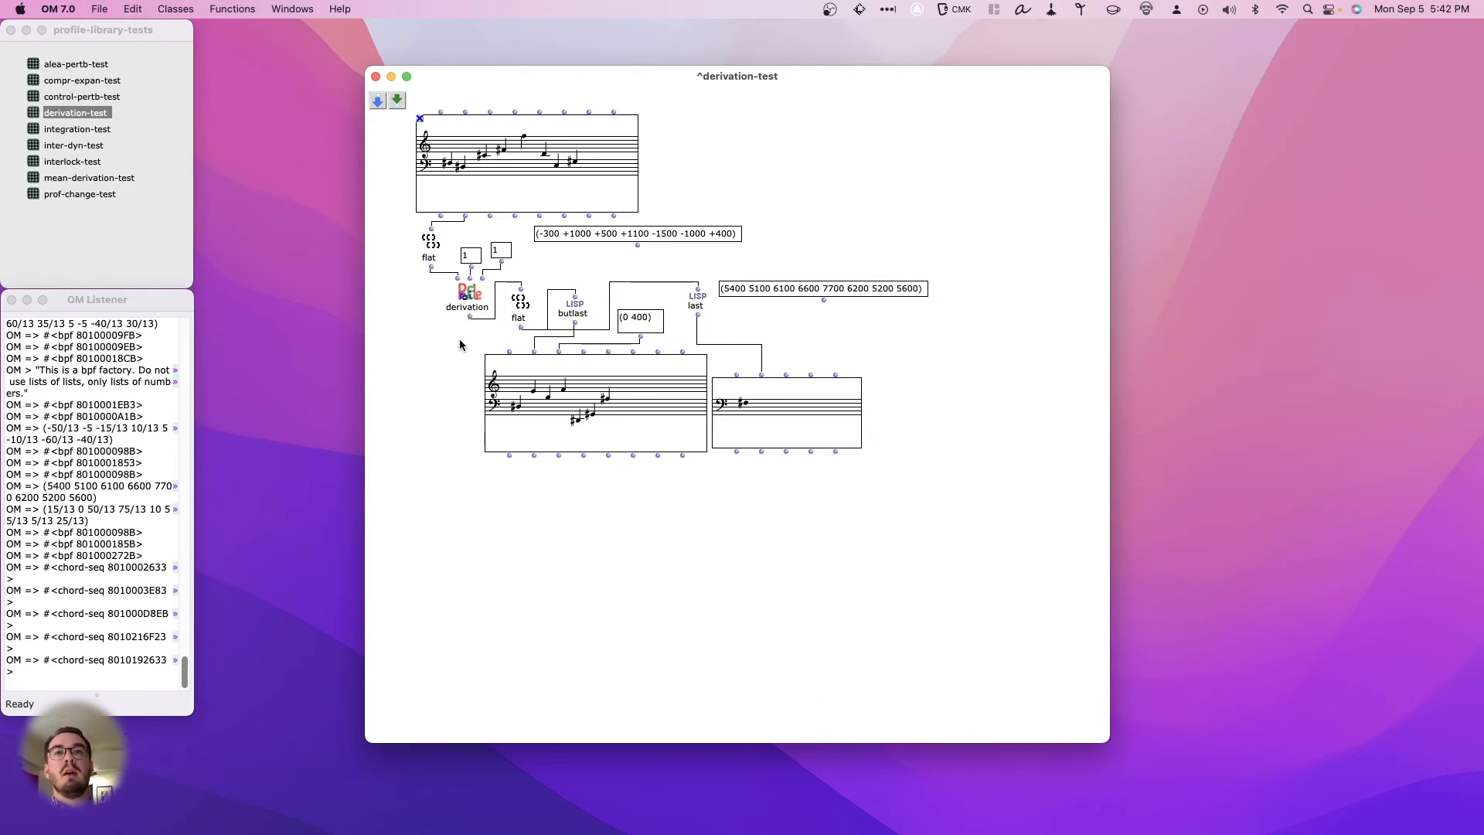
{"action": "left_click", "coordinate": [471, 260]}
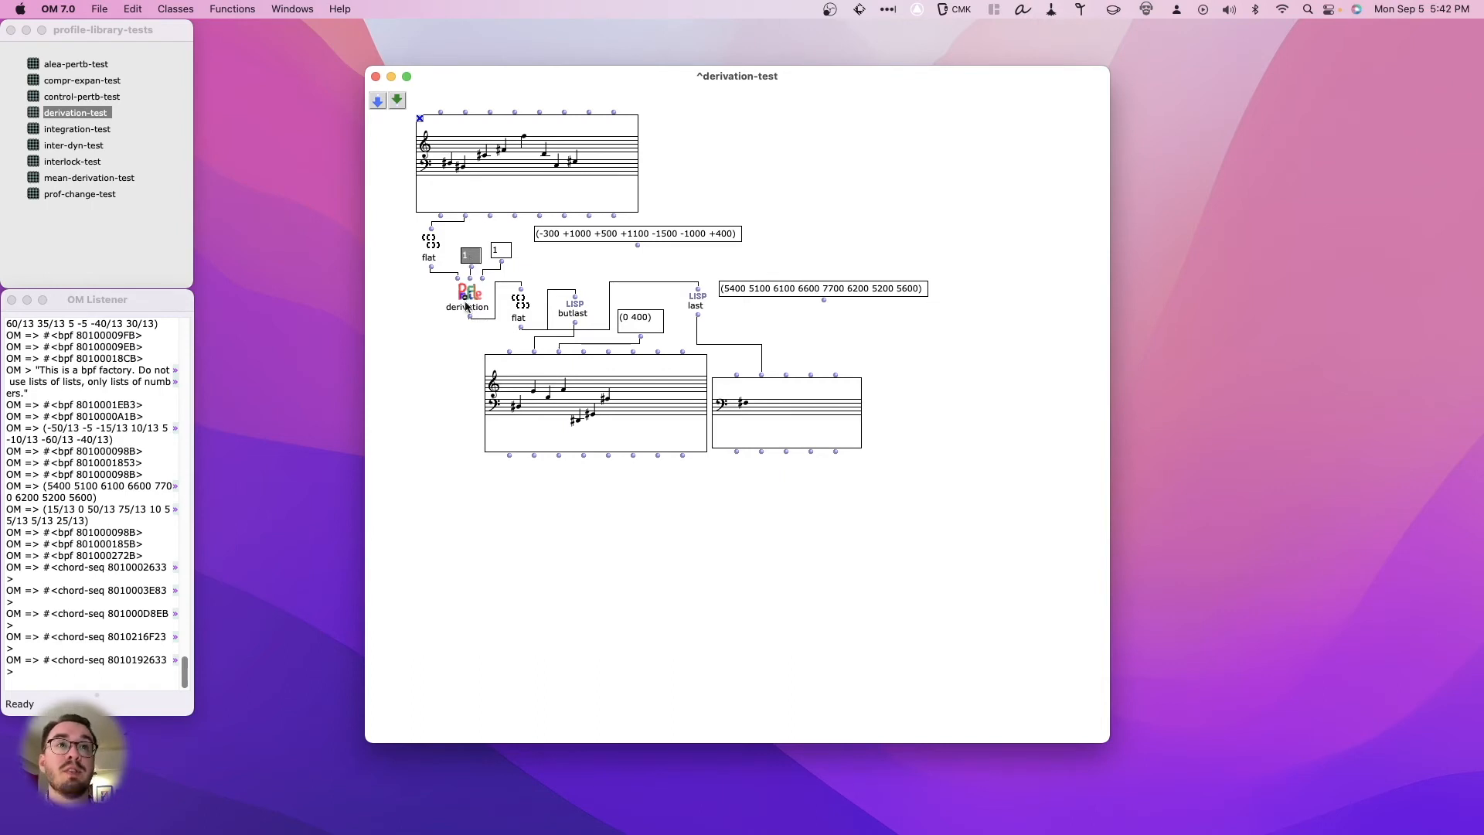
{"action": "left_click", "coordinate": [437, 341]}
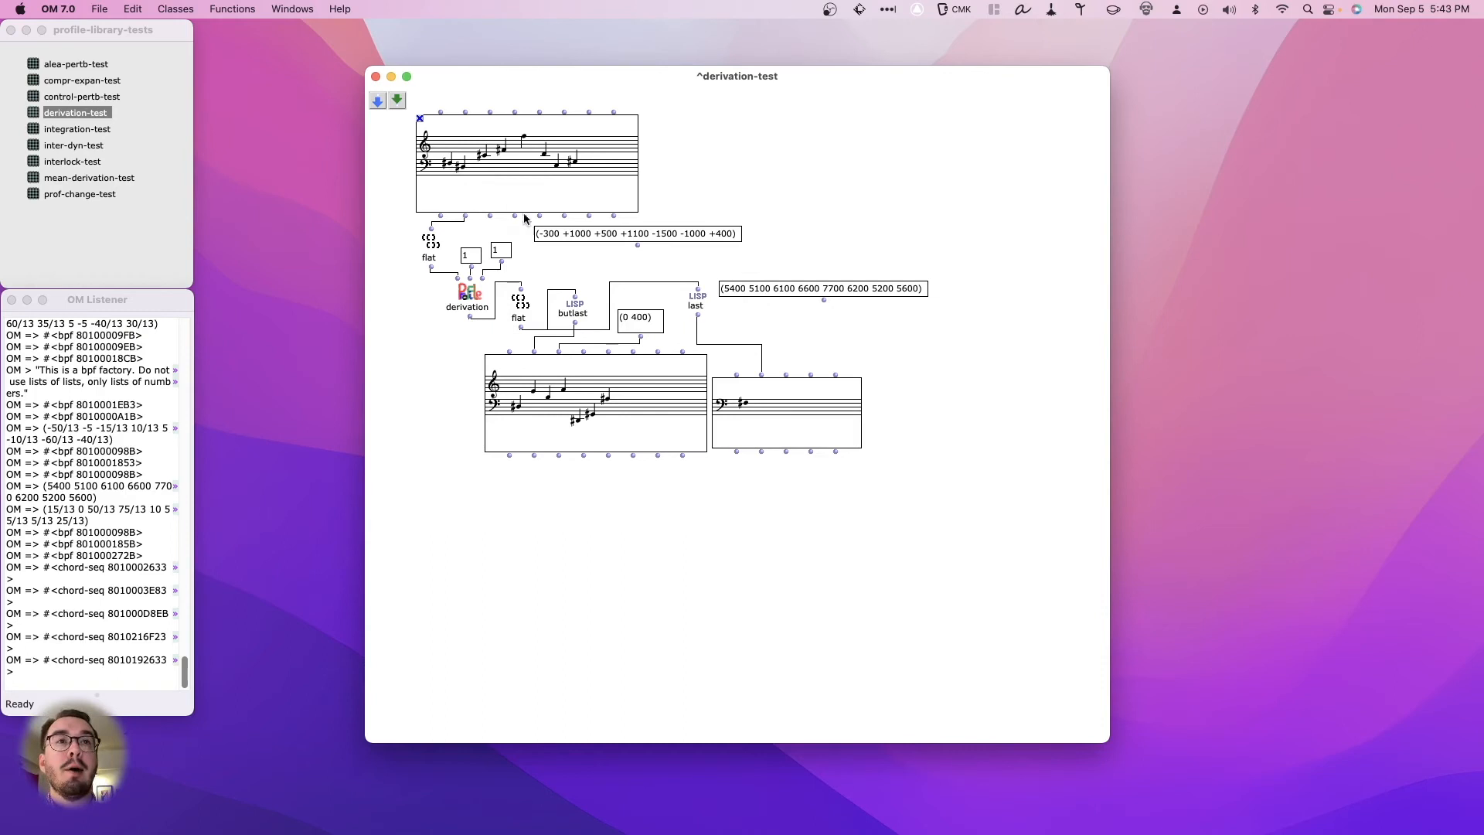
- Point out the original melody's interval list and evaluate the derivation box to print its raw output
{"action": "left_click", "coordinate": [551, 237]}
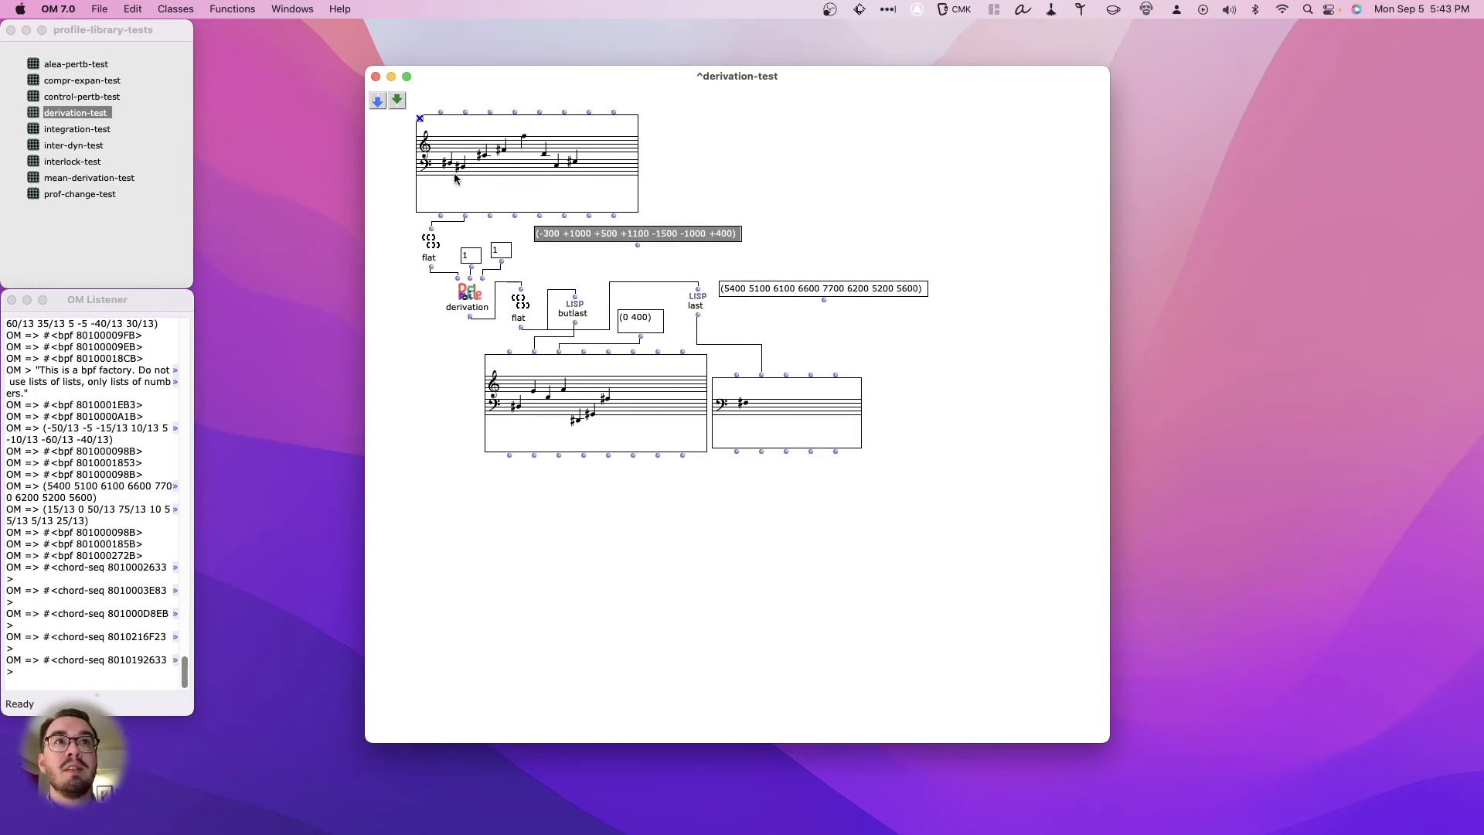
{"action": "left_click", "coordinate": [554, 257]}
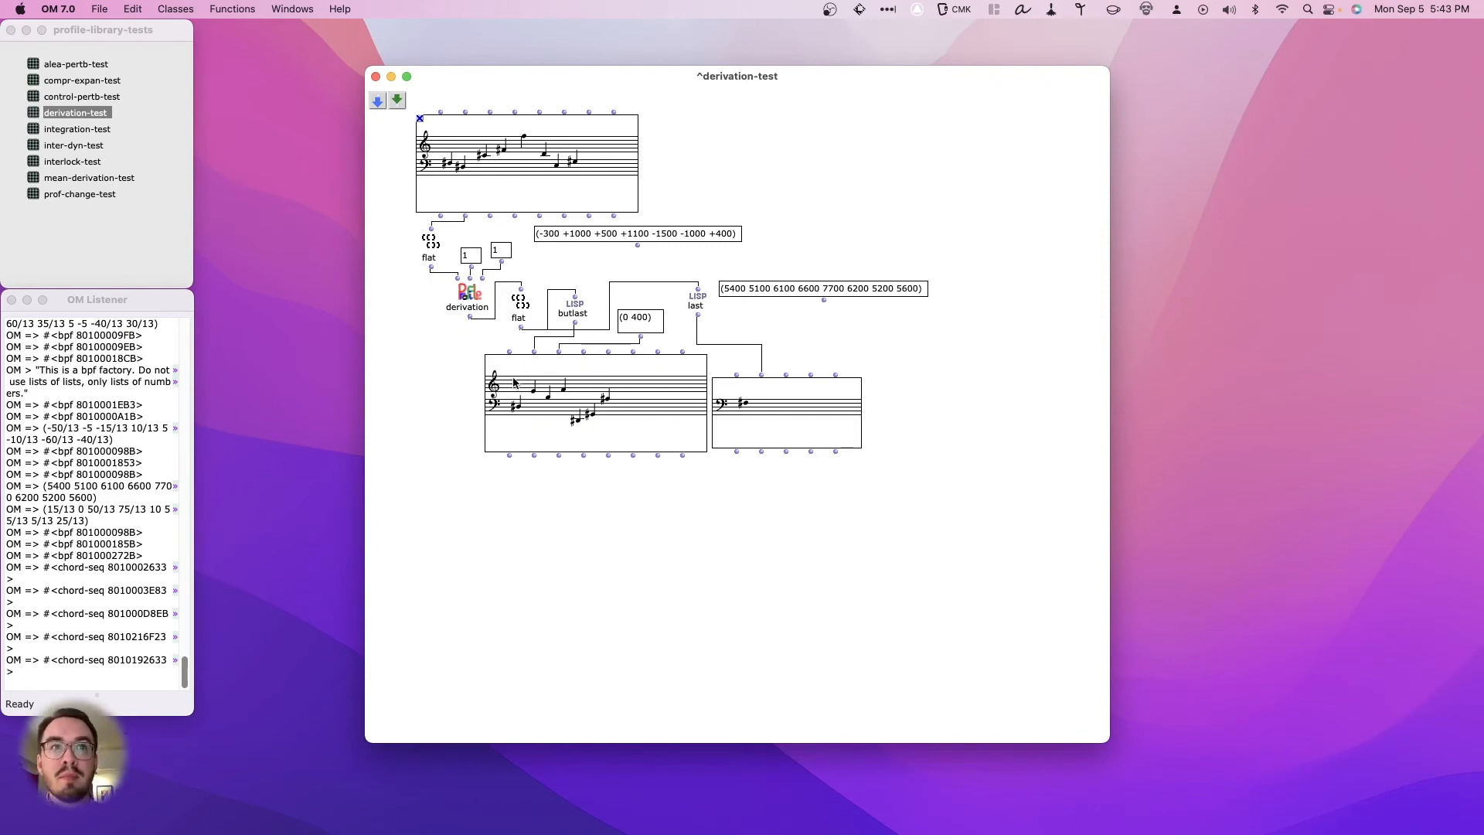
{"action": "left_click", "coordinate": [468, 293]}
{"action": "key", "text": "v"}
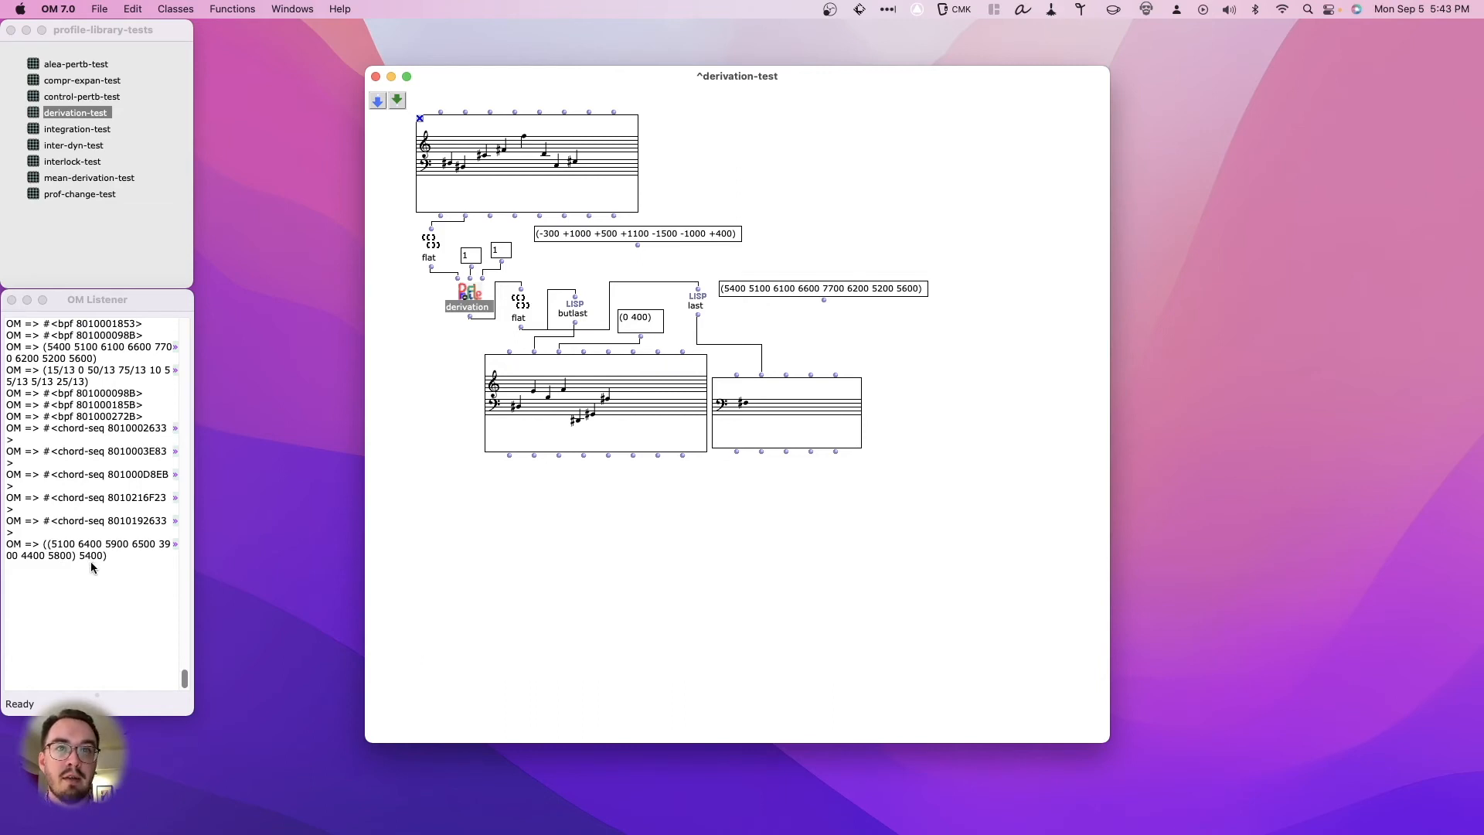
{"action": "left_click", "coordinate": [797, 429]}
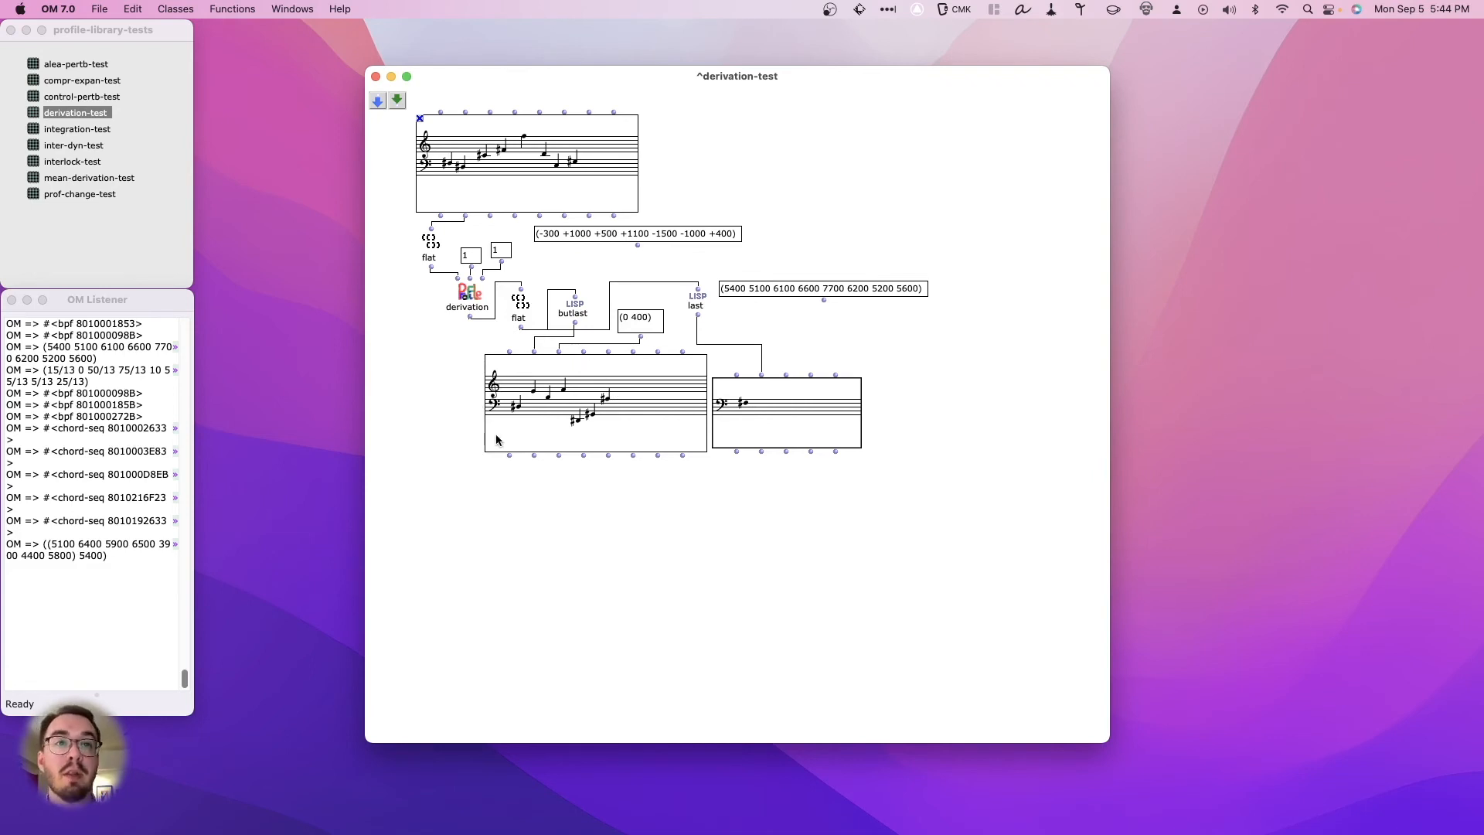
{"action": "left_click", "coordinate": [573, 449]}
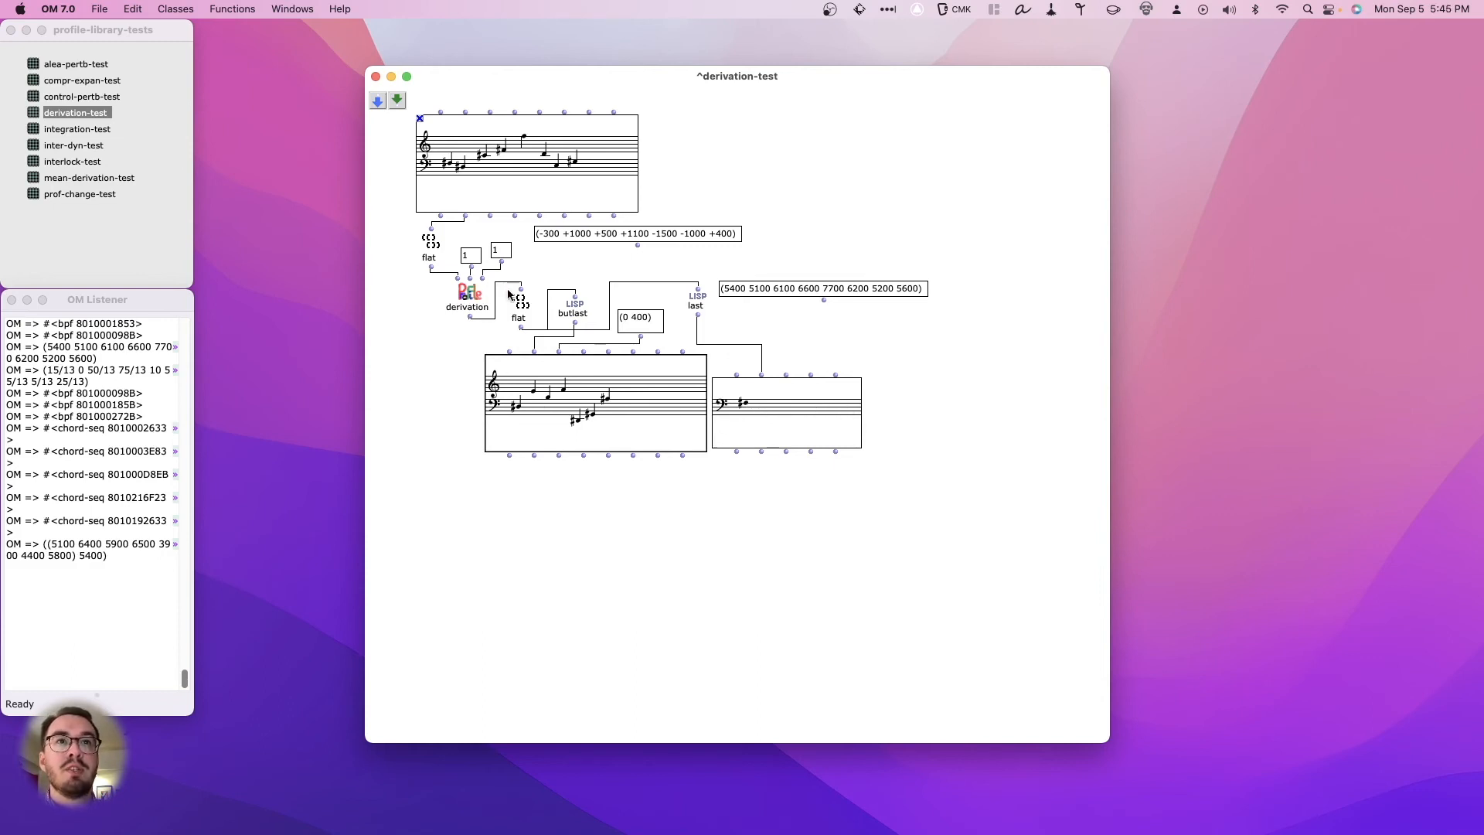
{"action": "left_click_drag", "start_coordinate": [598, 239], "coordinate": [592, 238]}
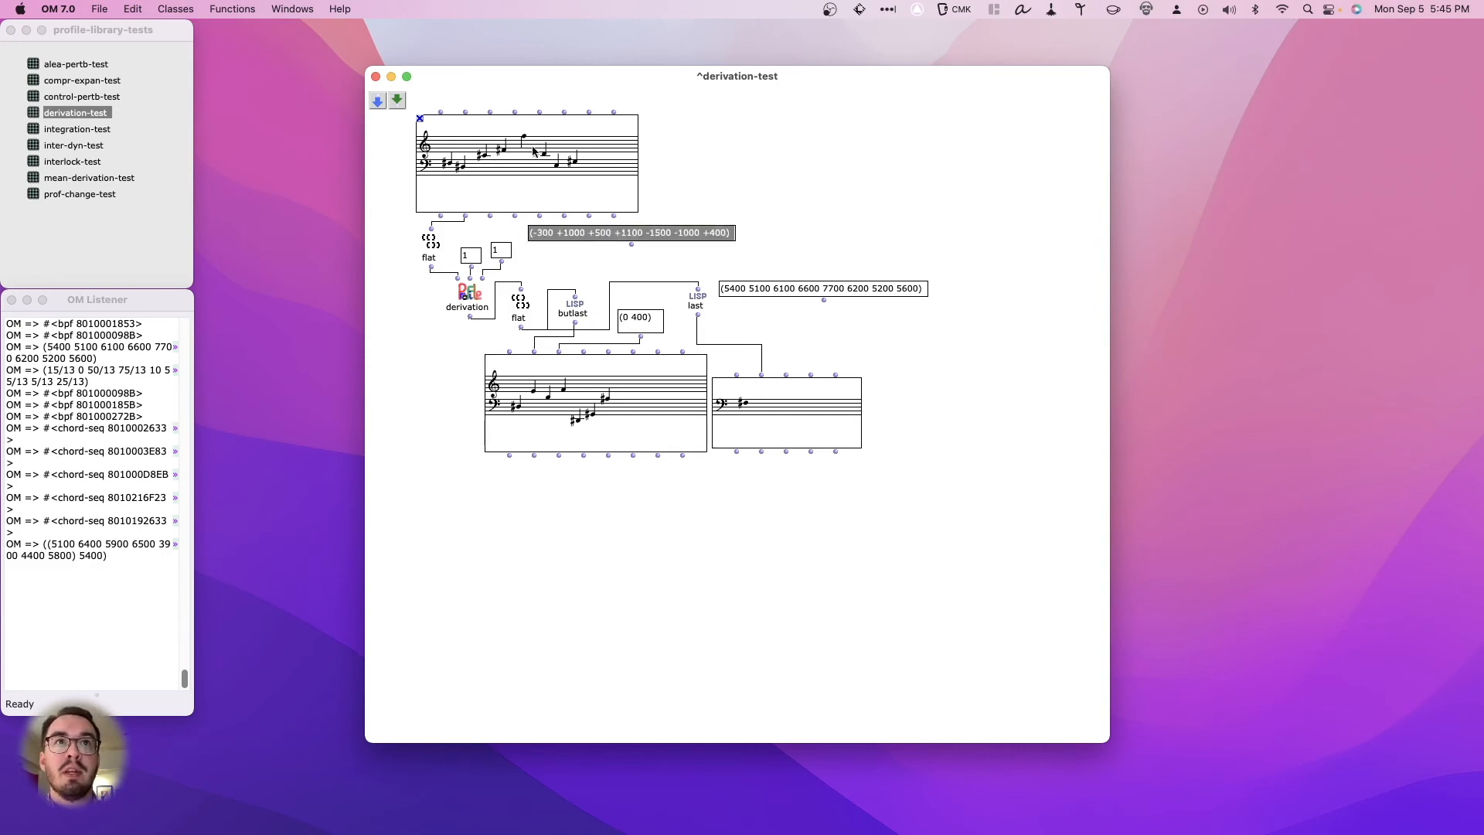
{"action": "left_click_drag", "start_coordinate": [554, 505], "coordinate": [552, 471]}
{"action": "left_click", "coordinate": [518, 503]}
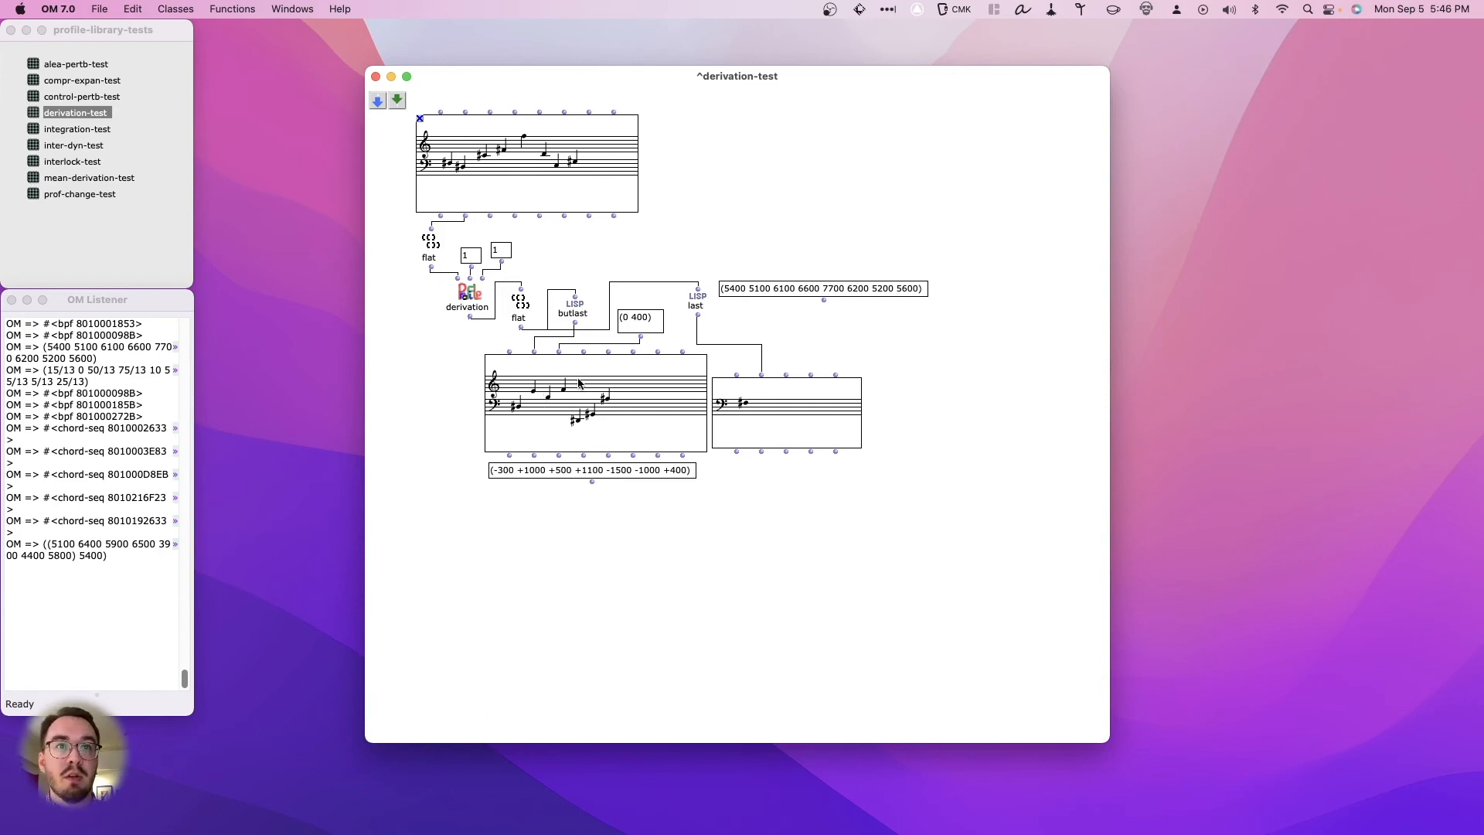
{"action": "left_click_drag", "start_coordinate": [602, 478], "coordinate": [549, 582]}
- Duplicate the whole derivation chain, from the first flat box to the derived chord sequence and note, and place the copy below the original
{"action": "left_click_drag", "start_coordinate": [403, 237], "coordinate": [719, 474]}
{"action": "key", "text": "super+d"}
{"action": "mouse_move", "coordinate": [580, 410]}
{"action": "left_mouse_down"}
{"action": "mouse_move", "coordinate": [712, 588]}
{"action": "mouse_move", "coordinate": [782, 634]}
{"action": "left_mouse_up"}
{"action": "left_click", "coordinate": [583, 476]}
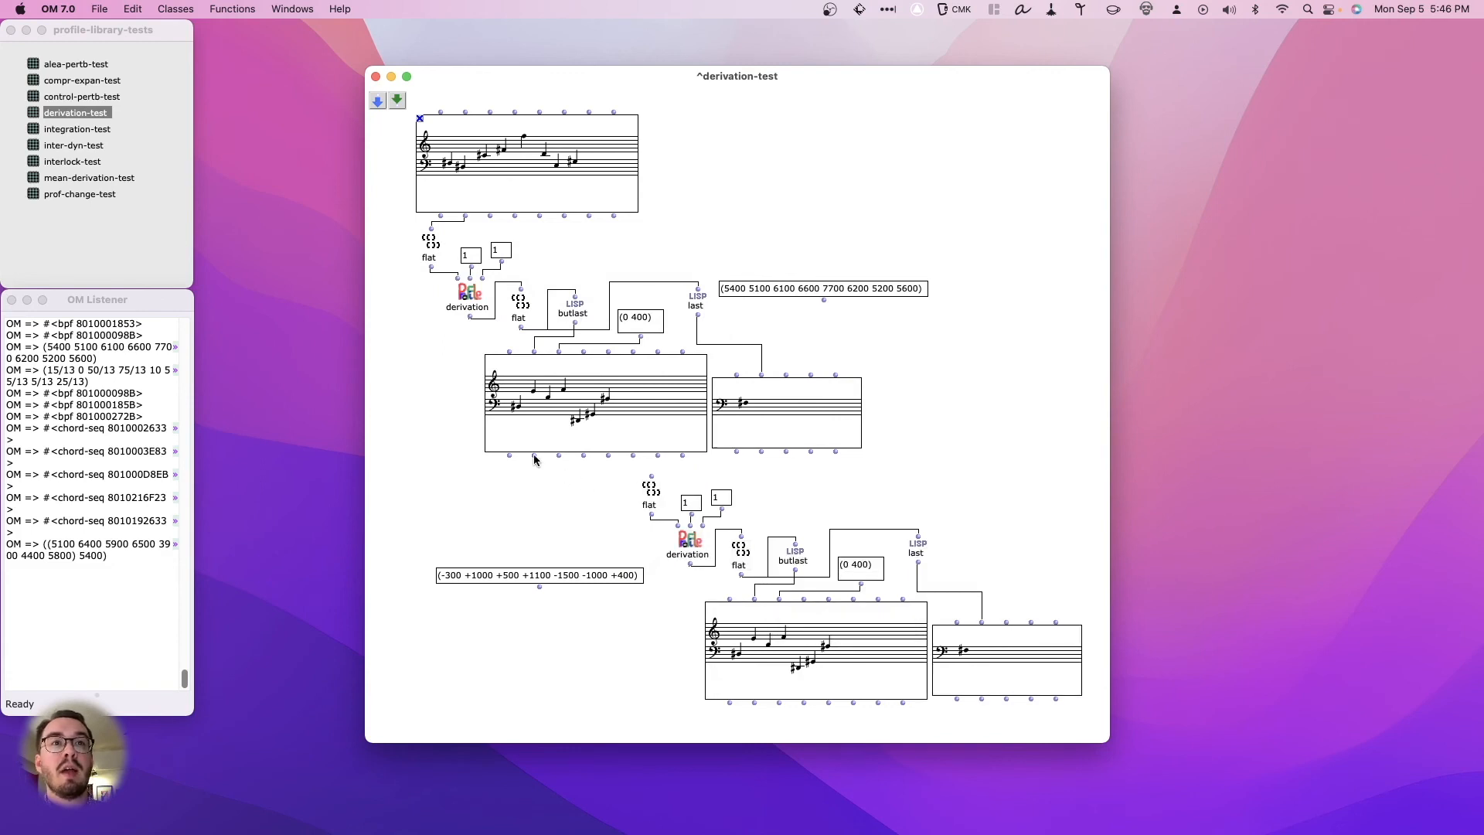
- Connect the first derived chord sequence's pitch output to the copied chain's flat box, and evaluate the second chord sequence and note
{"action": "left_click_drag", "start_coordinate": [534, 457], "coordinate": [651, 476]}
{"action": "left_click", "coordinate": [787, 647]}
{"action": "key", "text": "v"}
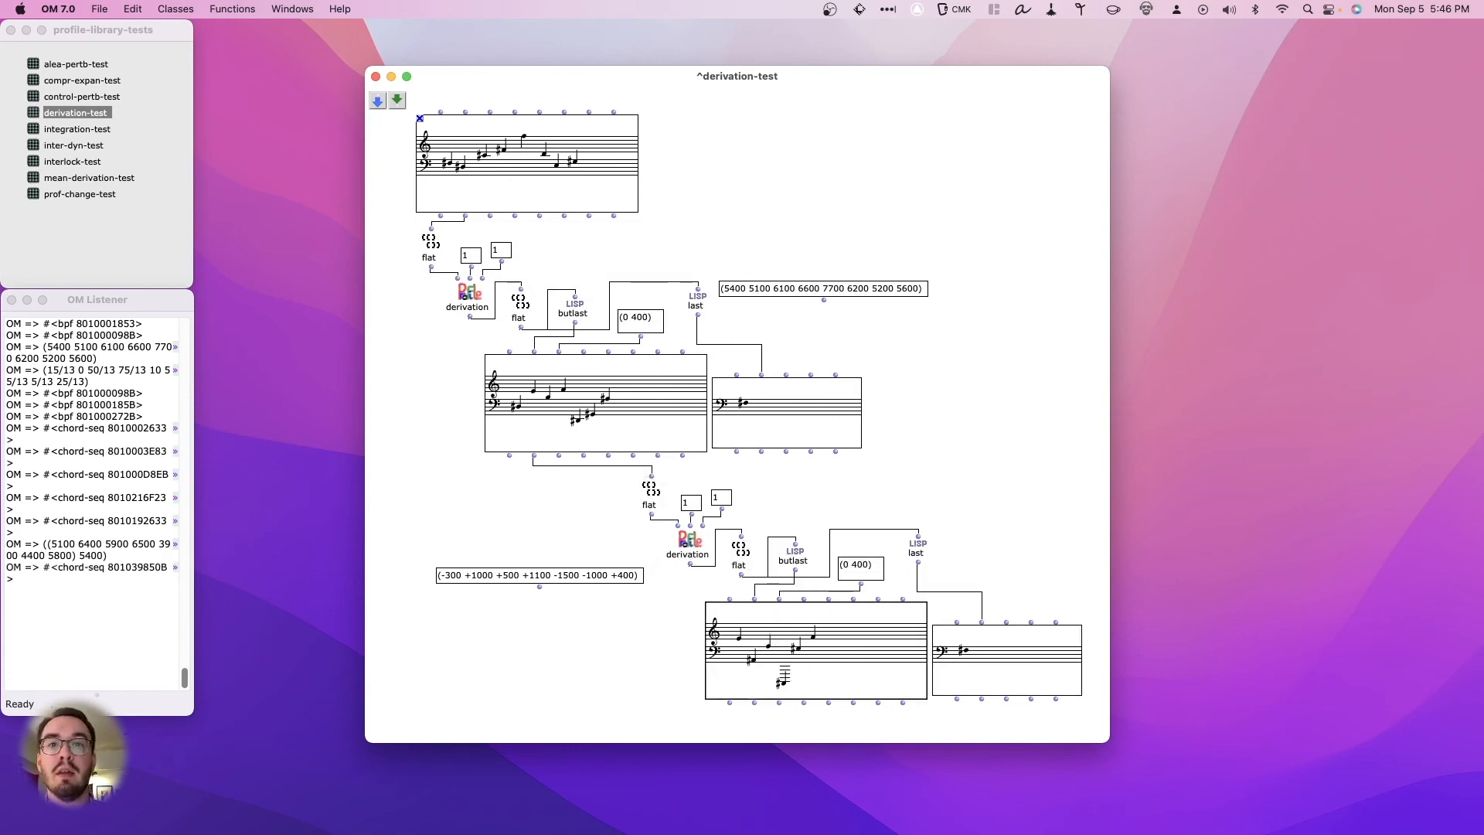
{"action": "left_click", "coordinate": [967, 664]}
{"action": "key", "text": "v"}
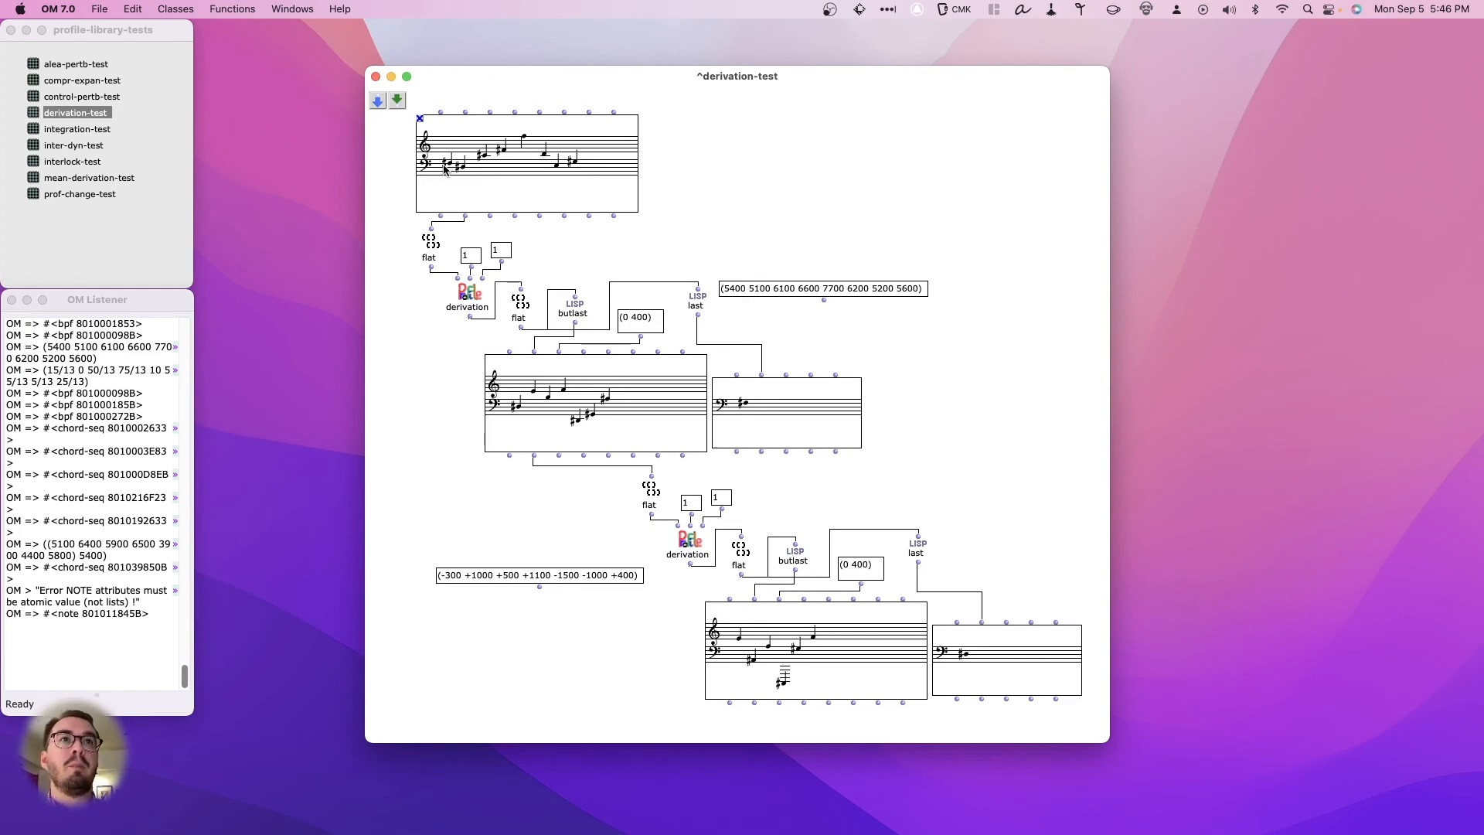
- Print the first derived chord sequence's pitch list and the first derivation box's raw output to compare their values
{"action": "left_click", "coordinate": [522, 415]}
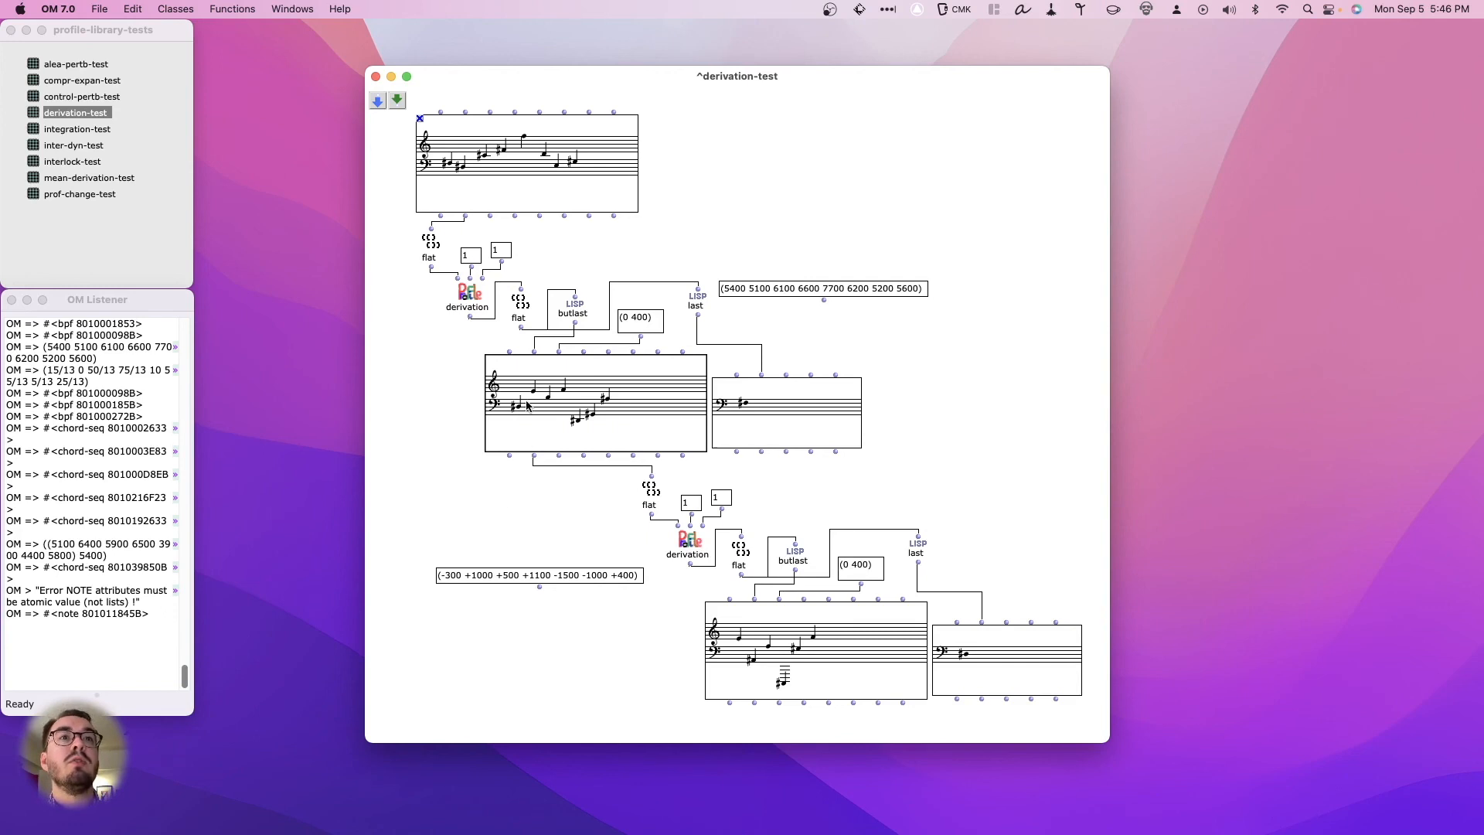
{"action": "left_click", "coordinate": [533, 456], "text": "super"}
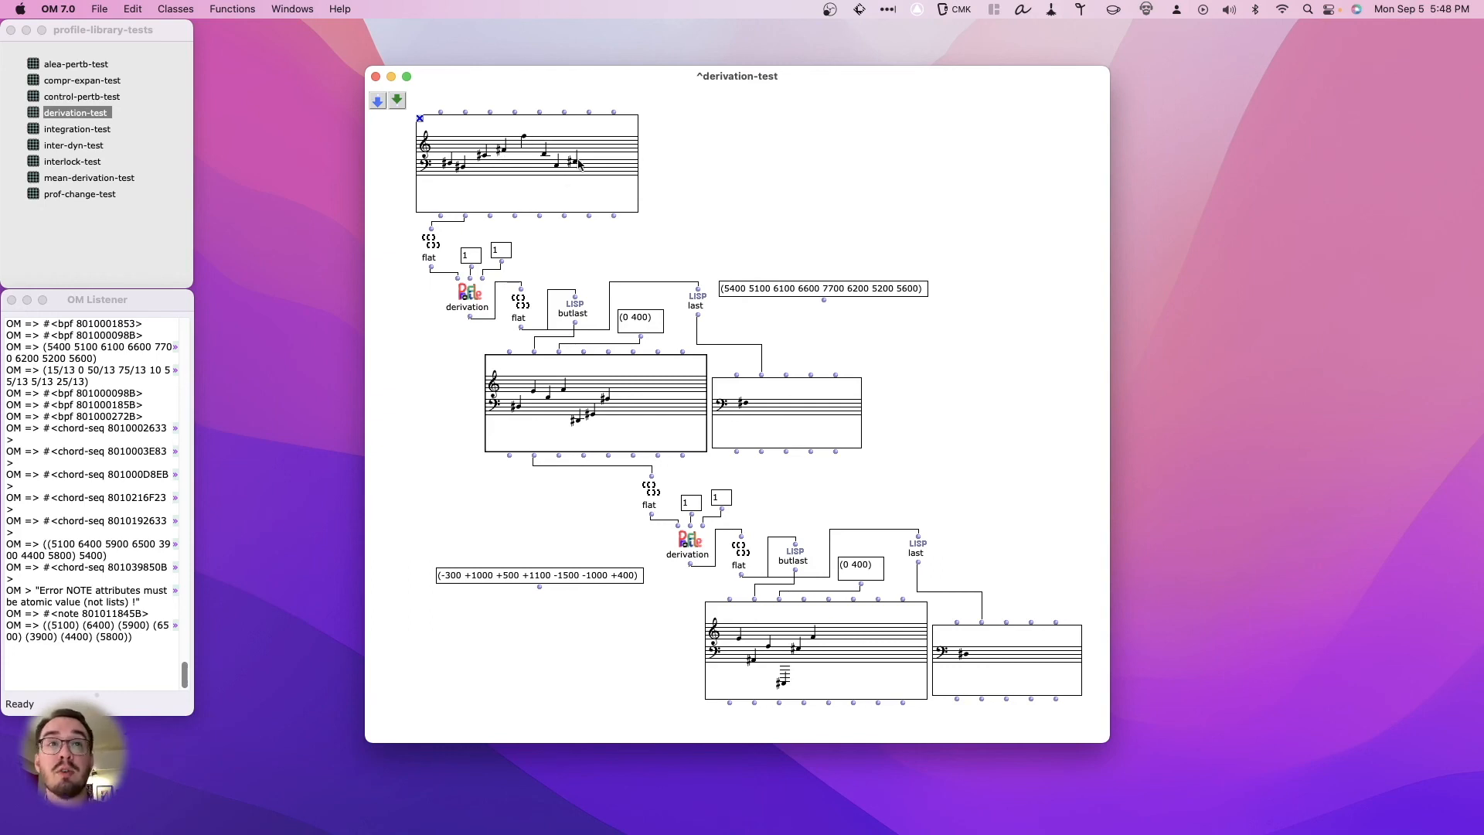
{"action": "left_click", "coordinate": [471, 317], "text": "super"}
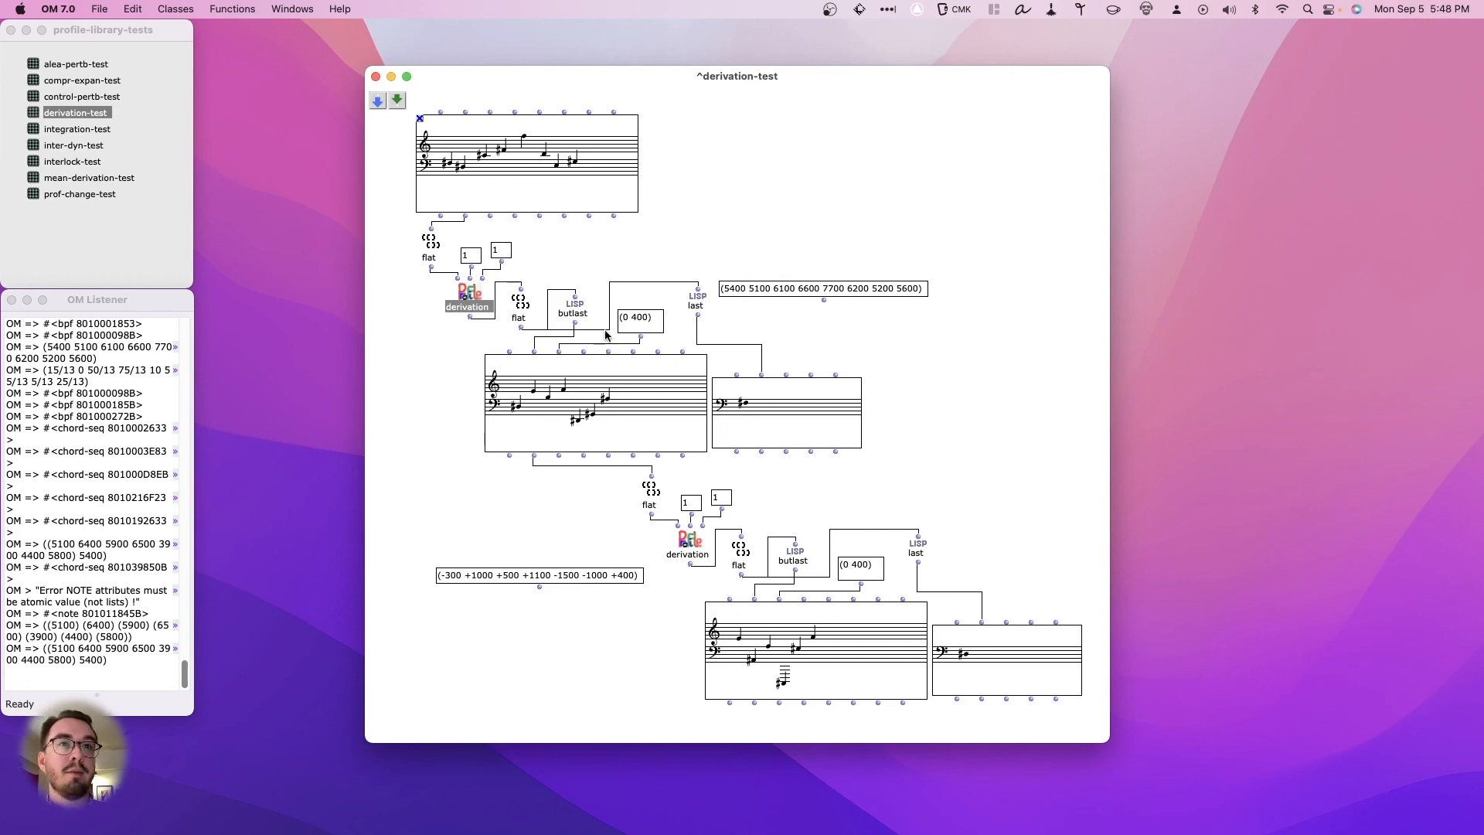
{"action": "left_click", "coordinate": [520, 308]}
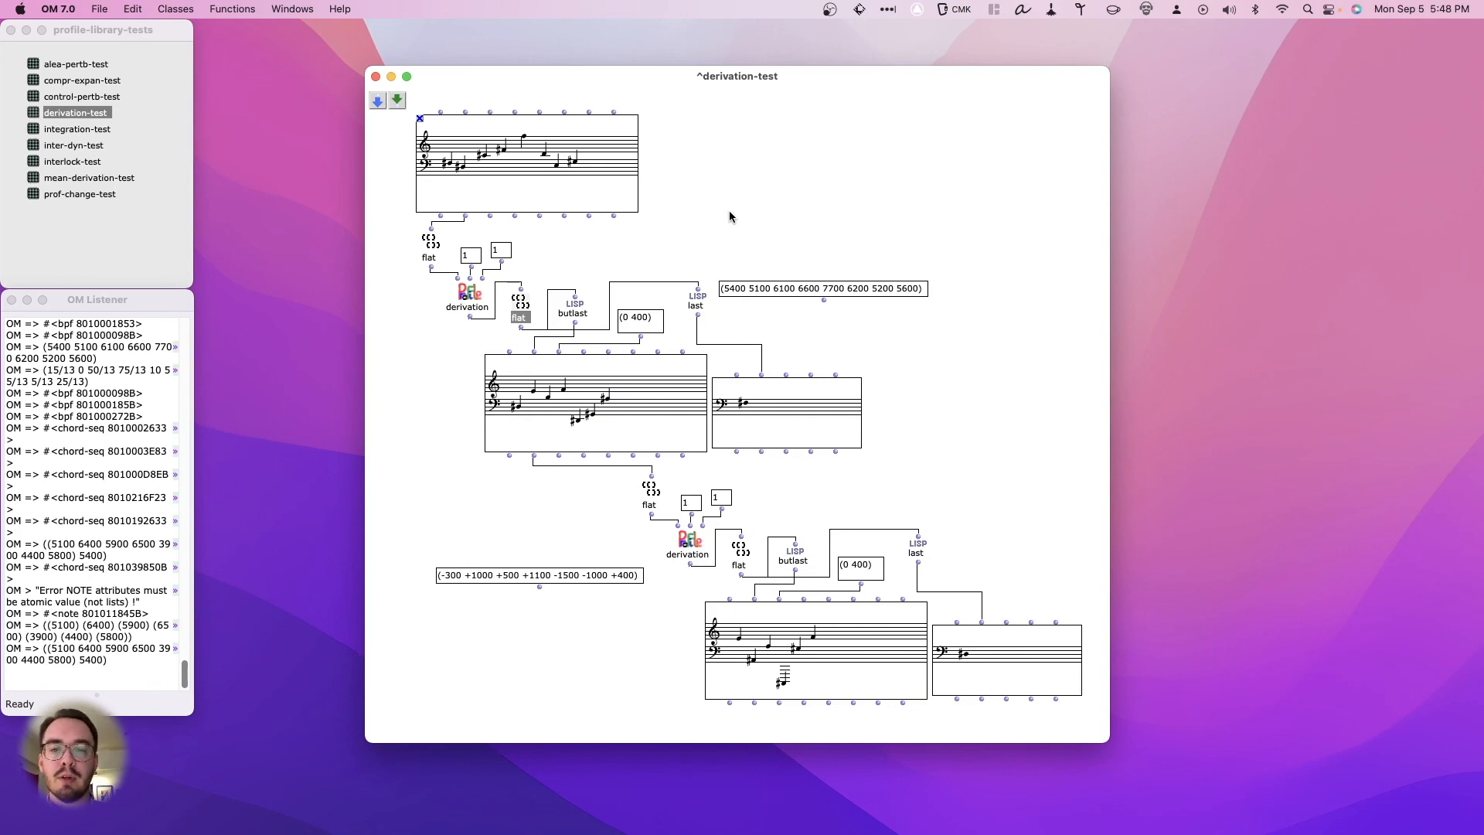
{"action": "left_click", "coordinate": [467, 295]}
{"action": "key", "text": "v"}
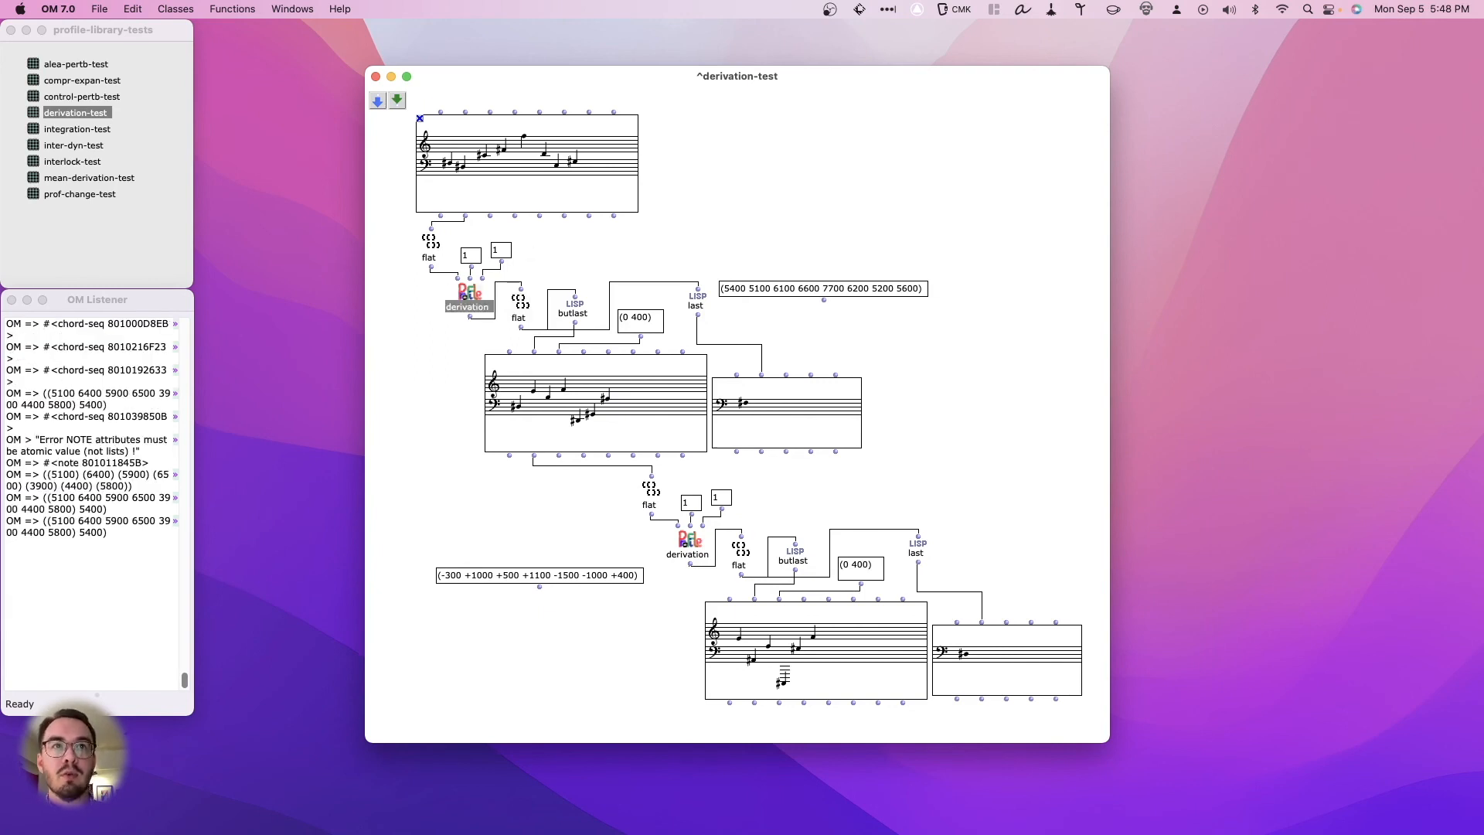